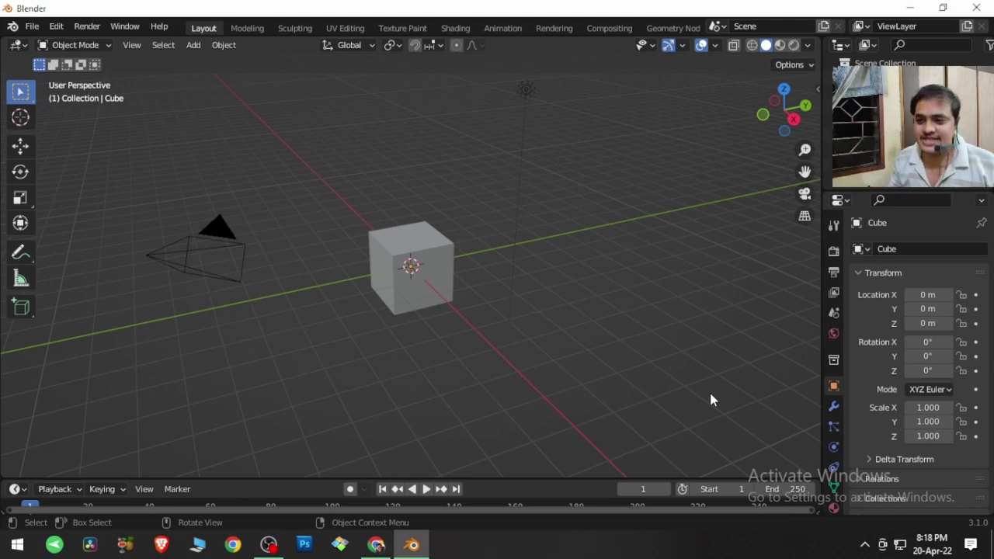
Step: Open the UV Editing workspace, return the cube to Object Mode and delete it
left_click(344, 28)
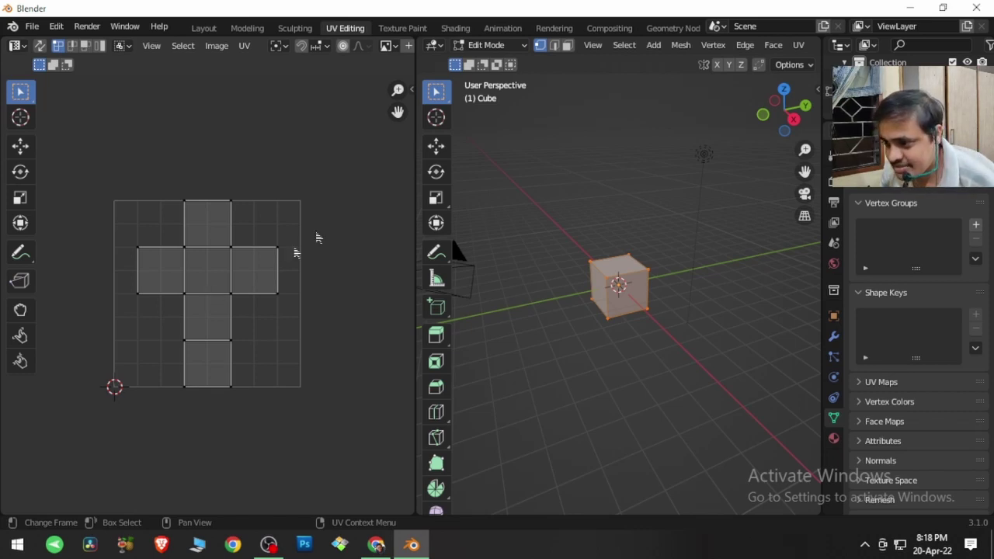
left_click(491, 45)
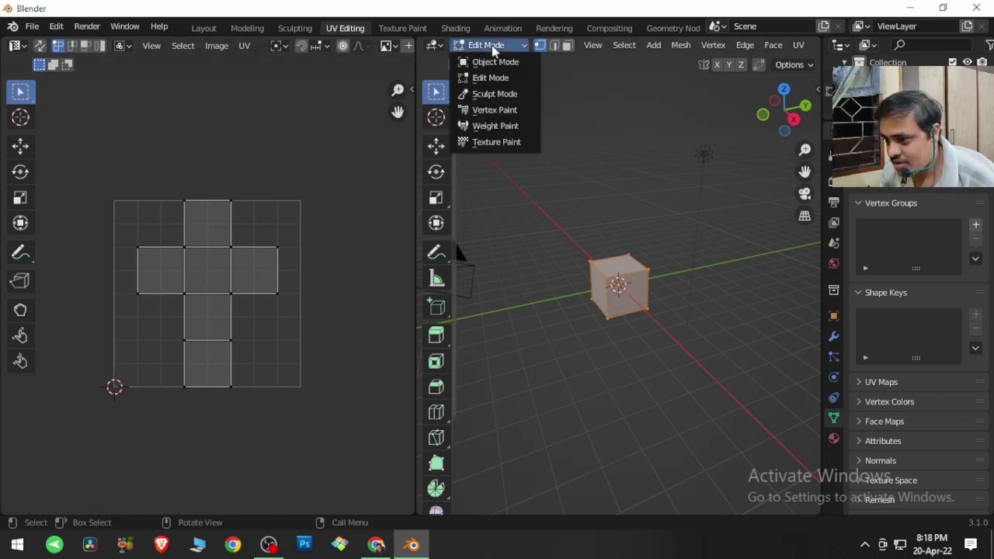
left_click(492, 62)
left_click(622, 285)
key("Delete")
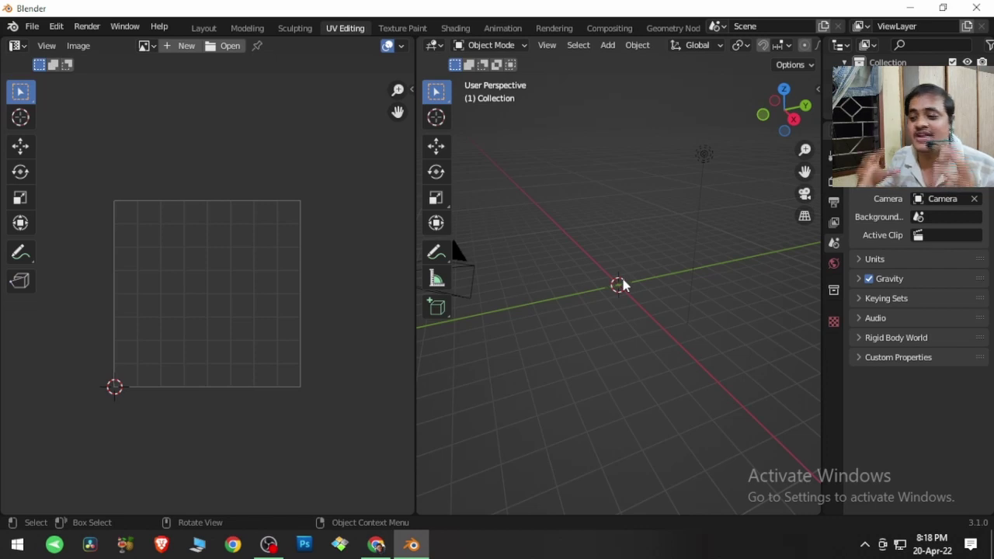
Step: Add a Monkey mesh to the scene
key("shift")
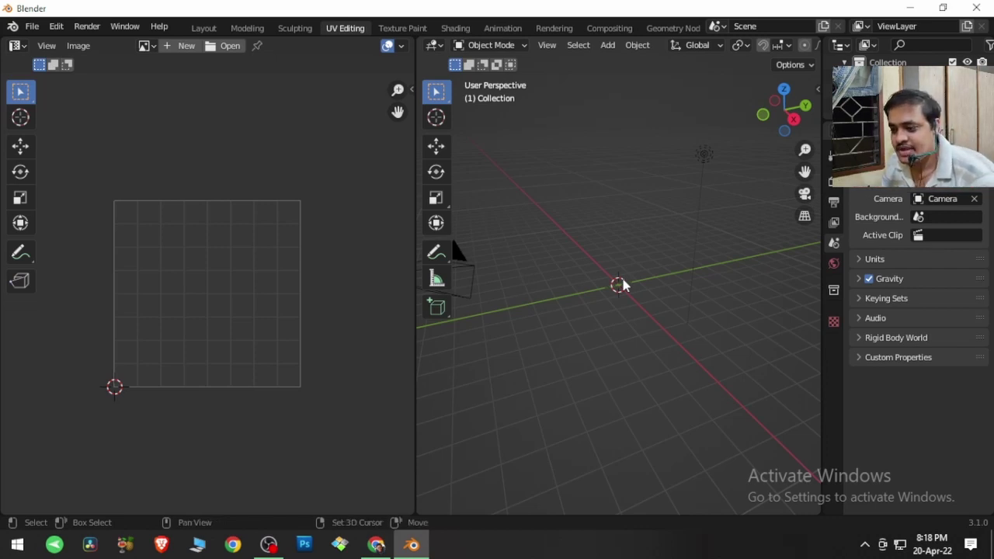
key("shift+a")
mouse_move(623, 282)
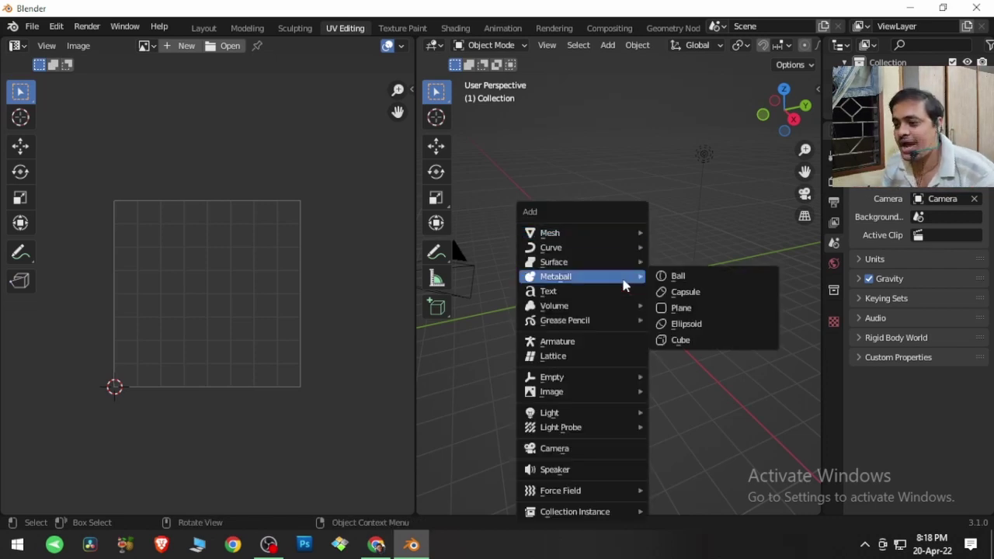
mouse_move(600, 234)
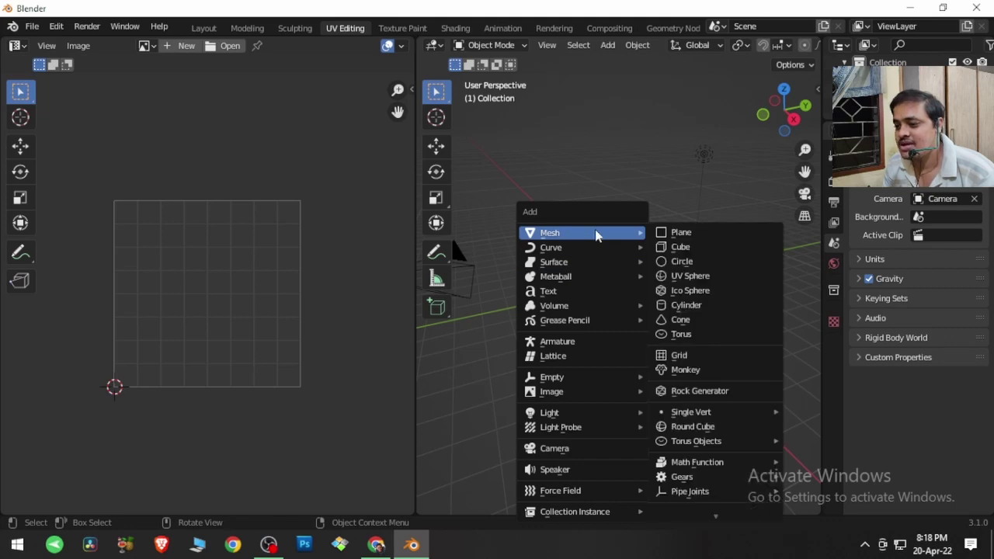
left_click(701, 369)
middle_click_drag(634, 344, 596, 338)
scroll(597, 311, "up", 5)
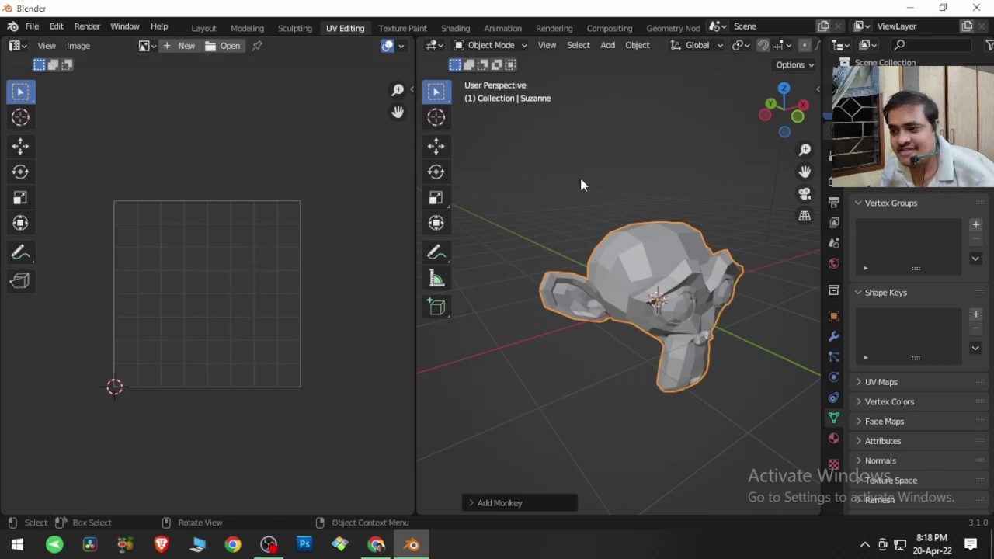
Step: Put the monkey in Edit Mode and deselect all of its geometry
left_click(518, 46)
left_click(514, 75)
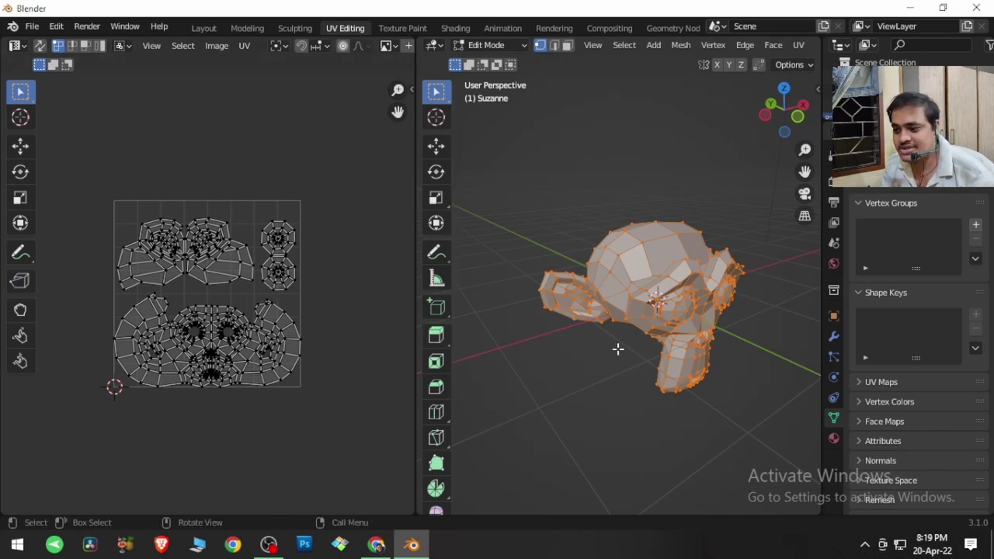
key("alt+a")
middle_click_drag(603, 358, 577, 355)
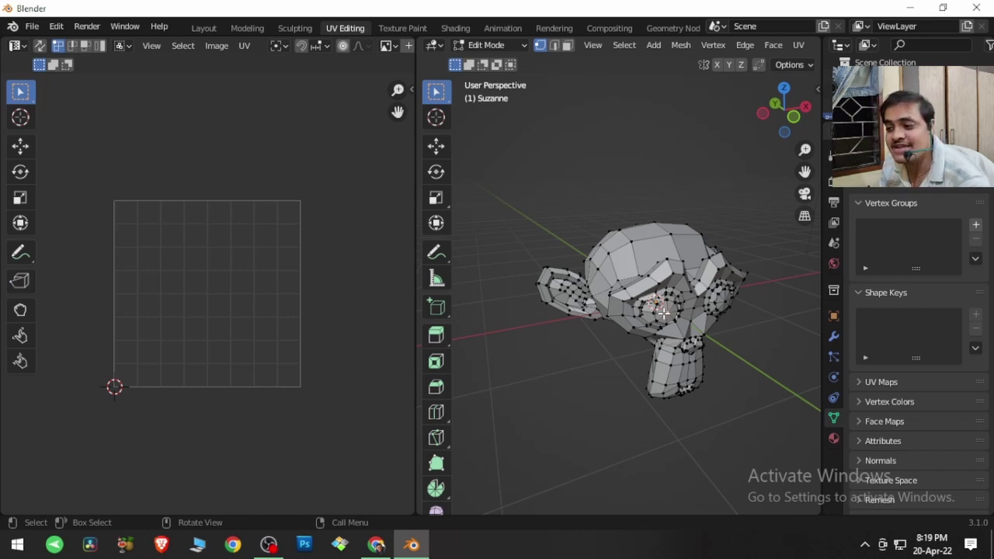
Step: Select the linked geometry of one of the monkey's eyes, then of the other eye, to view each UV island
key("ctrl+l")
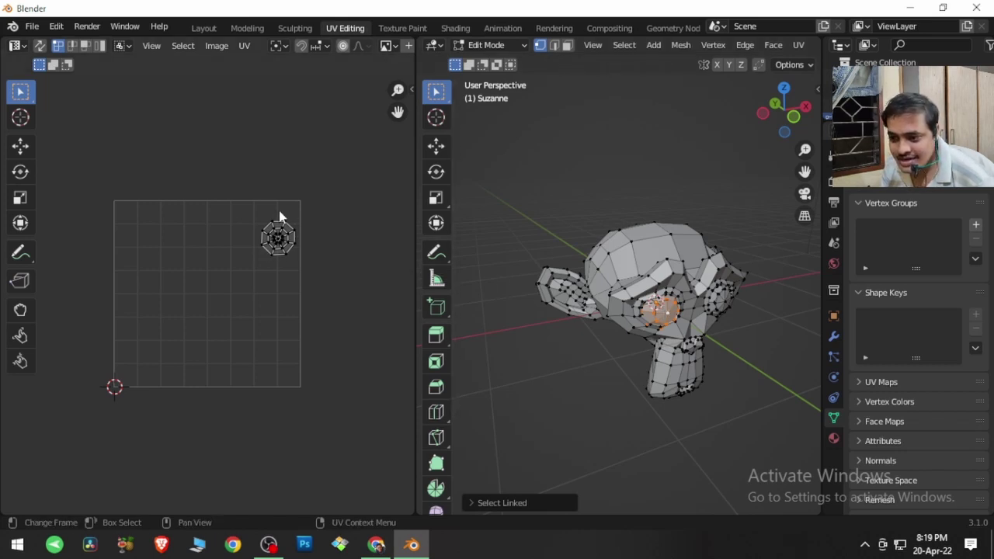
left_click(722, 299)
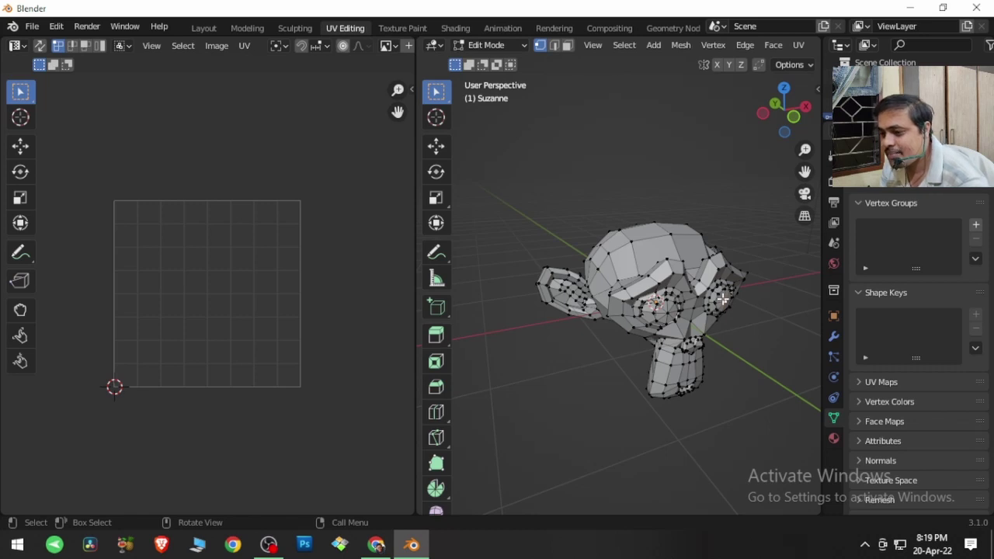
key("l")
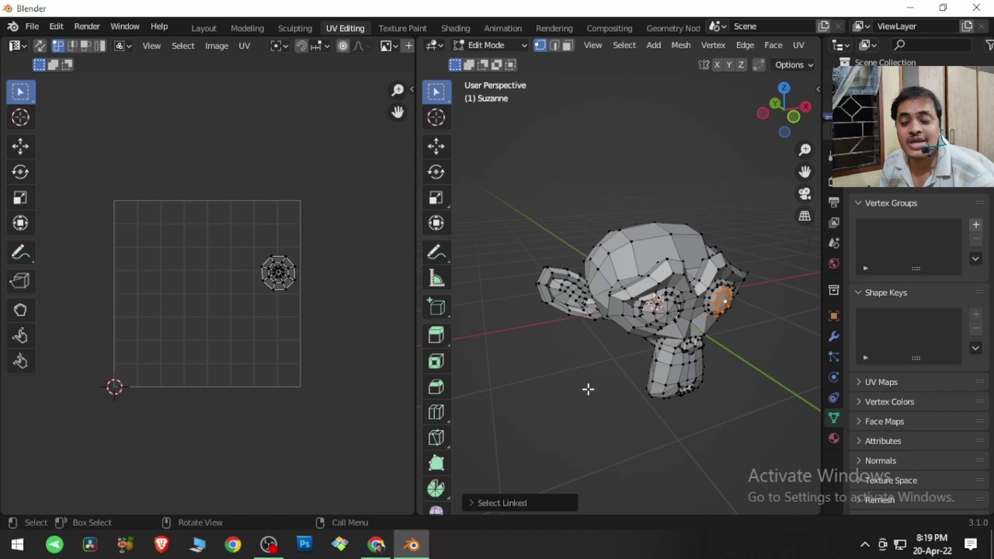
Step: Select the whole mesh and deselect it, then switch UV sync selection on and back off
key("a")
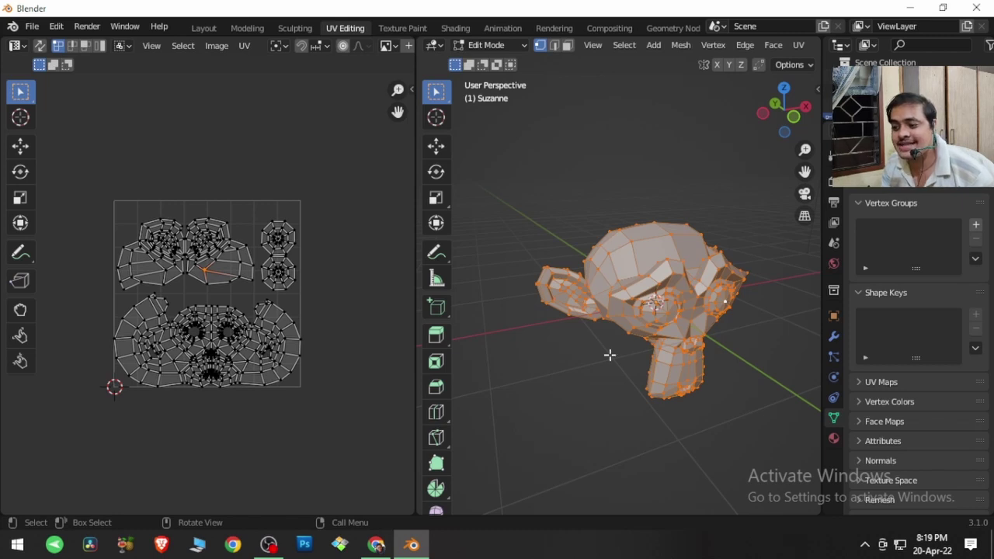
left_click(559, 360)
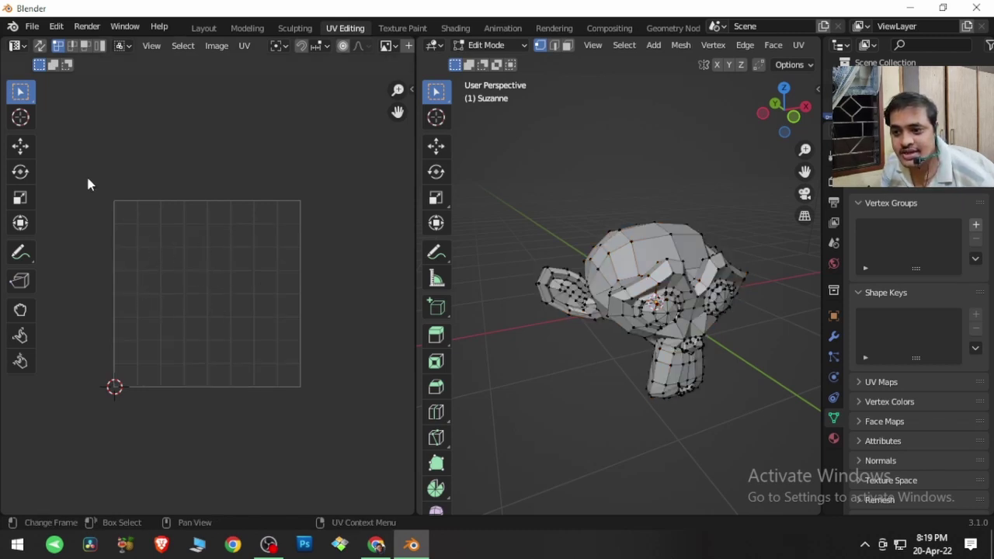
left_click(39, 46)
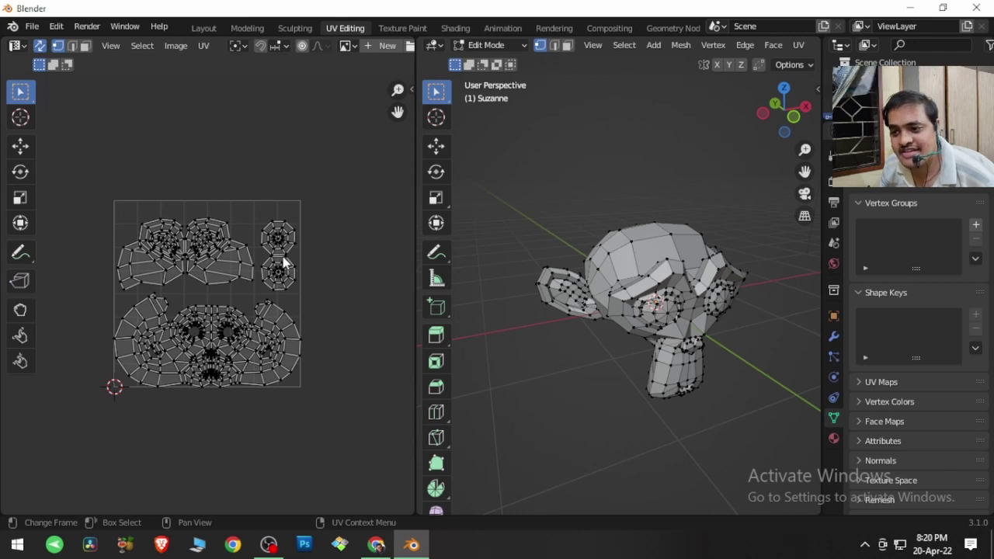
left_click(40, 47)
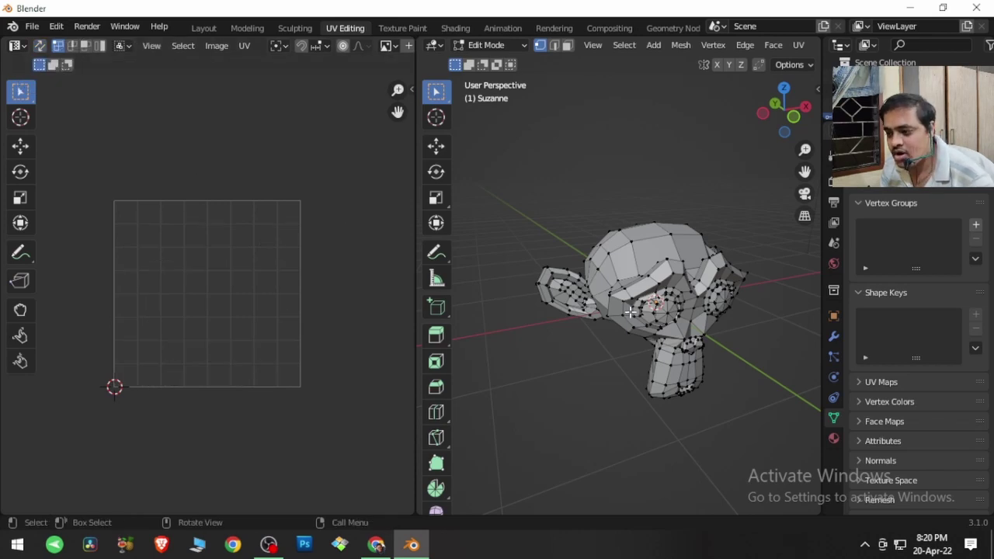
Step: Select the whole monkey mesh and compare its UV layout with UV sync selection on and off
key("a")
key("alt+a")
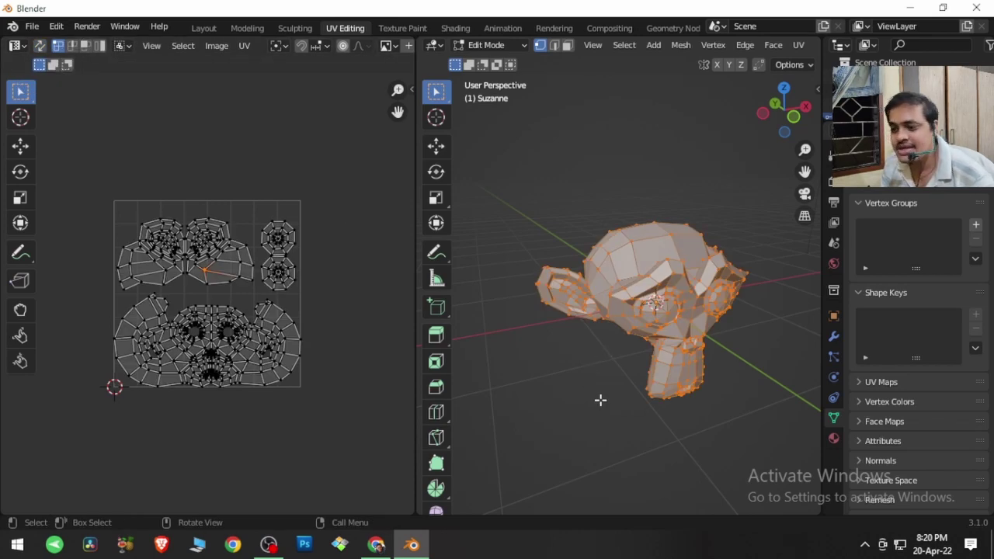
scroll(251, 288, "up", 2)
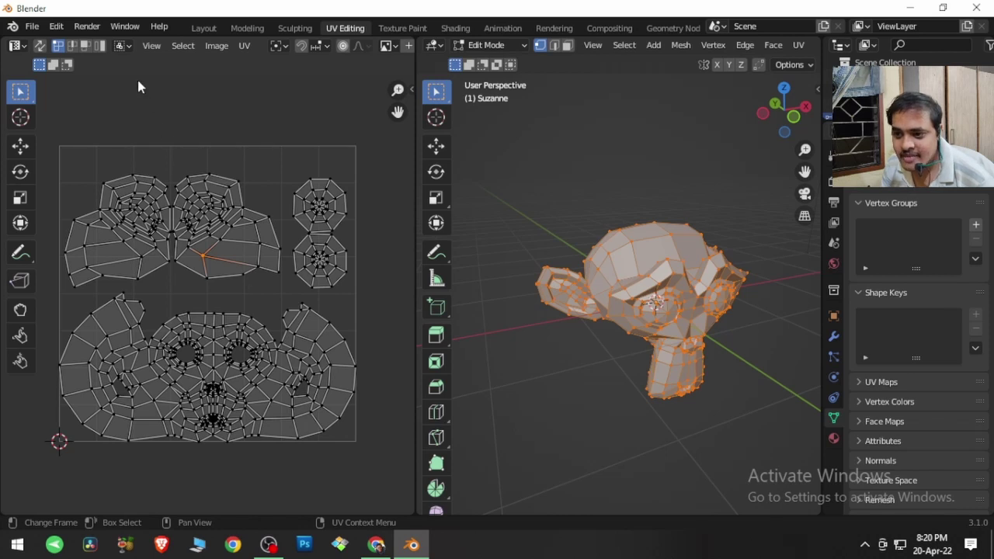
left_click(41, 47)
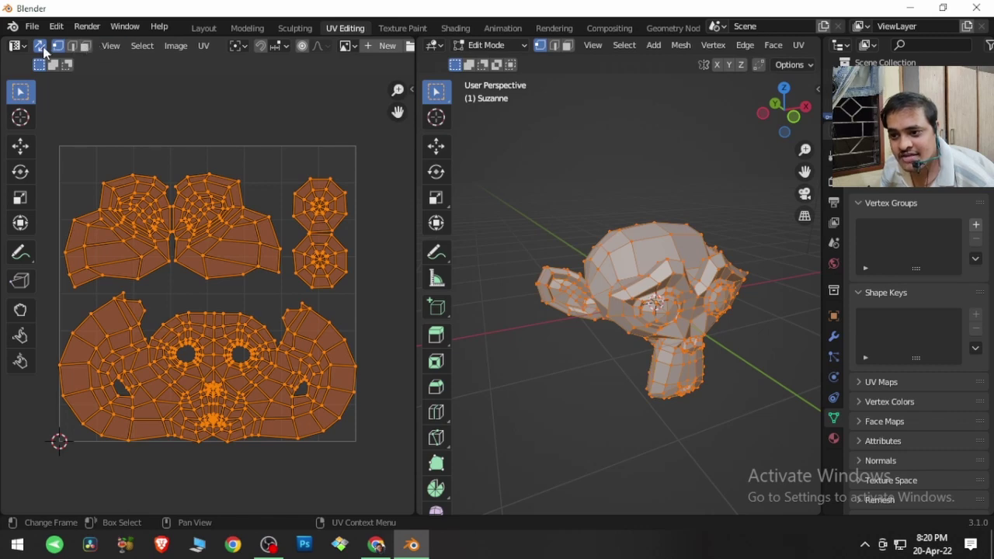
left_click(40, 46)
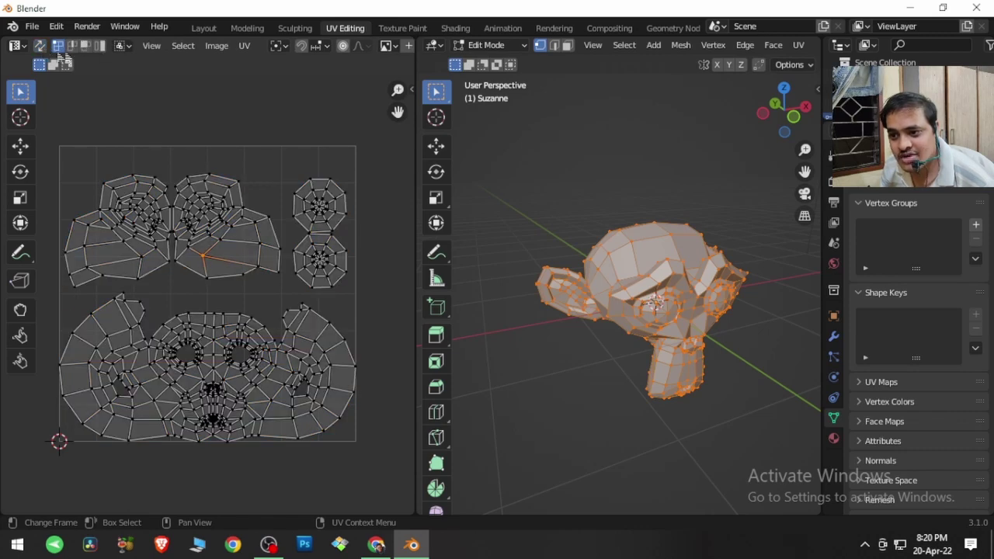
Step: Try the Shared Vertex sticky selection mode, then Shared Location, and box-select UV vertices on the upper middle island's outer corner
left_click(124, 48)
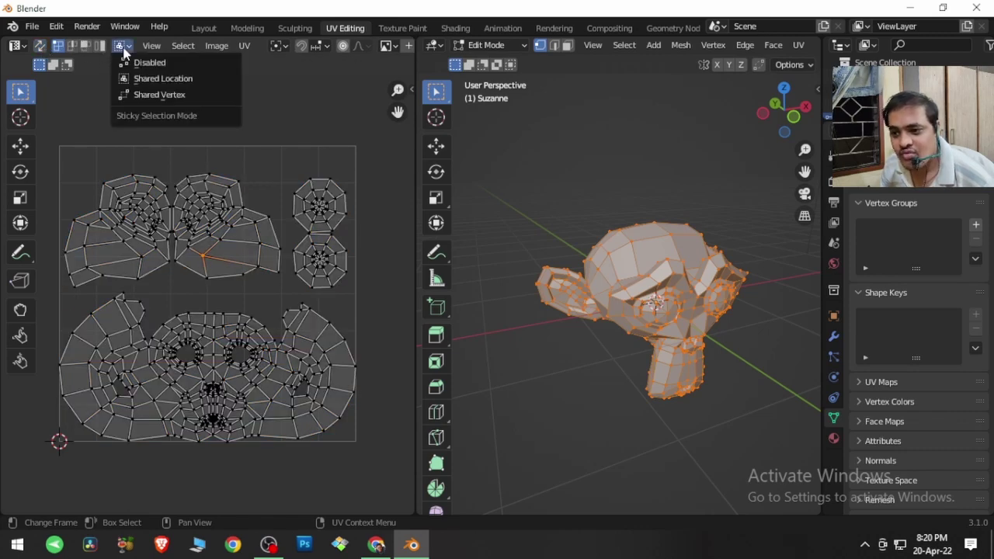
left_click(148, 95)
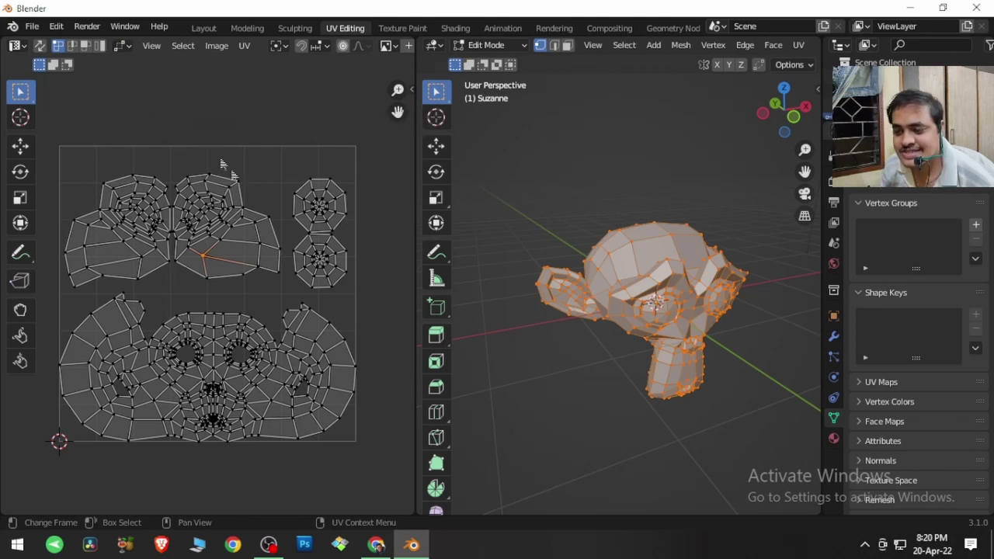
left_click(127, 48)
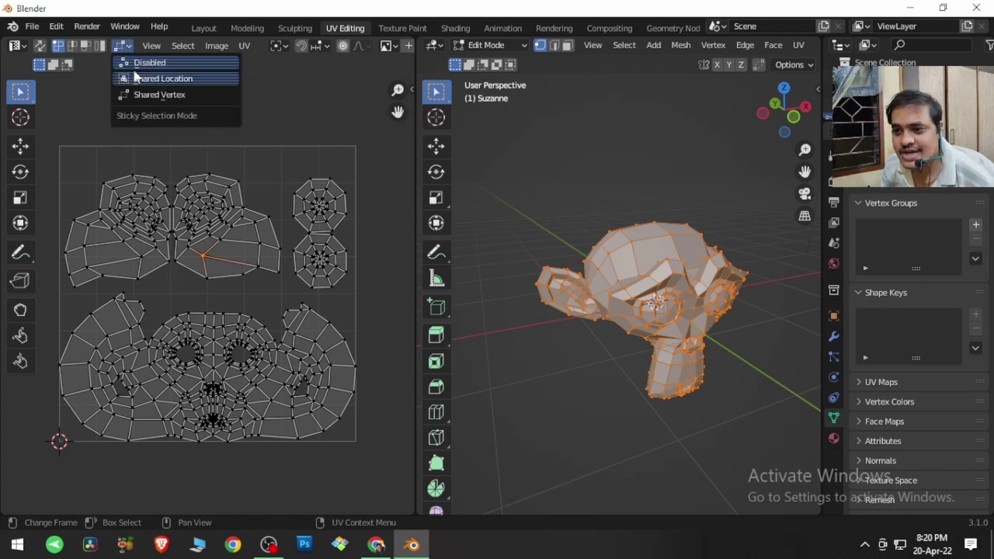
left_click(159, 79)
left_click_drag(261, 191, 302, 234)
left_click_drag(223, 170, 256, 198)
Step: Set the sticky selection mode to Shared Vertex and test it by selecting border UV vertices on the upper middle and lower face islands
left_click(124, 47)
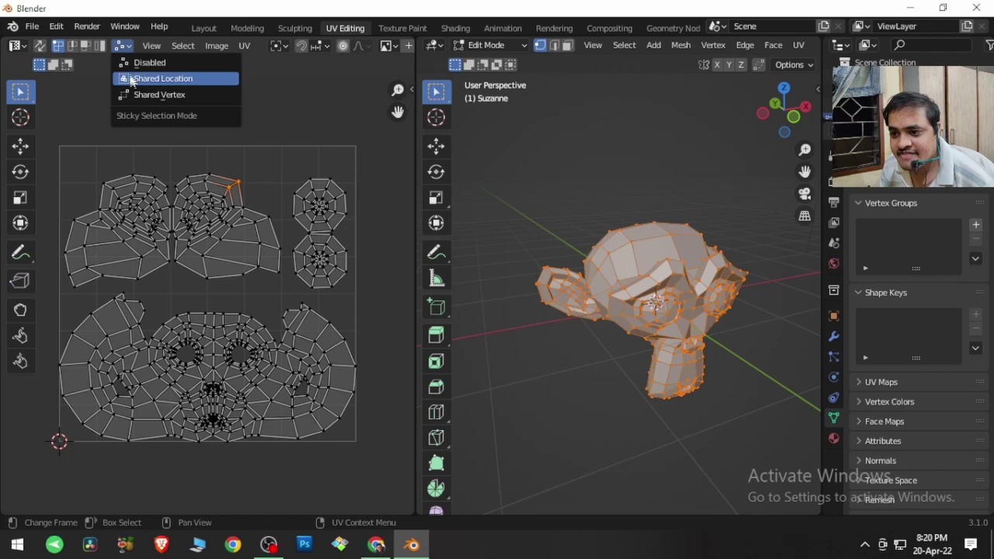
left_click(165, 98)
left_click(268, 218, "shift")
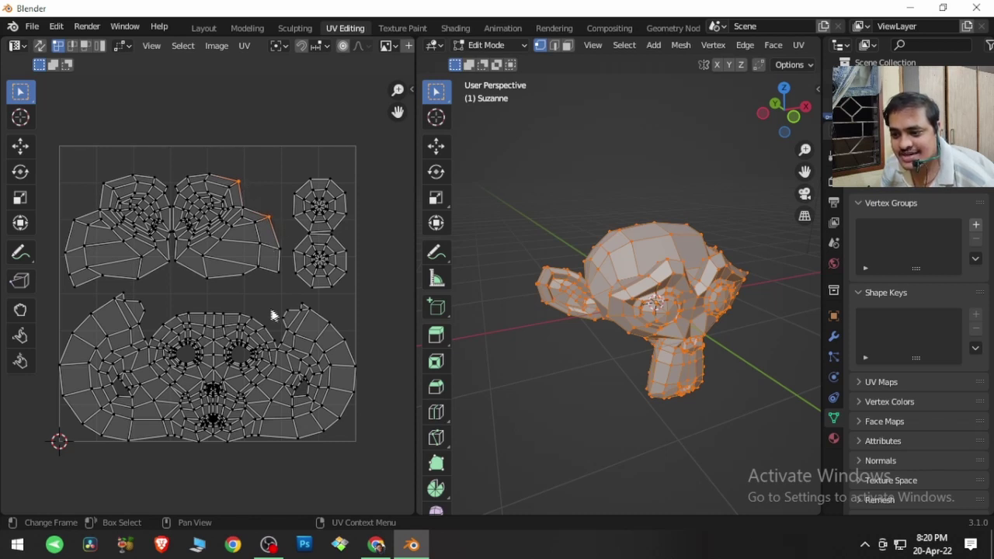
key("b")
left_click_drag(276, 305, 294, 325)
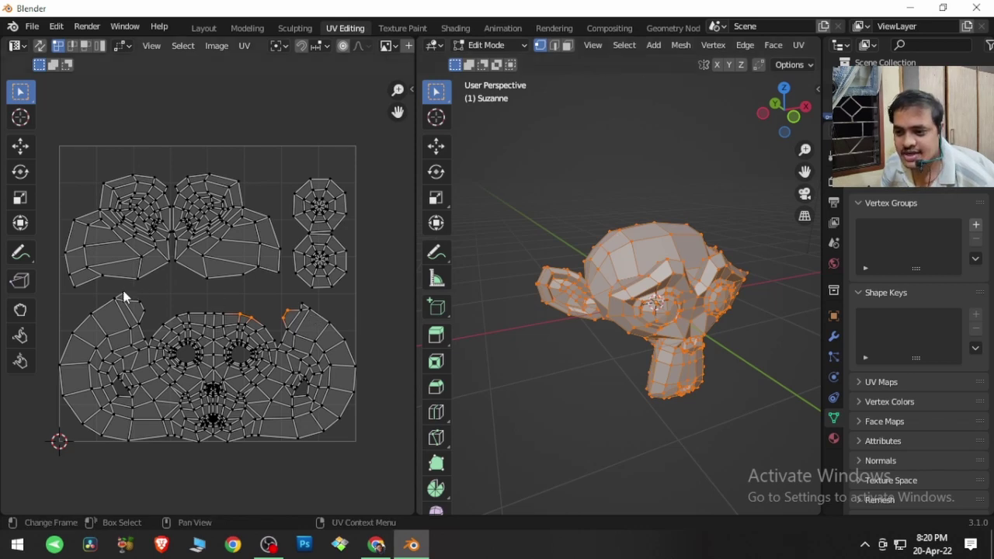
left_click(125, 297)
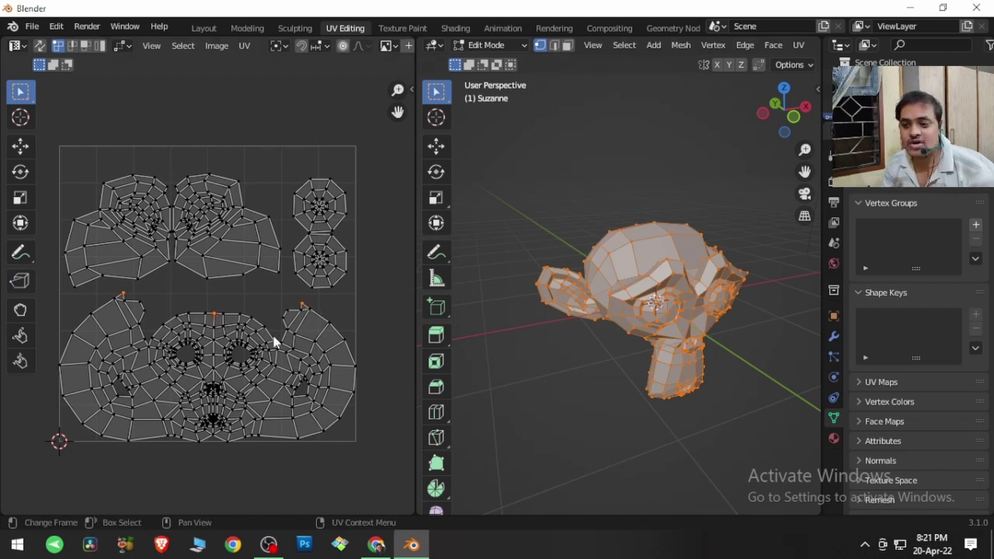
Step: Set the sticky selection mode to Disabled
left_click(124, 47)
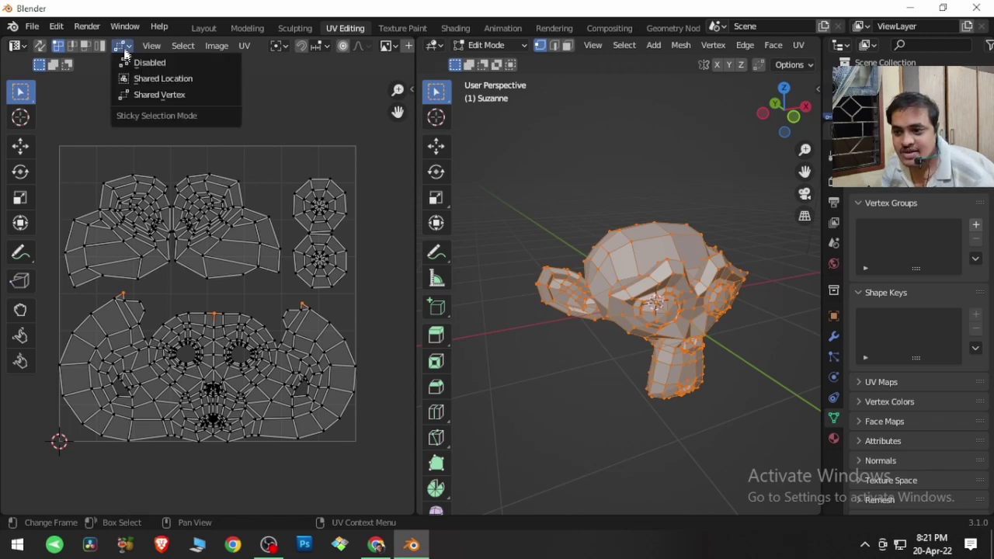
left_click(128, 62)
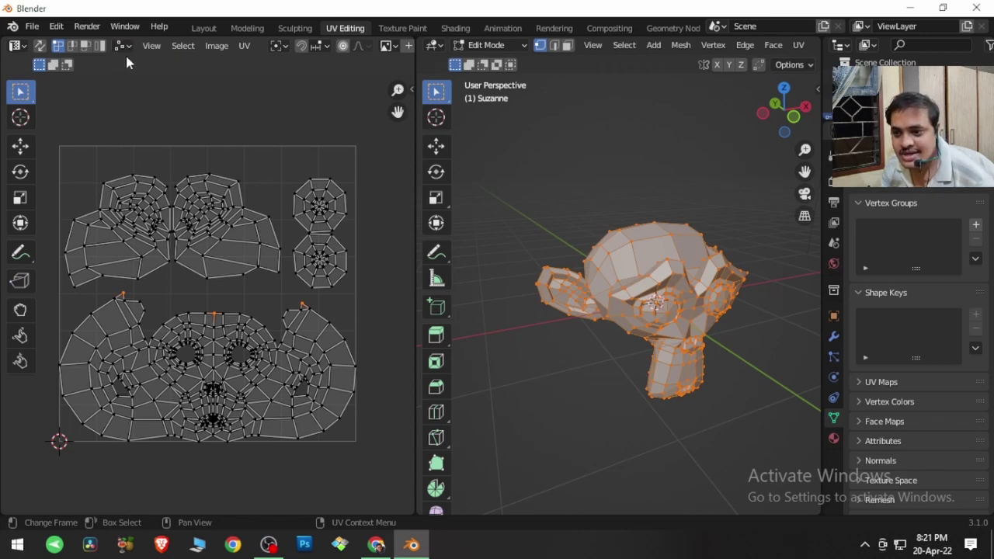
Step: Enable UV sync selection, clear the mesh selection and box-select the upper part of the upper middle UV island
left_click(39, 46)
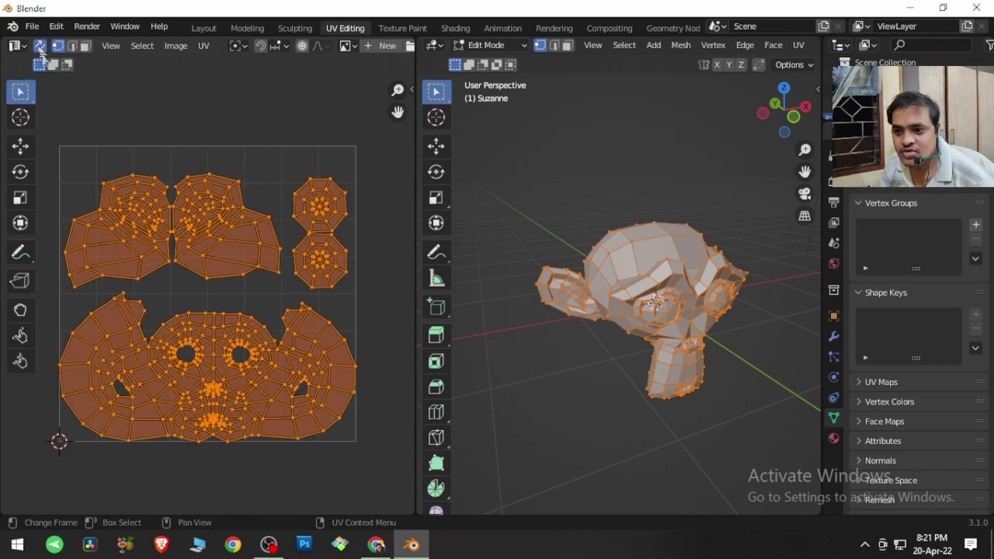
left_click(580, 386)
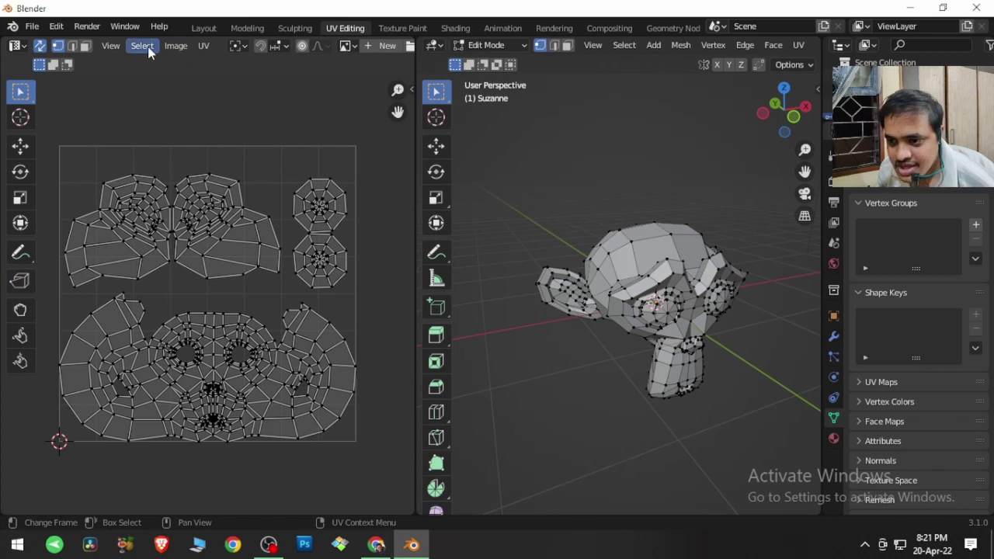
left_click(118, 48)
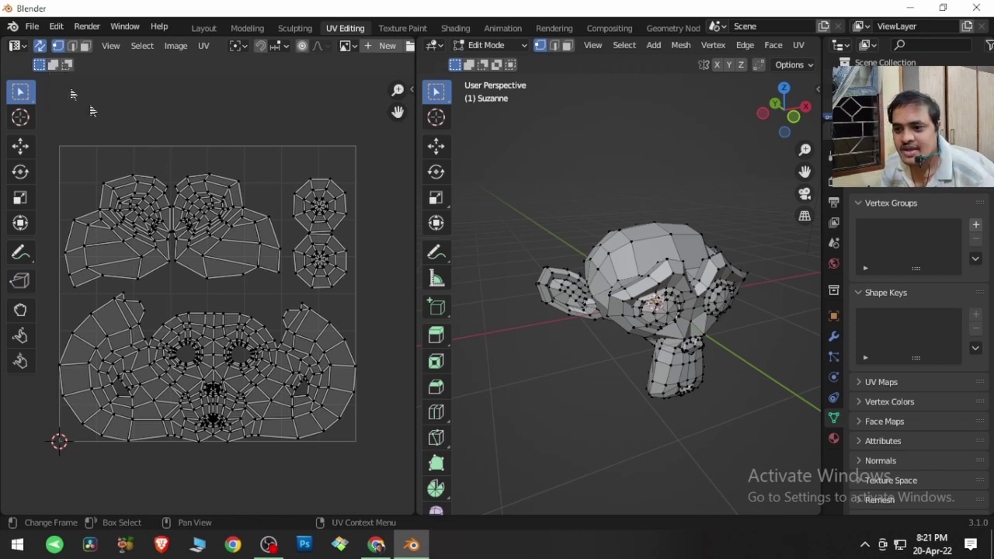
left_click_drag(173, 146, 242, 214)
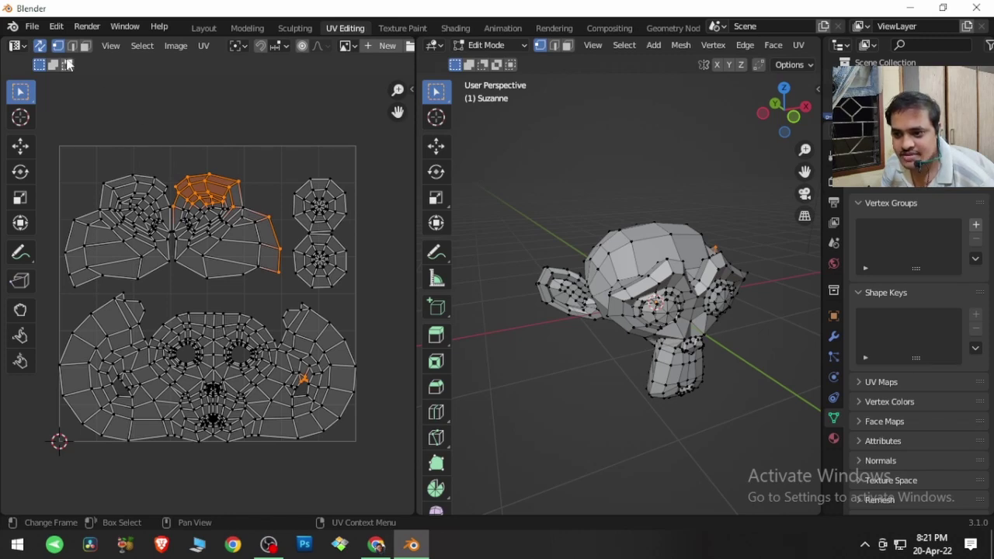
Step: Turn off UV sync selection to view the sticky selection modes, then turn it back on
left_click(39, 46)
left_click(118, 47)
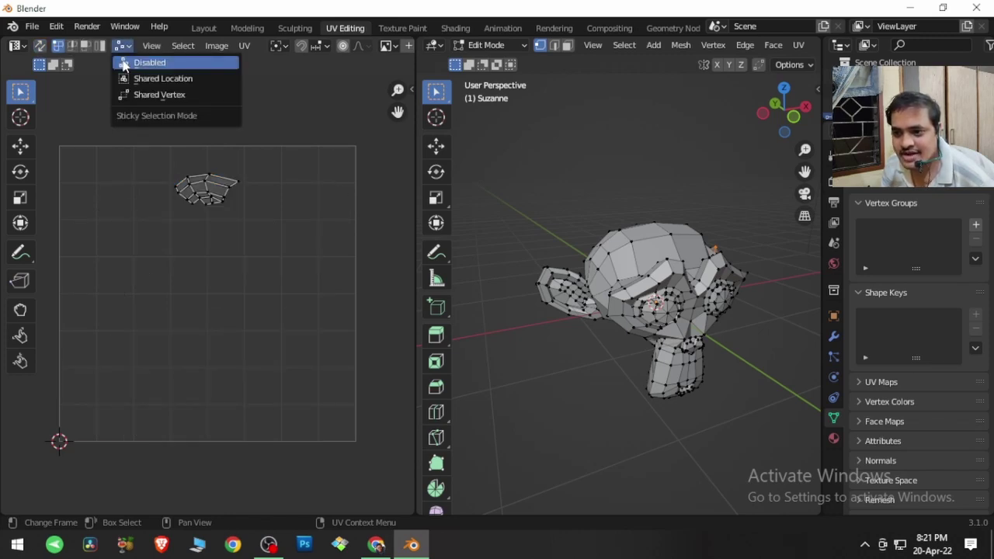
left_click(41, 46)
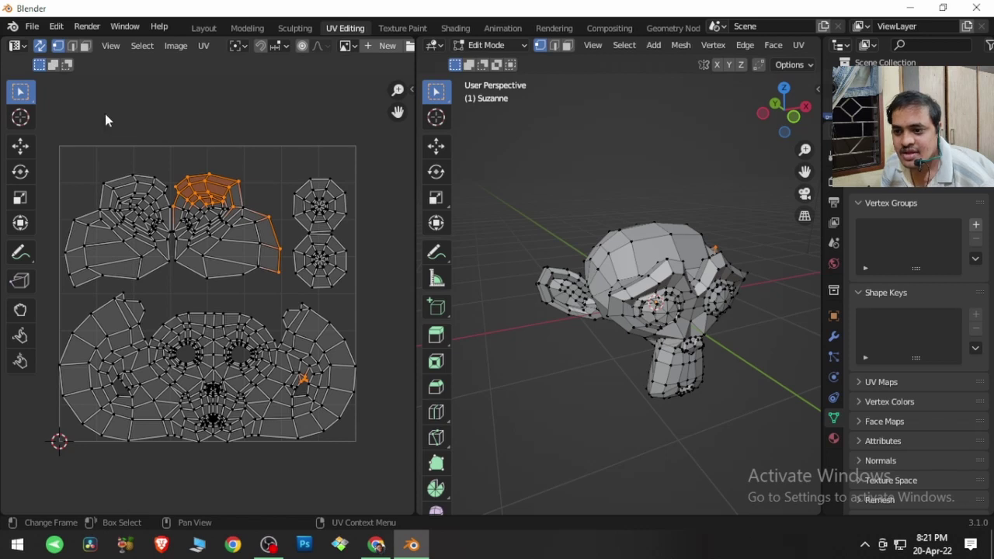
Step: Set the UV selection mode to Extend and box-select the centre and lower part of the upper left island
left_click(53, 65)
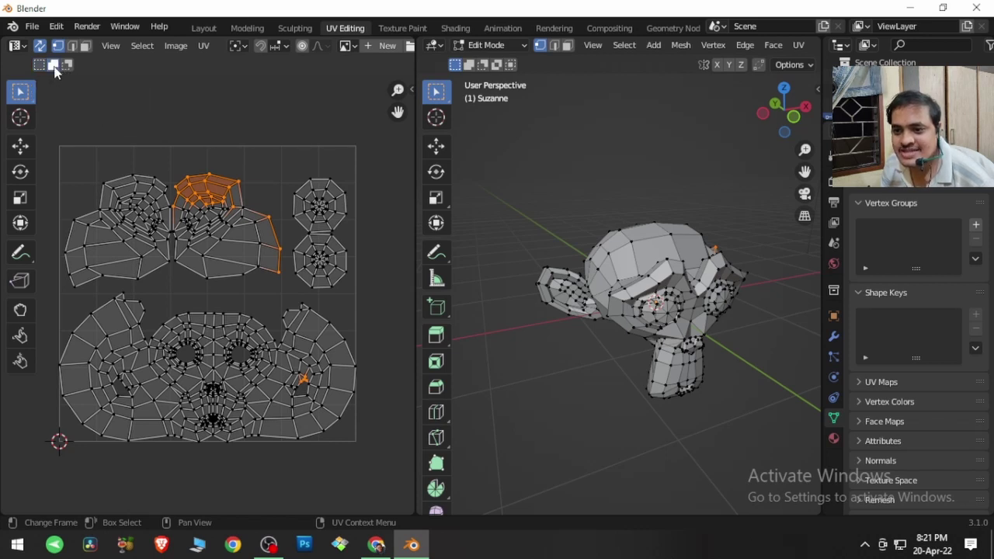
left_click_drag(113, 164, 143, 205)
left_click_drag(75, 218, 162, 320)
Step: Set the UV selection mode to Subtract and box-deselect the upper left island and the area below it
left_click(68, 65)
left_click_drag(98, 155, 158, 213)
left_click_drag(82, 195, 332, 415)
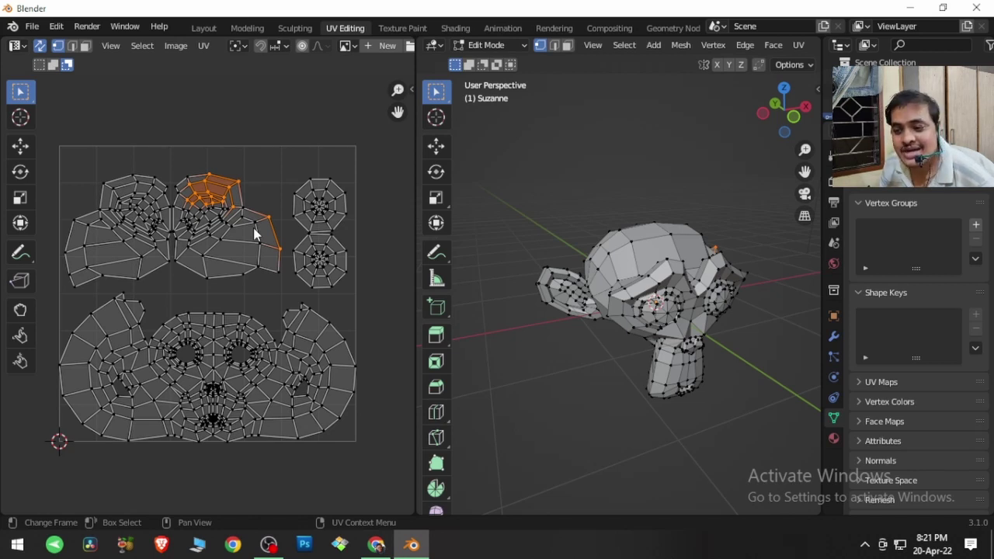
Step: Select inner vertices and shortest paths on the left islands, undo the last pick and box-deselect both large upper islands
left_click_drag(123, 187, 162, 226)
left_click(138, 276, "ctrl")
left_click(124, 302, "ctrl")
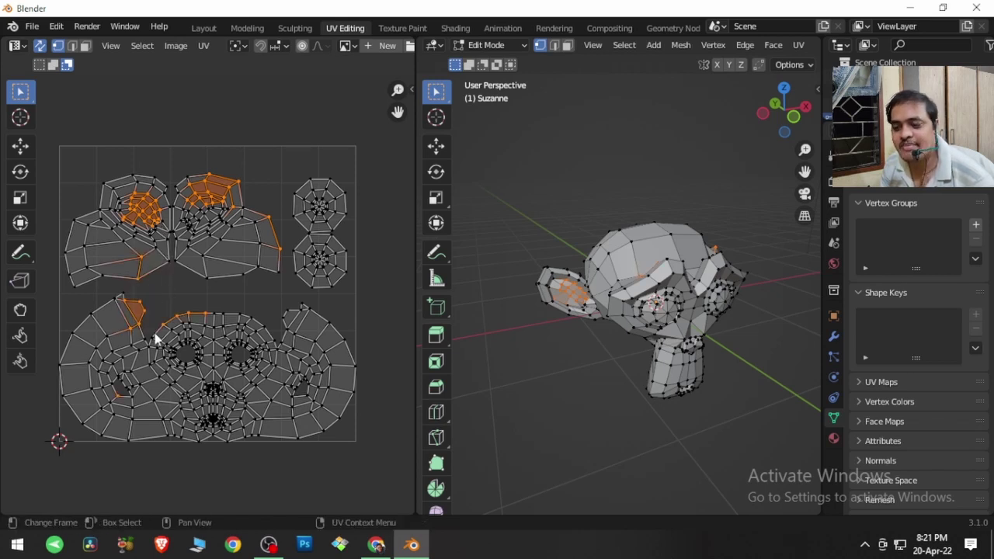
key("ctrl+z")
left_click_drag(91, 149, 184, 267, "ctrl")
left_click_drag(176, 157, 281, 257, "ctrl")
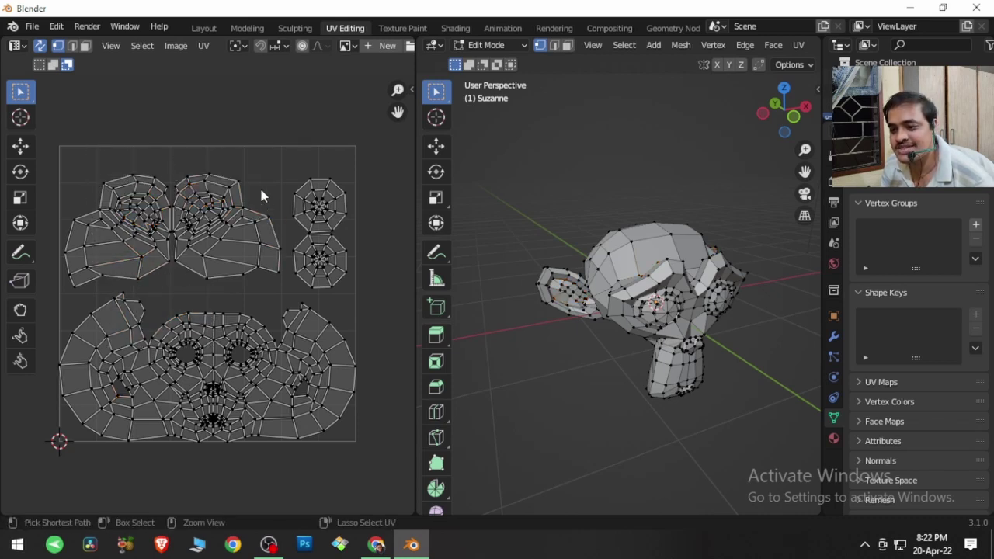
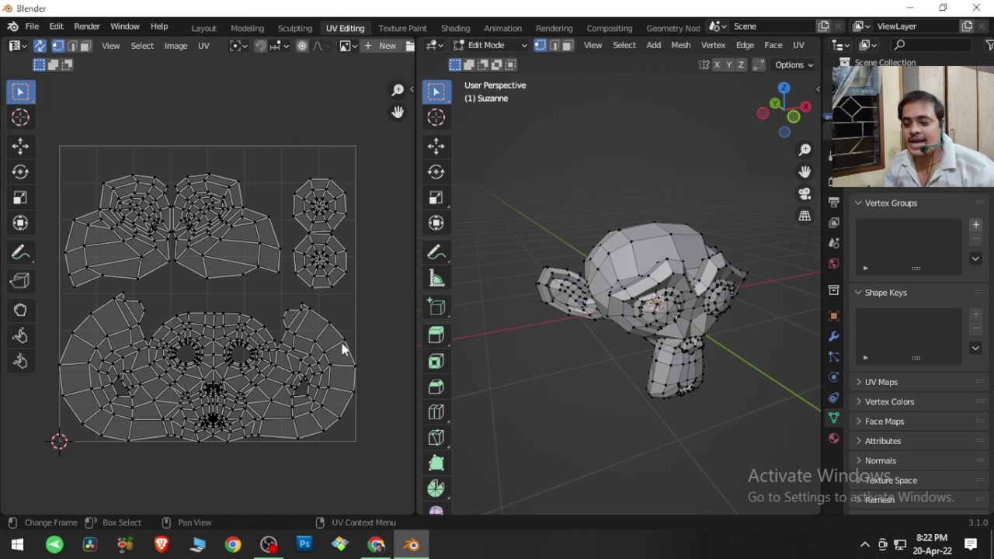
Step: Switch to Chrome to review the YouTube video's support description and the Patreon membership levels, and return to Blender
left_click(375, 543)
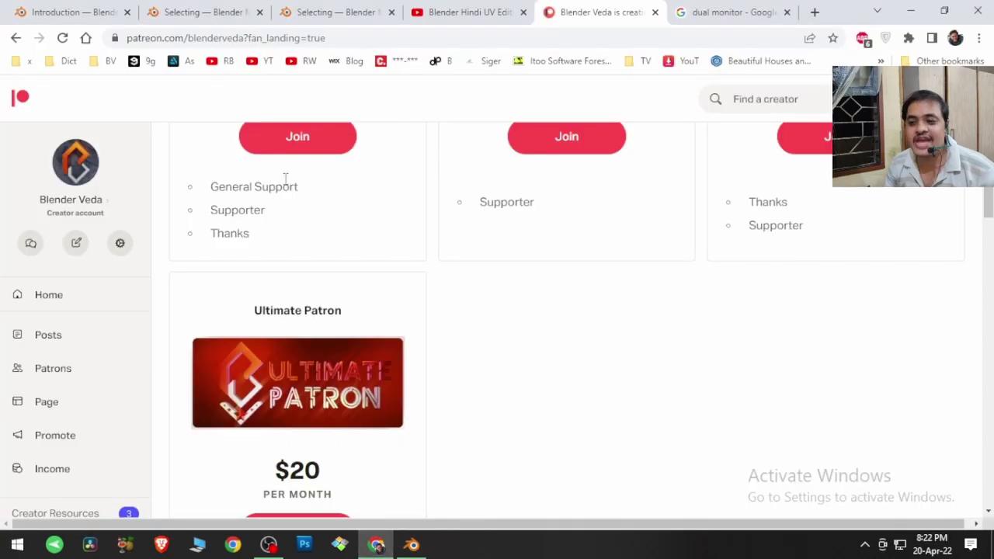
left_click(473, 12)
scroll(289, 233, "up", 4)
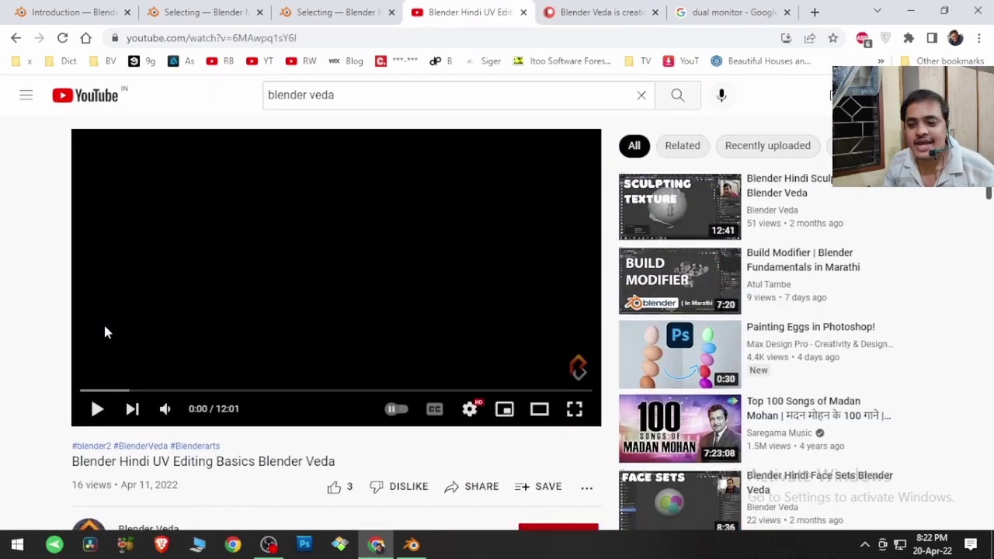
scroll(104, 328, "down", 4)
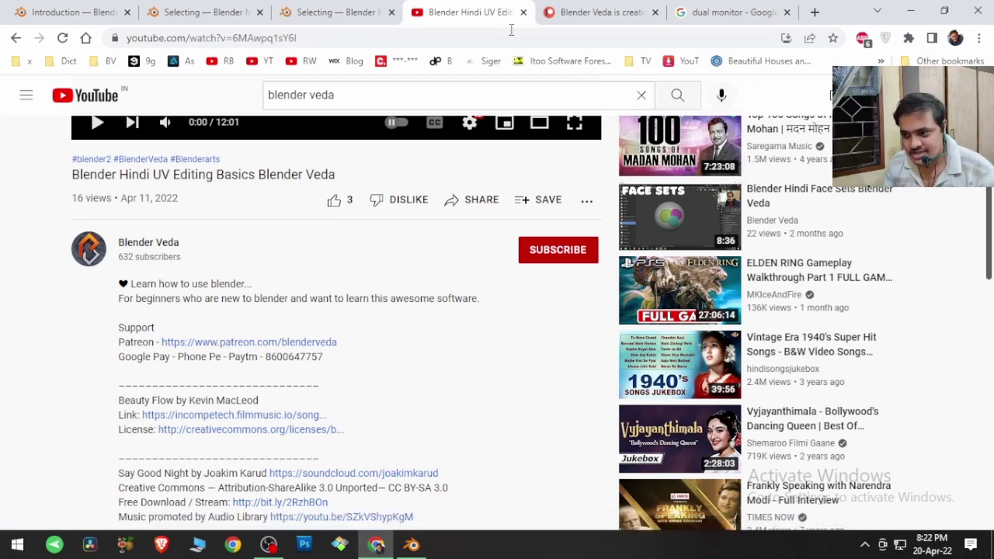
left_click(549, 13)
scroll(456, 292, "up", 3)
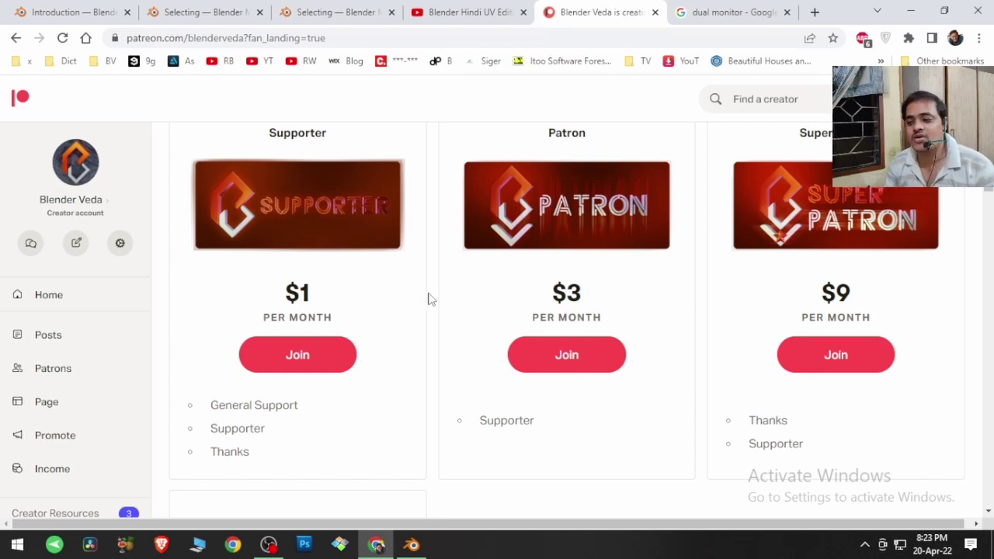
scroll(429, 299, "down", 4)
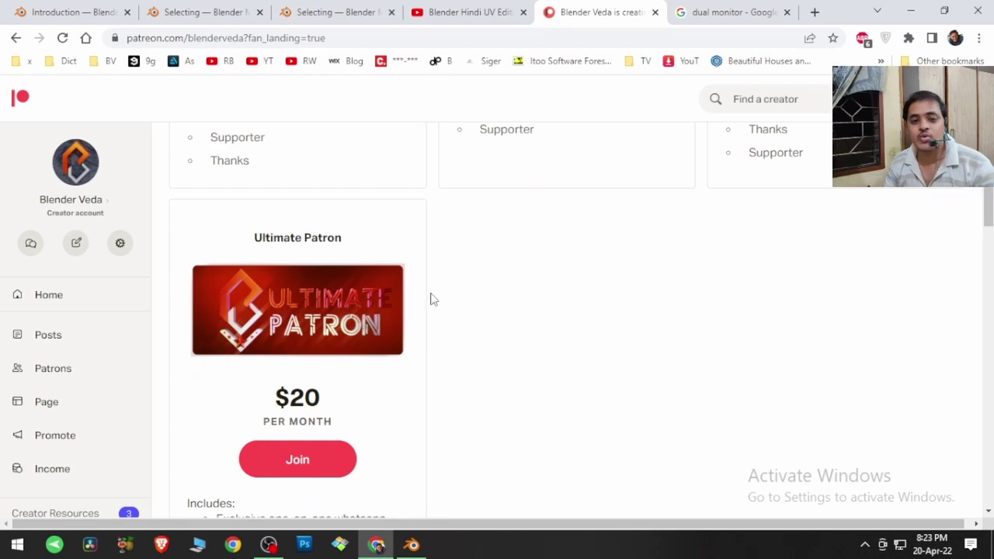
scroll(432, 299, "up", 3)
scroll(432, 299, "up", 3)
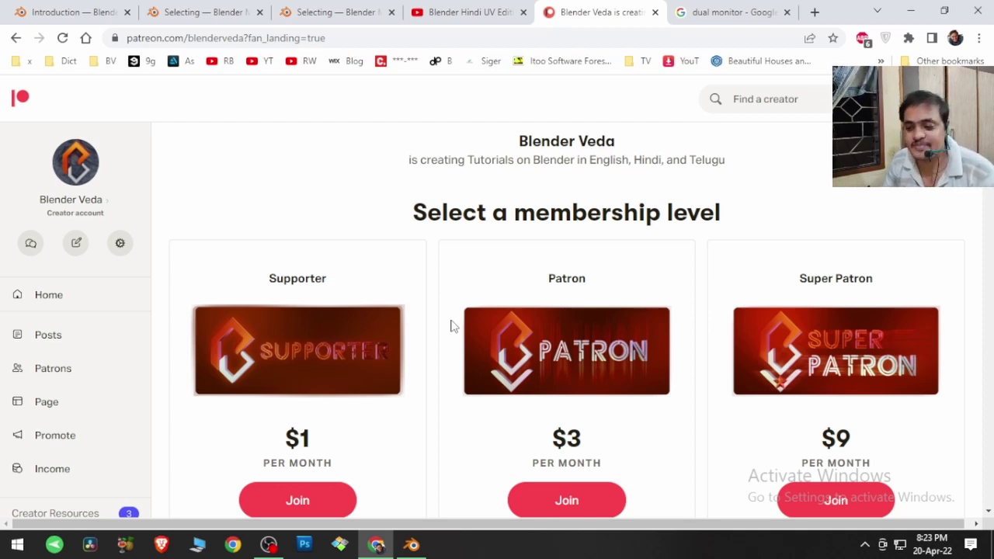
left_click(411, 544)
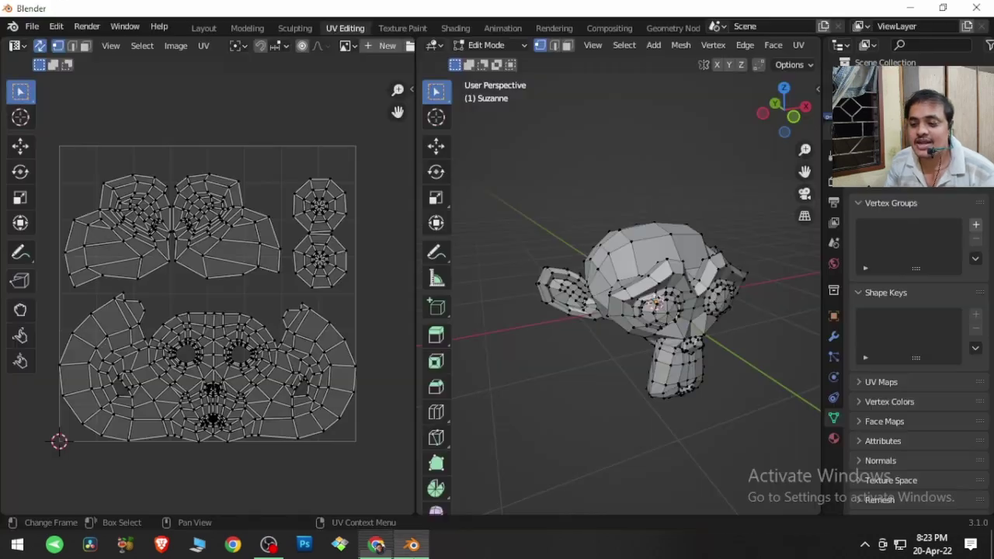
Step: Hide the UV Editor's tool settings and show them again
left_click(108, 46)
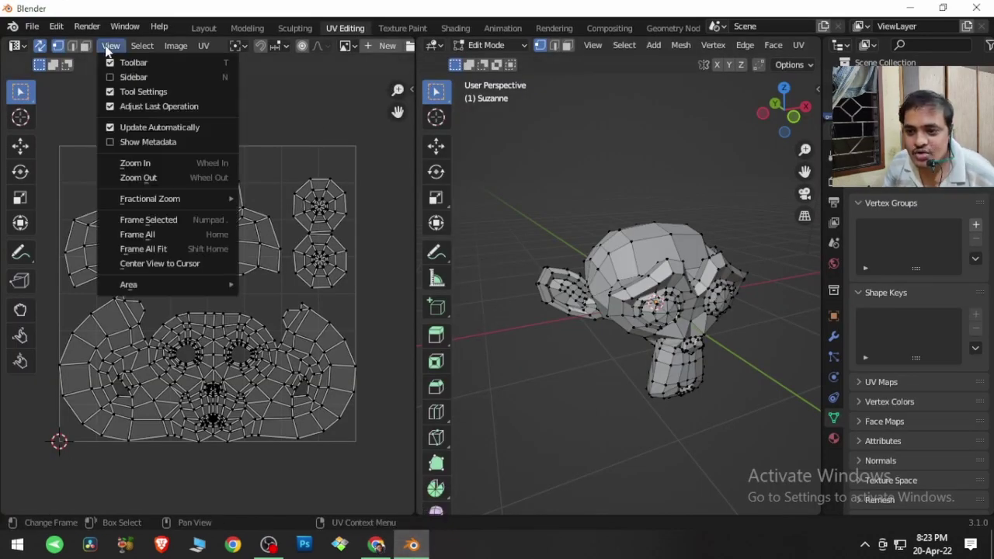
left_click(132, 93)
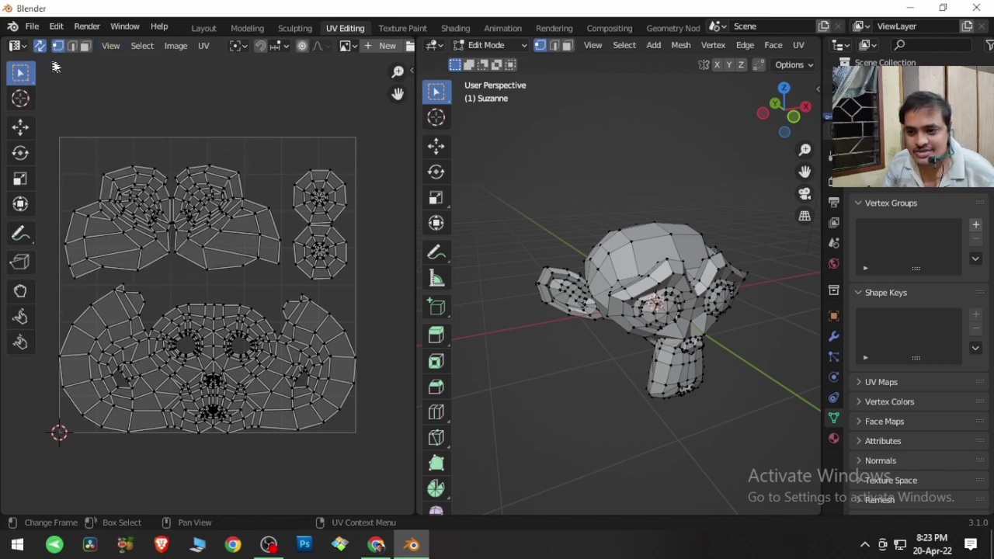
left_click(110, 45)
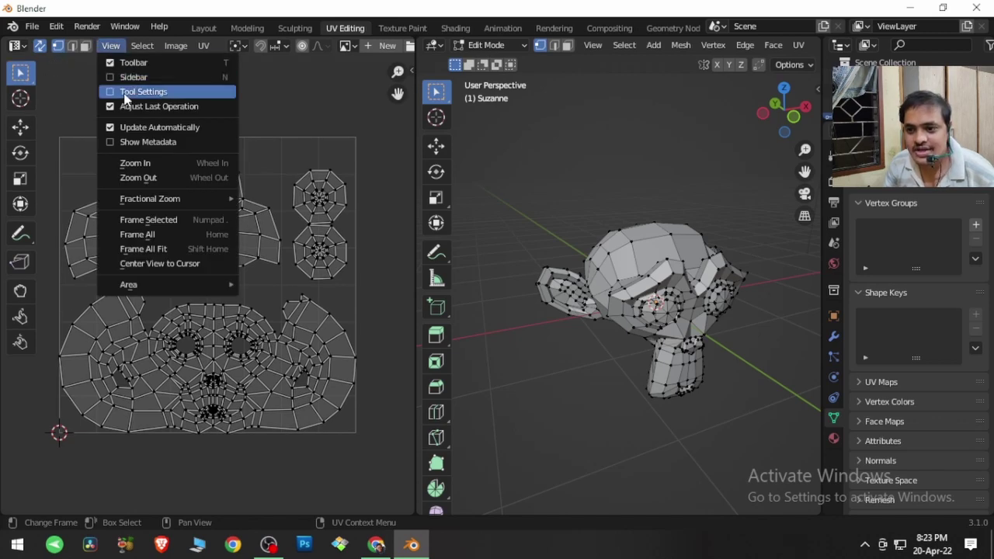
left_click(128, 90)
left_click(111, 45)
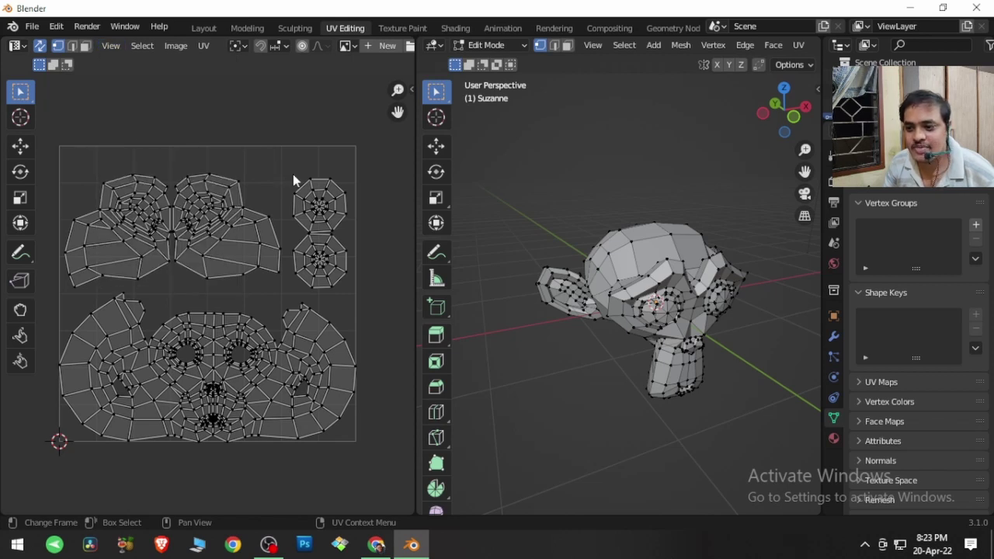
Step: Box-select the upper round eye island and move it by about -0.074 in X and 0.123 in Y
left_click_drag(288, 165, 356, 230)
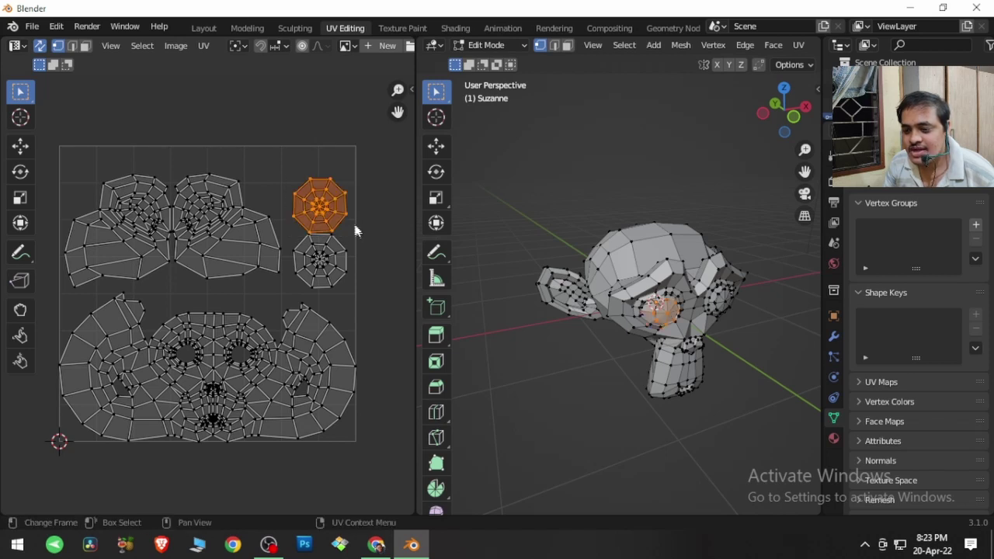
key("g")
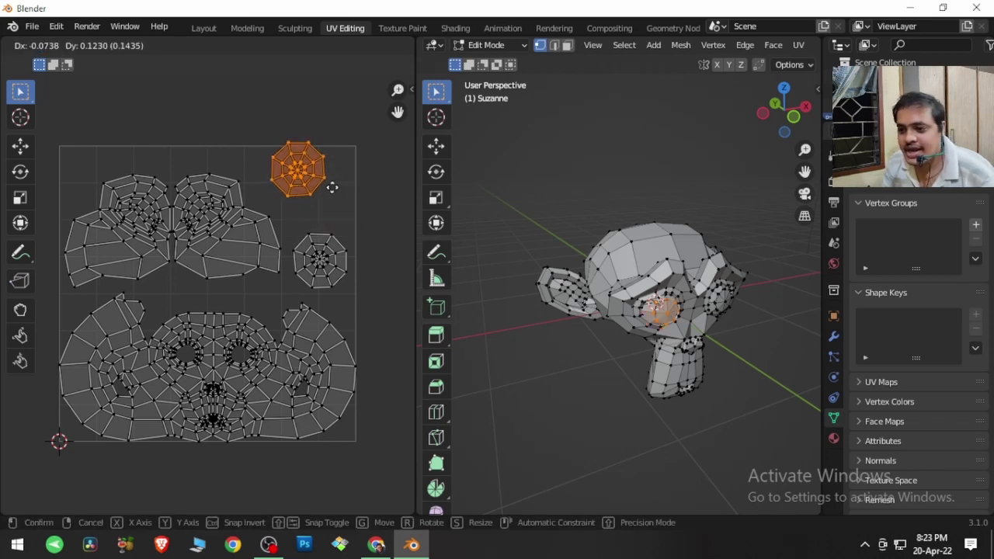
left_click(331, 187)
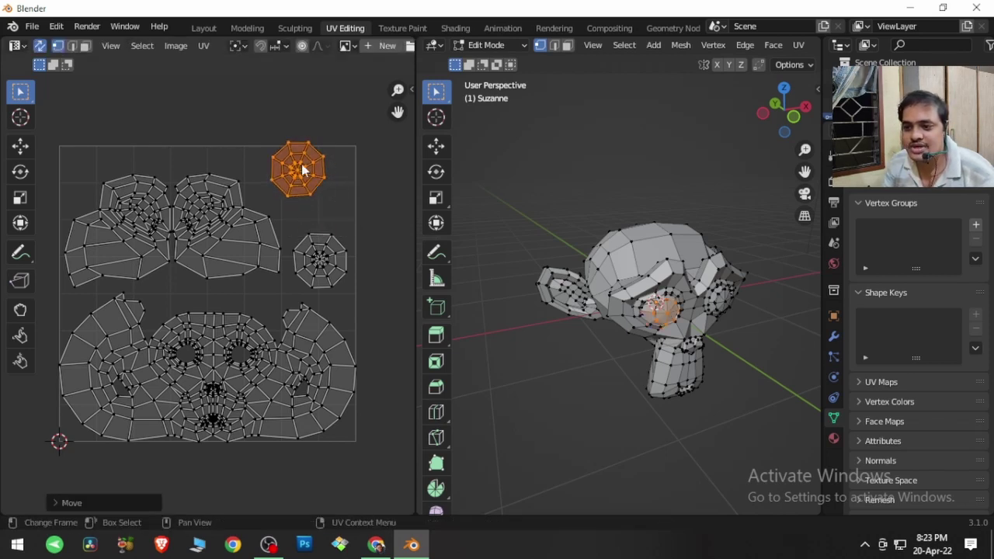
Step: Disable the Adjust Last Operation panel in the UV Editor, re-enable it and clear the UV selection
left_click(122, 53)
left_click(134, 114)
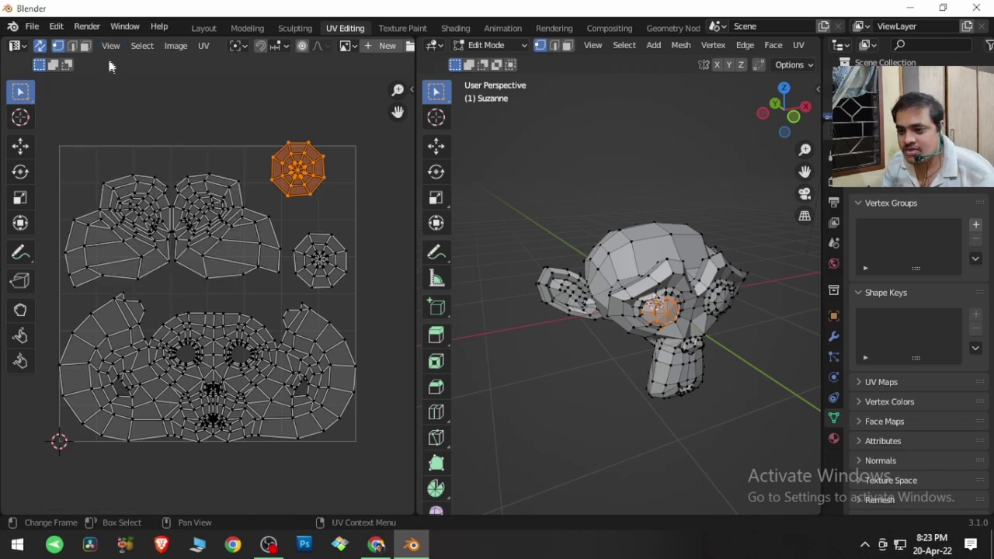
left_click(110, 45)
left_click(115, 104)
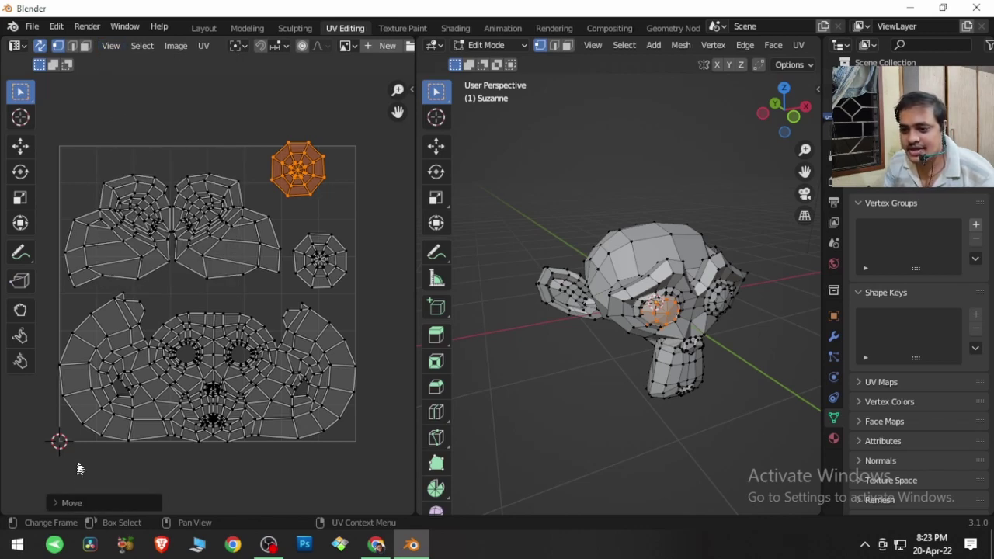
left_click(74, 492)
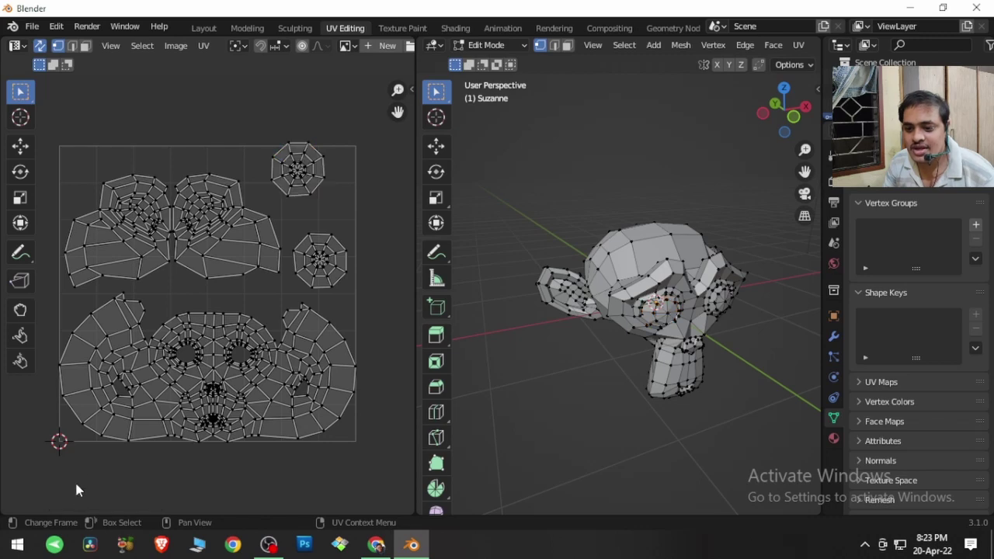
Step: Toggle Adjust Last Operation off and on, expand the Move options and try changing the Move X value
left_click(113, 46)
left_click(128, 106)
left_click(115, 46)
left_click(128, 106)
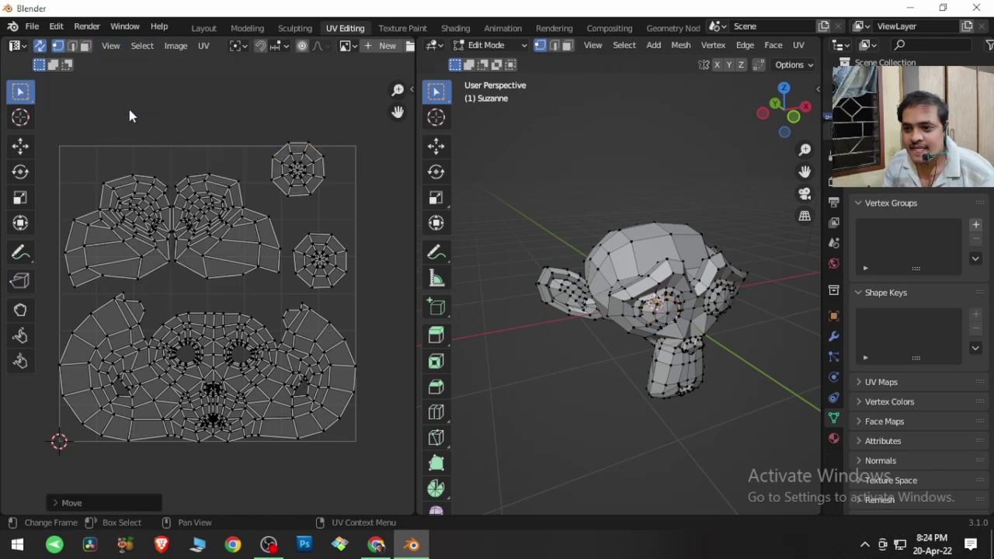
left_click(72, 503)
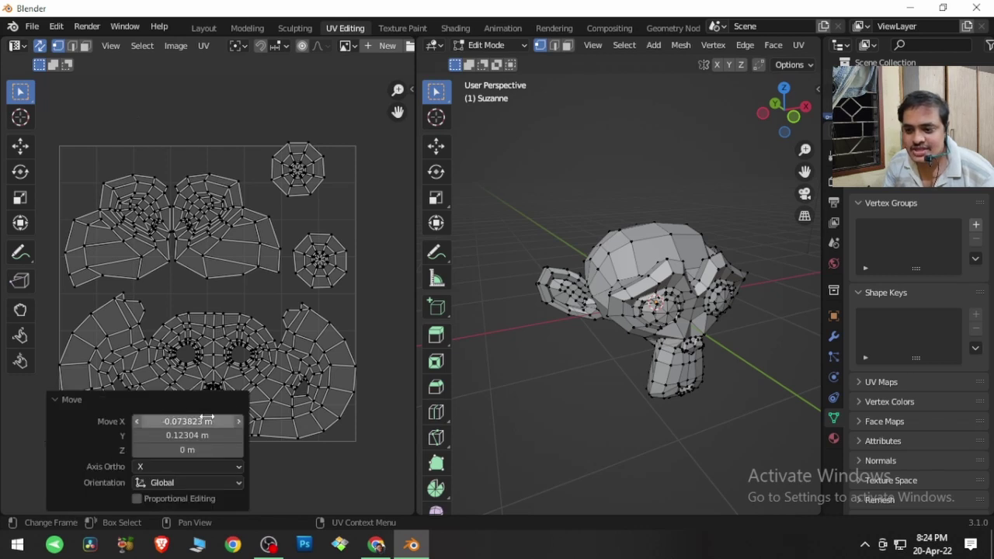
left_click_drag(187, 421, 159, 434)
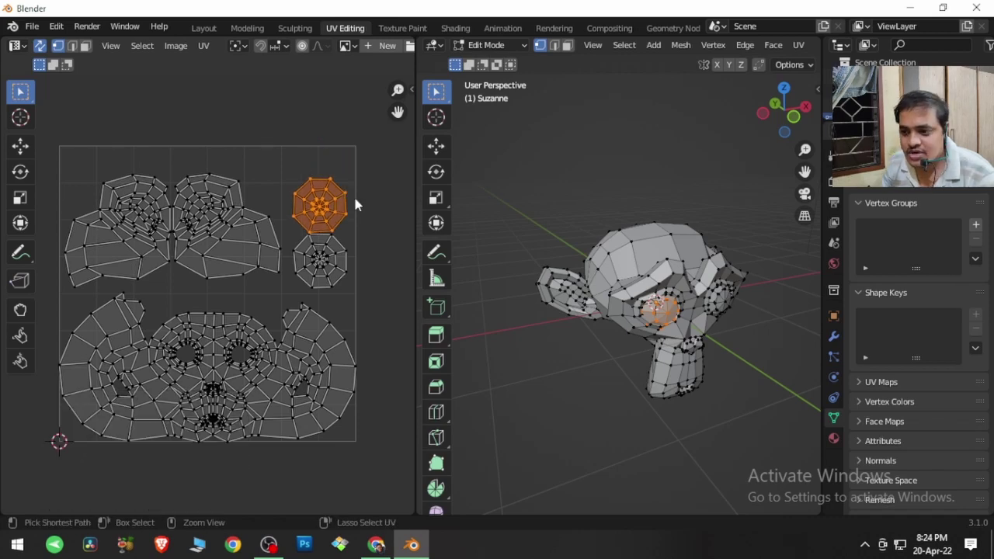
left_click(119, 47)
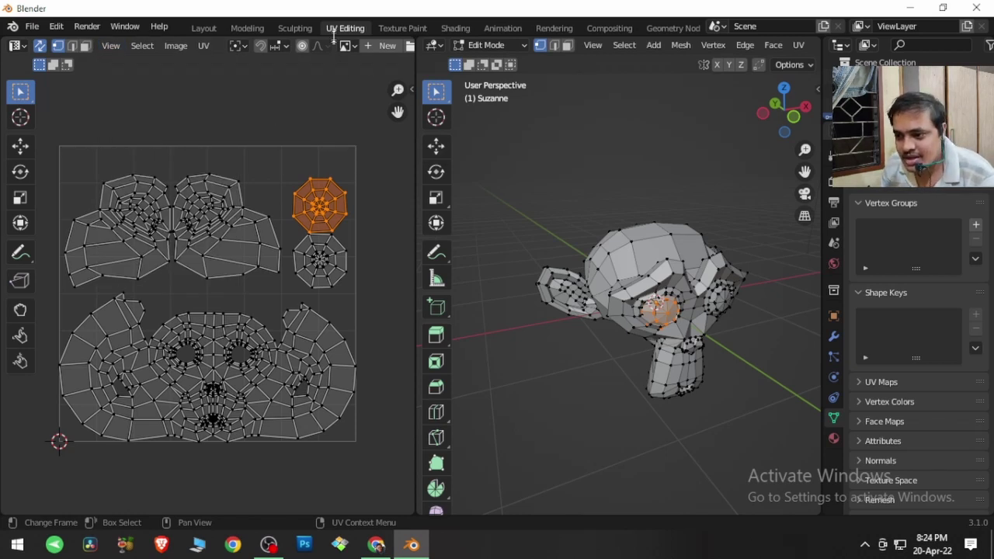
Step: Load the image Capture.PNG from the DI folder on the Desktop as the UV Editor background
scroll(329, 45, "down", 5)
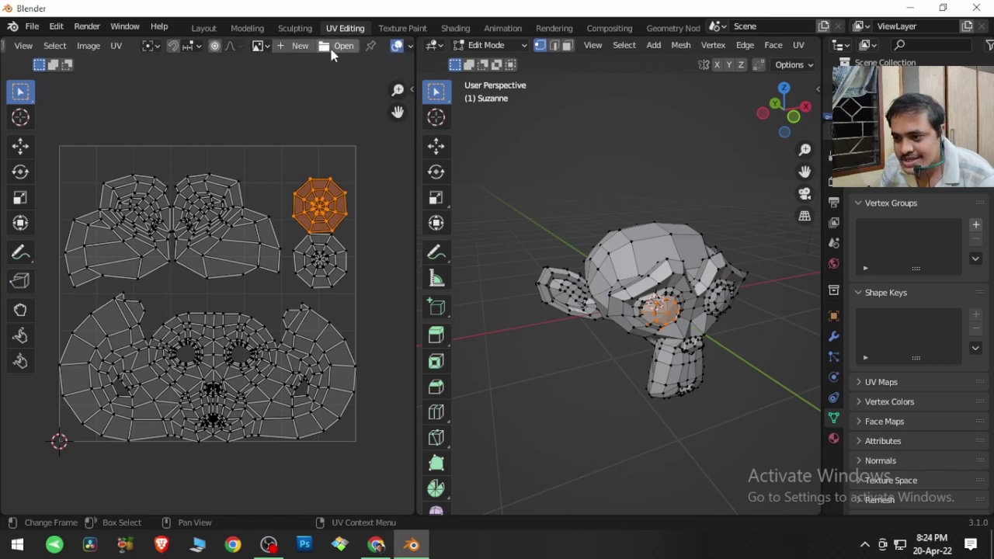
left_click(314, 46)
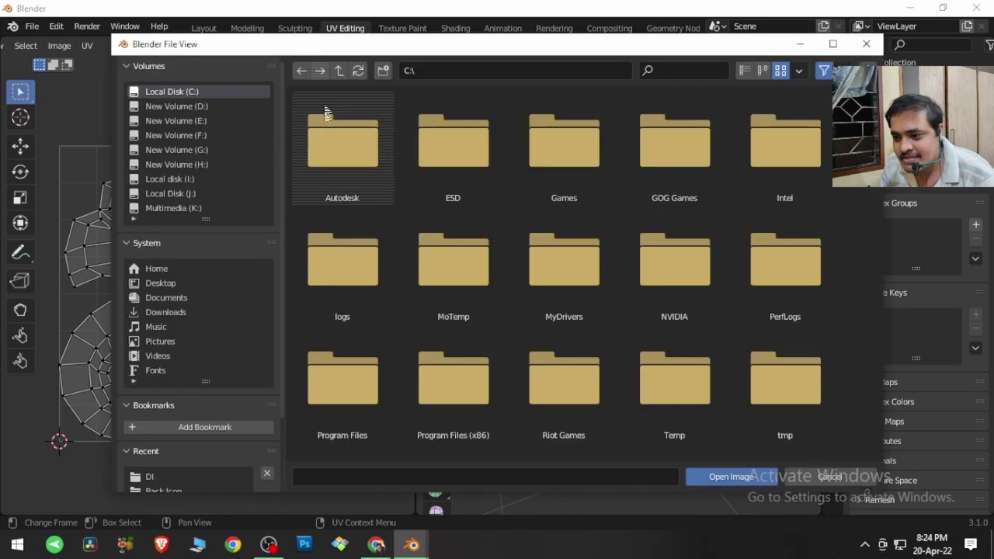
left_click(165, 283)
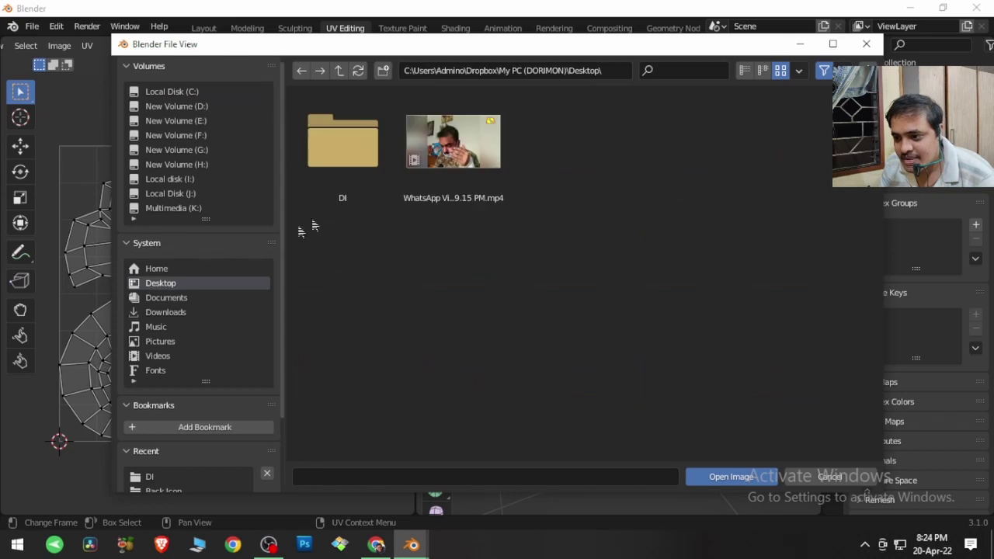
double_click(351, 159)
scroll(505, 279, "down", 10)
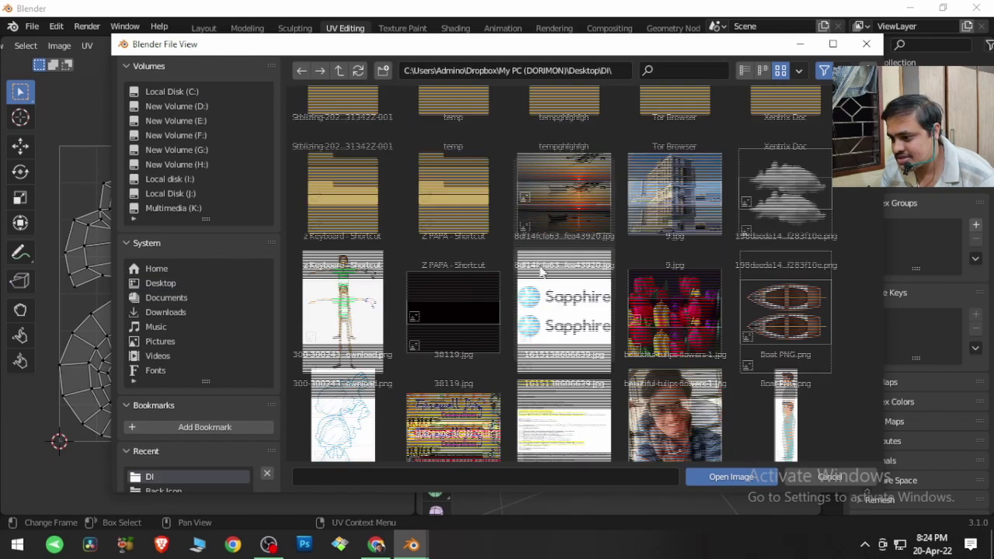
left_click(664, 290)
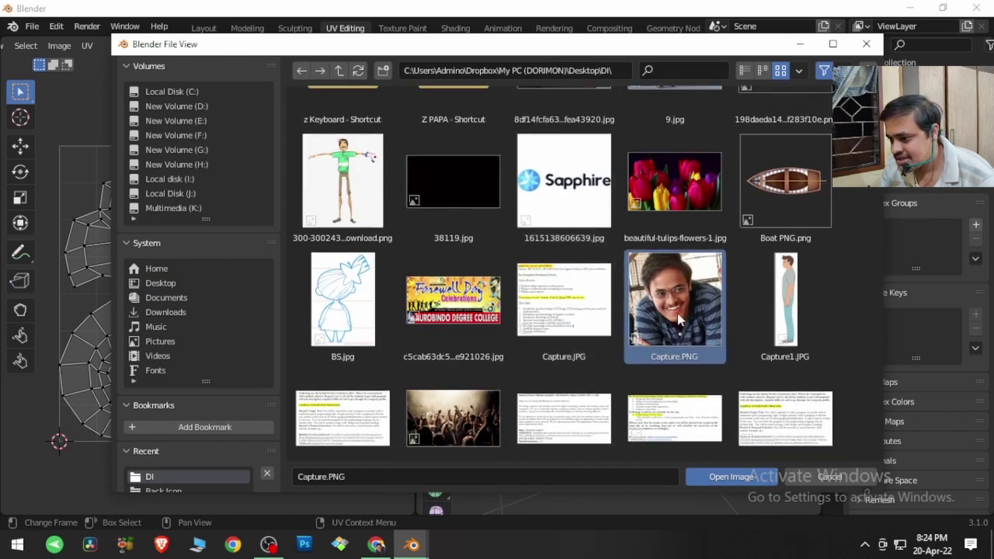
left_click(754, 481)
scroll(286, 299, "down", 5)
middle_click_drag(289, 307, 260, 299)
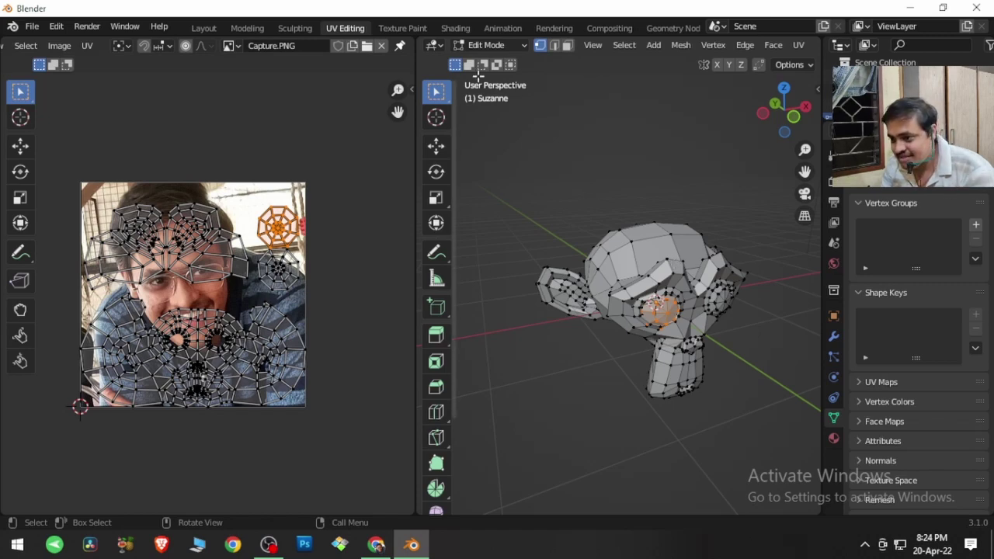
Step: Switch to the Shading workspace and create a new material for the monkey mesh
left_click(456, 30)
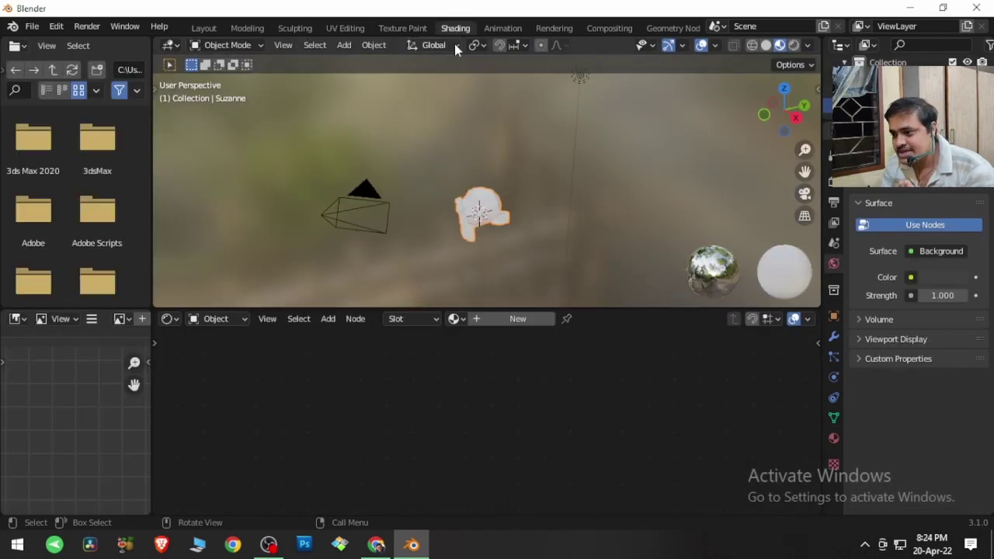
middle_click_drag(469, 271, 590, 268)
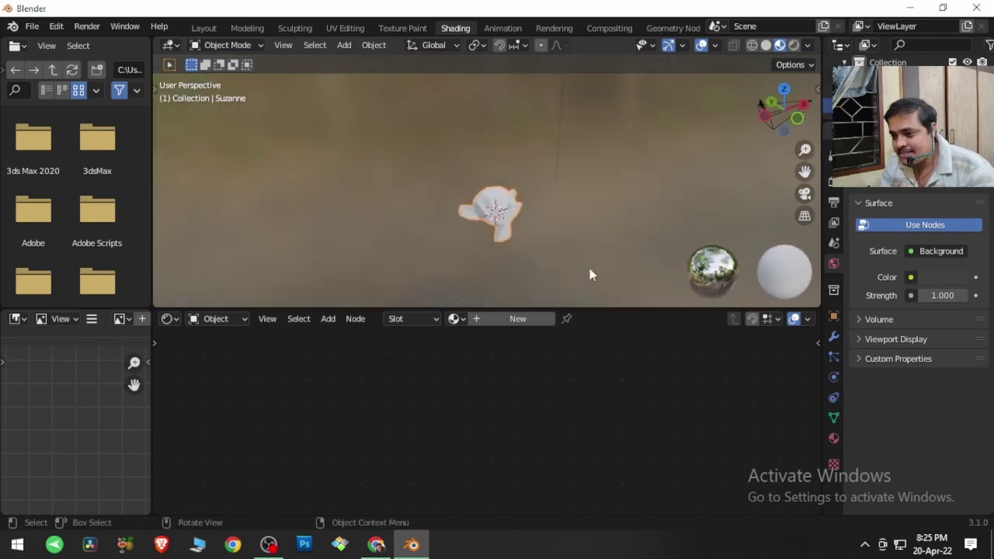
left_click(497, 318)
scroll(454, 414, "up", 5)
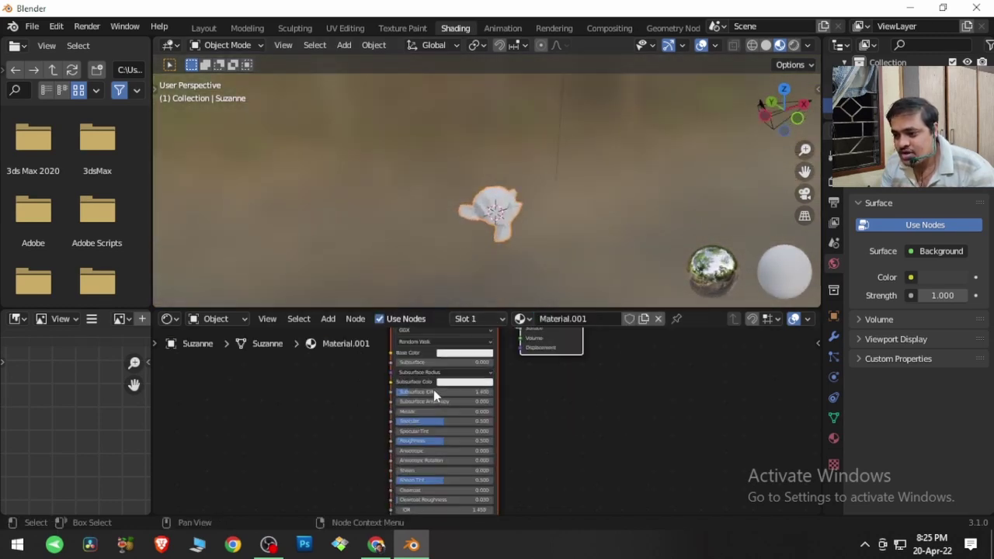
Step: Try a blue Base Color on the Principled BSDF node, and undo the color change
scroll(513, 447, "up", 3)
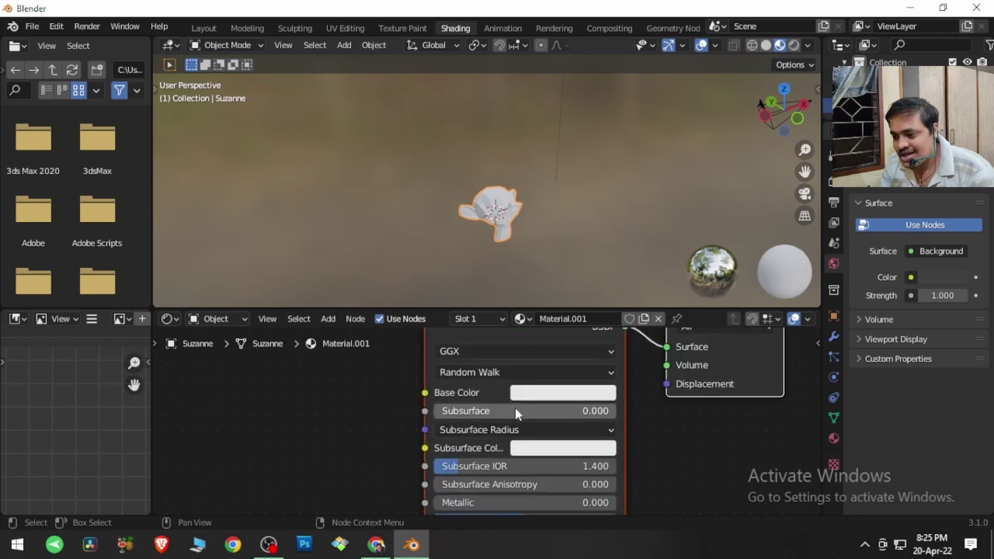
left_click(541, 453)
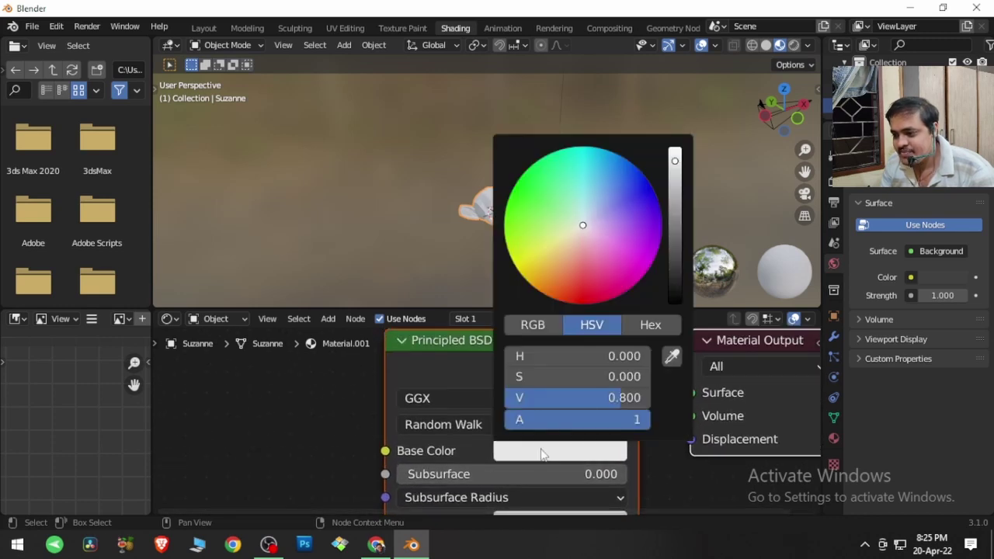
left_click(539, 233)
left_click(597, 164)
left_click_drag(596, 164, 649, 195)
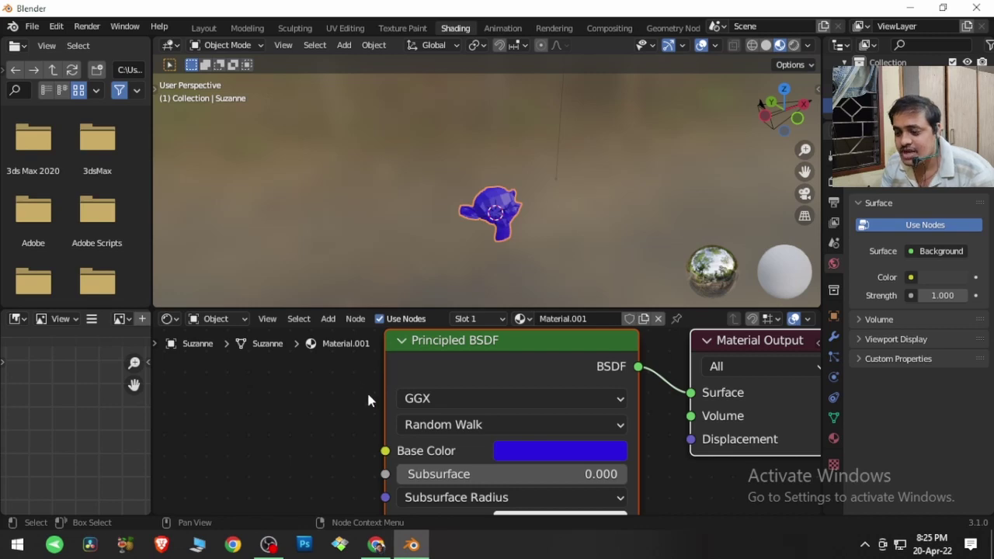
key("ctrl+z")
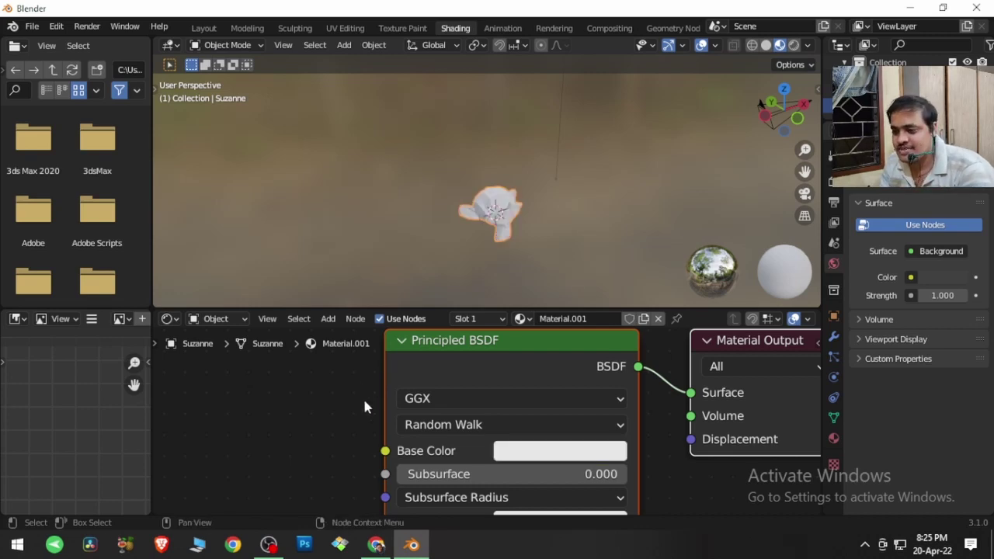
Step: Search for the Image Texture node and place it beside the Principled BSDF node on its input side
middle_click_drag(351, 411, 456, 402)
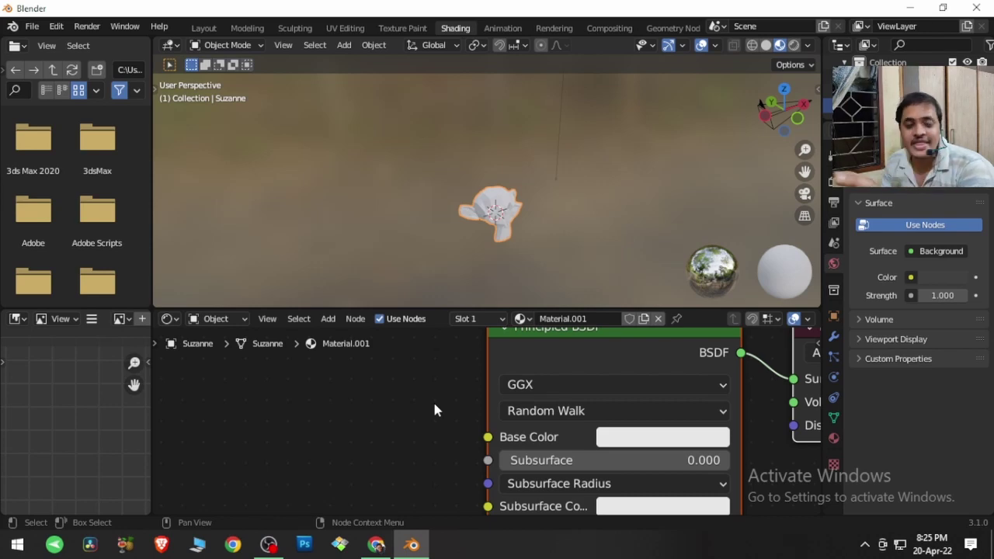
middle_click_drag(435, 410, 469, 368)
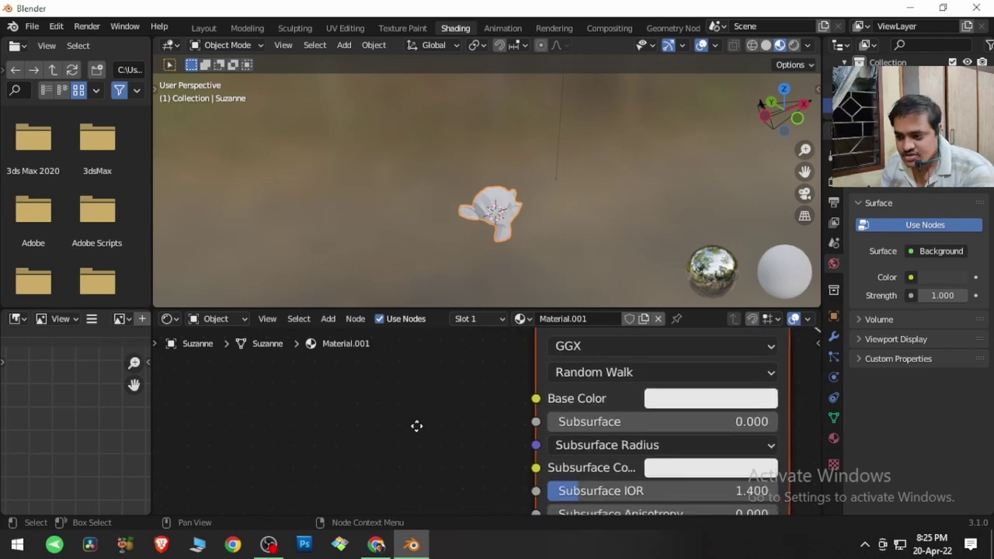
left_click(326, 320)
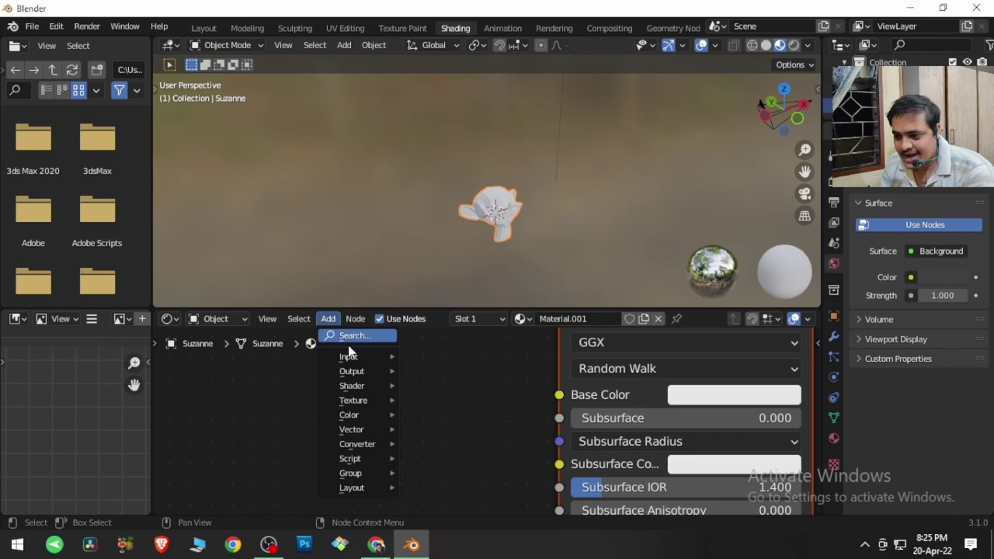
left_click(351, 340)
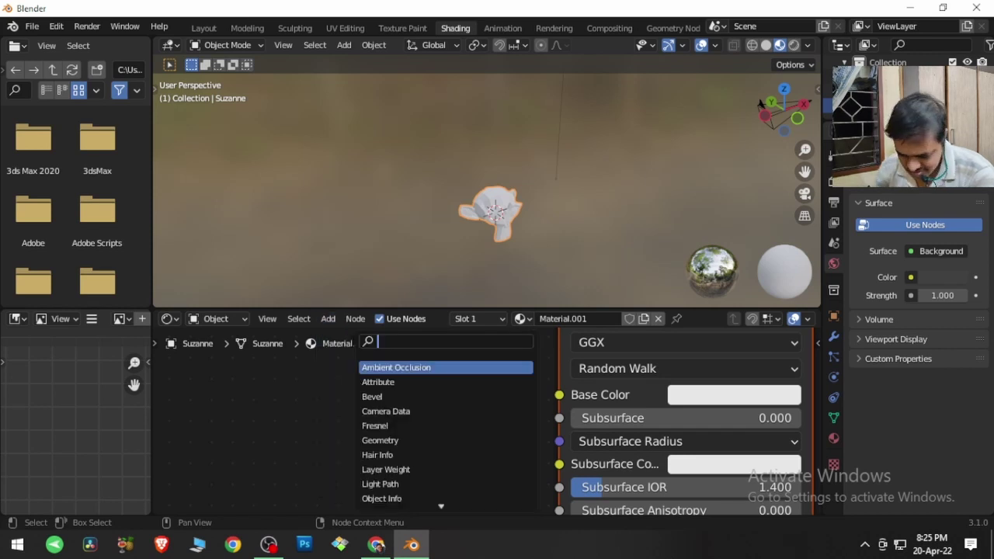
type("Image")
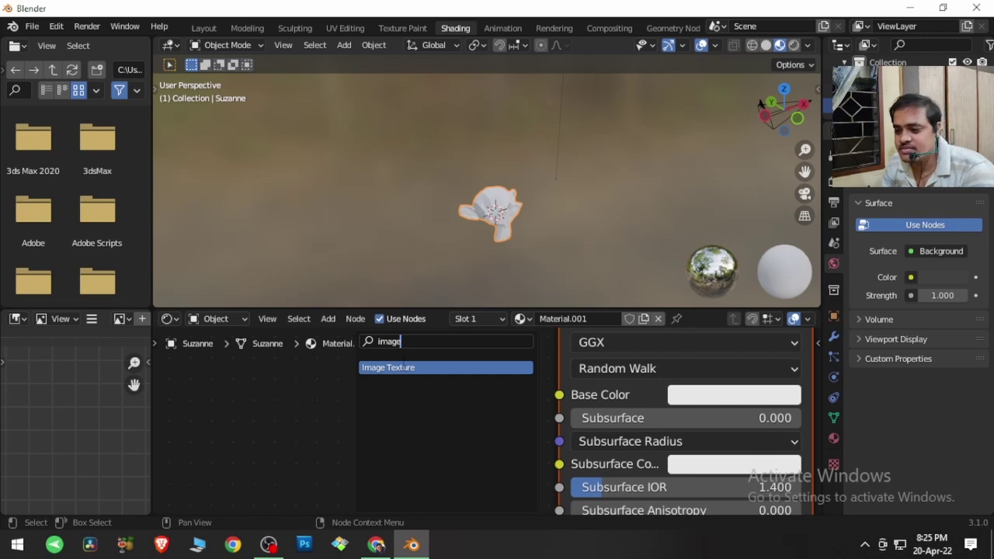
left_click(401, 367)
left_click(256, 376)
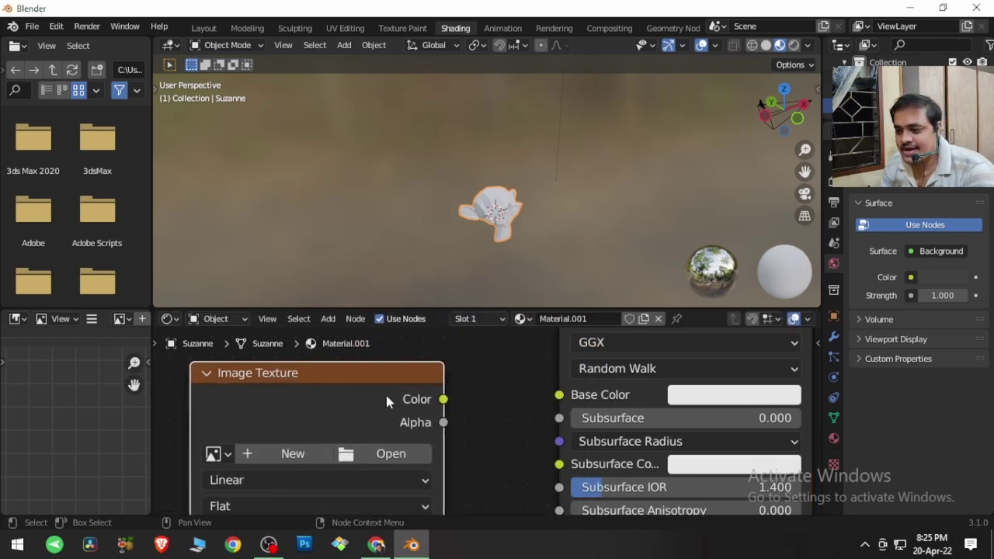
Step: Connect the Image Texture node's Color output to the Principled BSDF's Base Color input
scroll(386, 399, "down", 3)
left_click_drag(463, 410, 526, 406)
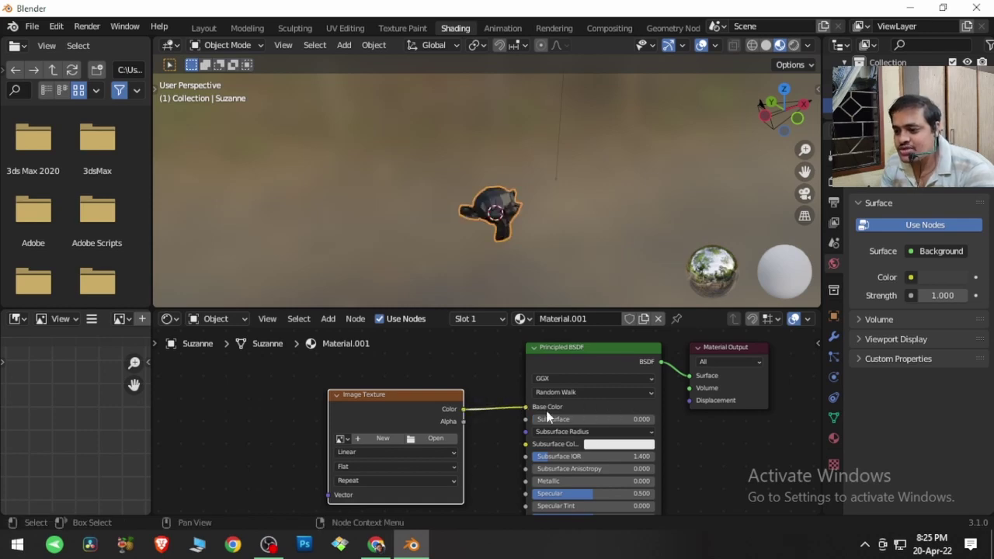
scroll(547, 417, "up", 4)
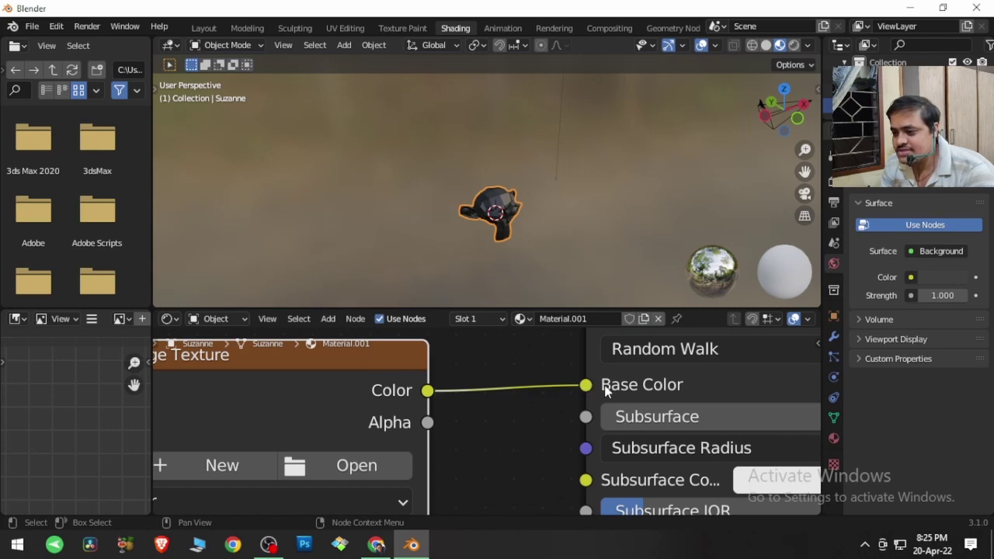
scroll(492, 446, "down", 1)
scroll(493, 446, "down", 3)
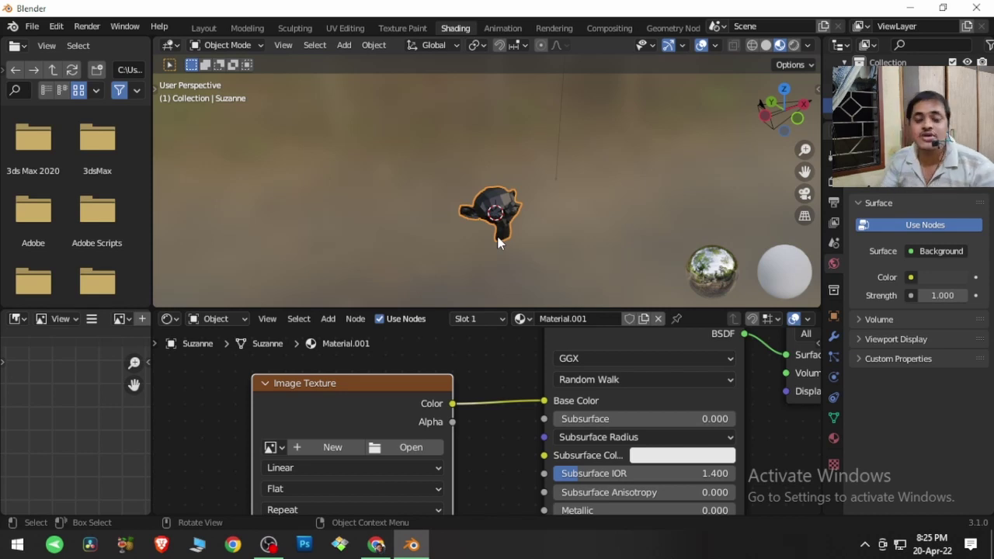
Step: Assign the already loaded Capture.PNG to the Image Texture node and inspect the textured monkey from the front
scroll(498, 239, "up", 5)
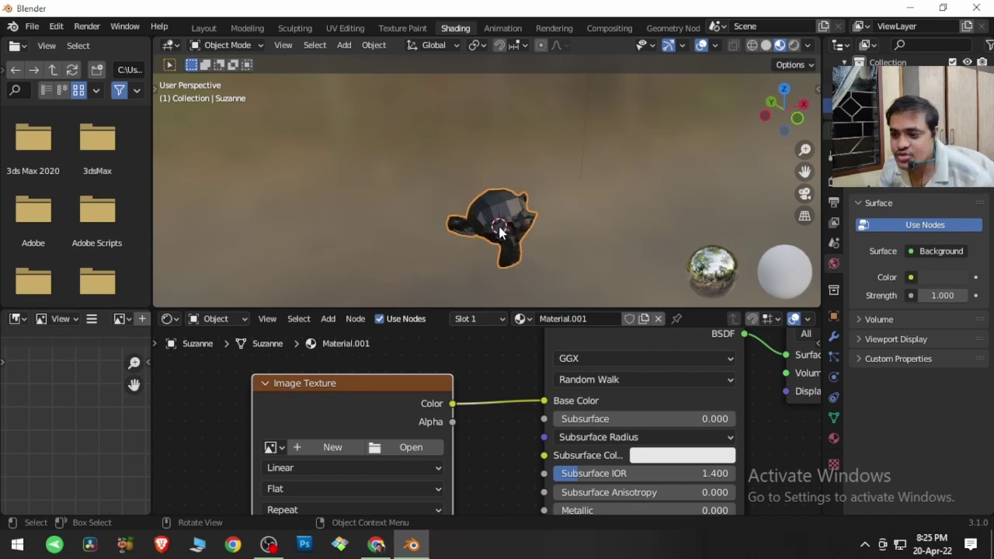
middle_click_drag(498, 222, 481, 175)
scroll(477, 184, "up", 2)
scroll(481, 175, "down", 3)
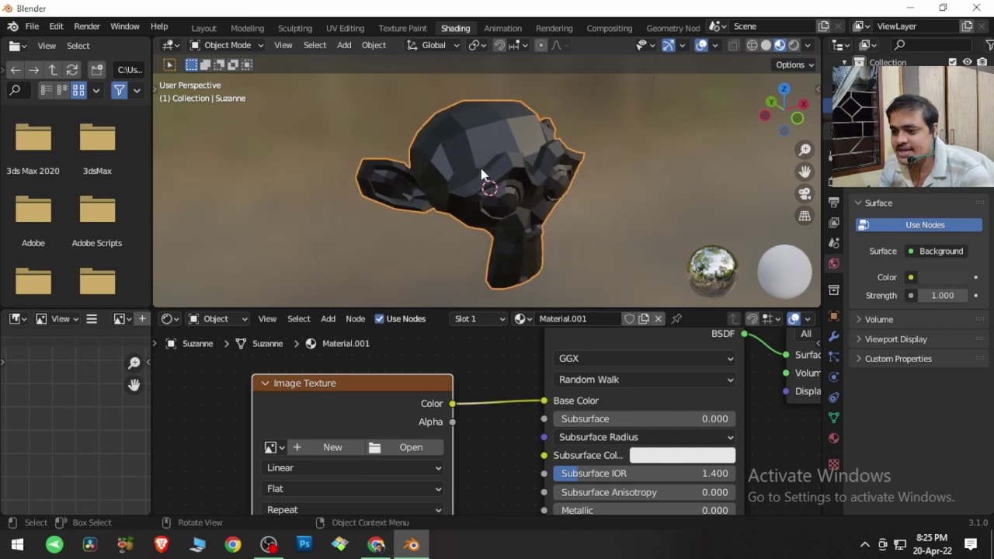
left_click(278, 453)
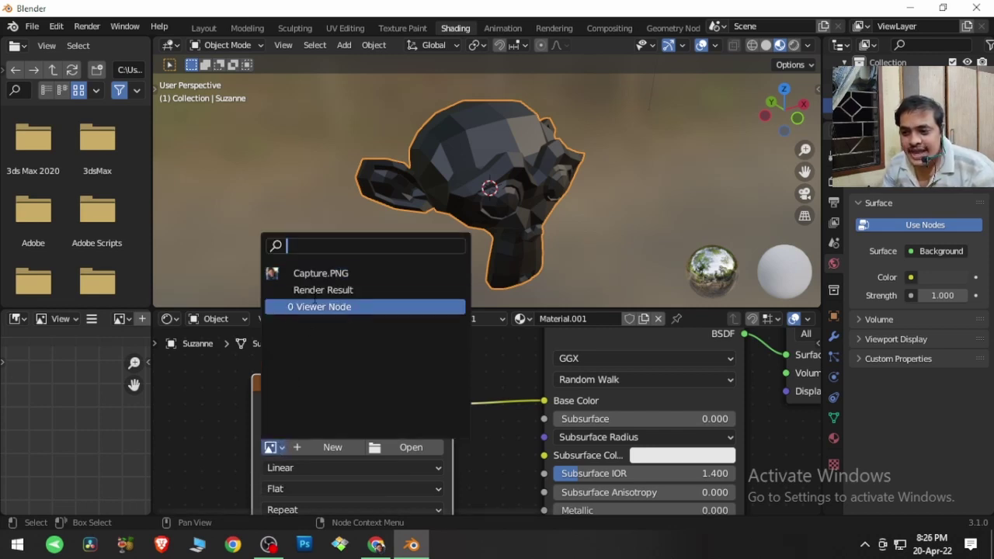
left_click(314, 274)
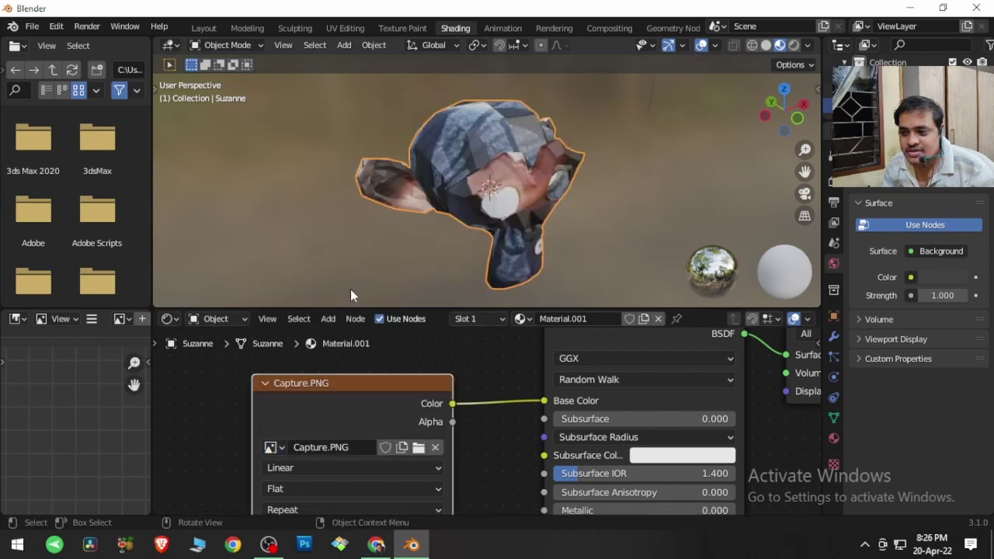
middle_click_drag(483, 205, 445, 222)
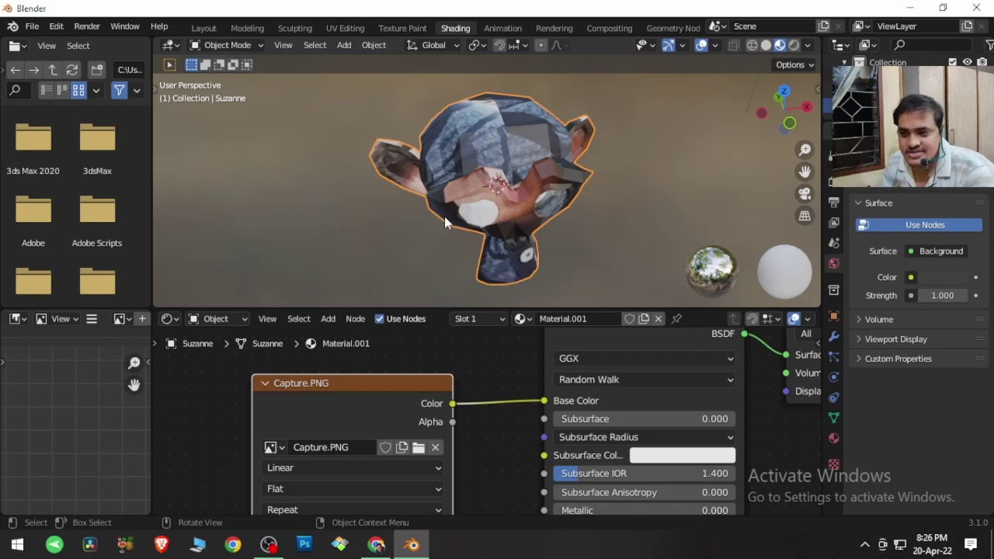
Step: Switch to the UV Editing workspace and set the 3D viewport to Material Preview shading
left_click(335, 28)
middle_click_drag(309, 276, 314, 260)
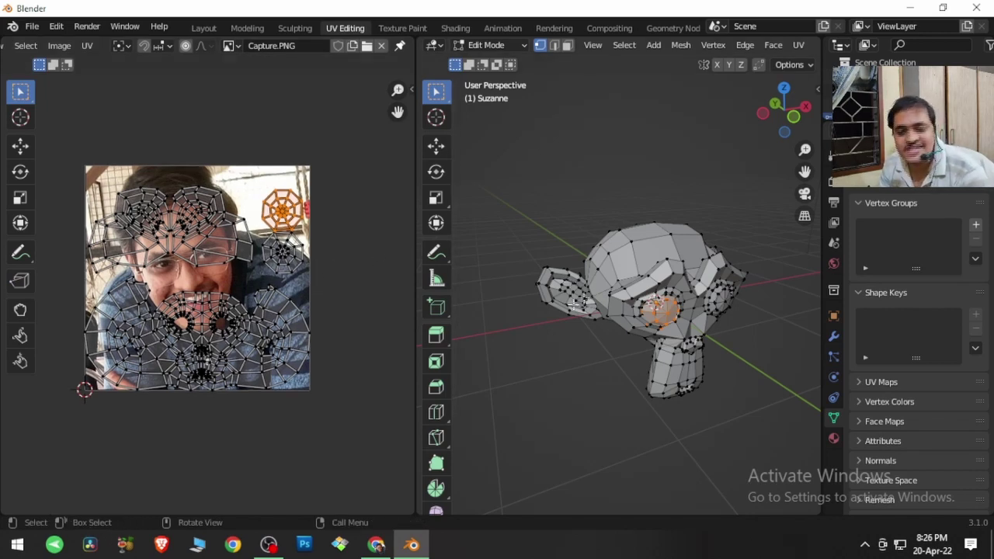
scroll(625, 48, "down", 6)
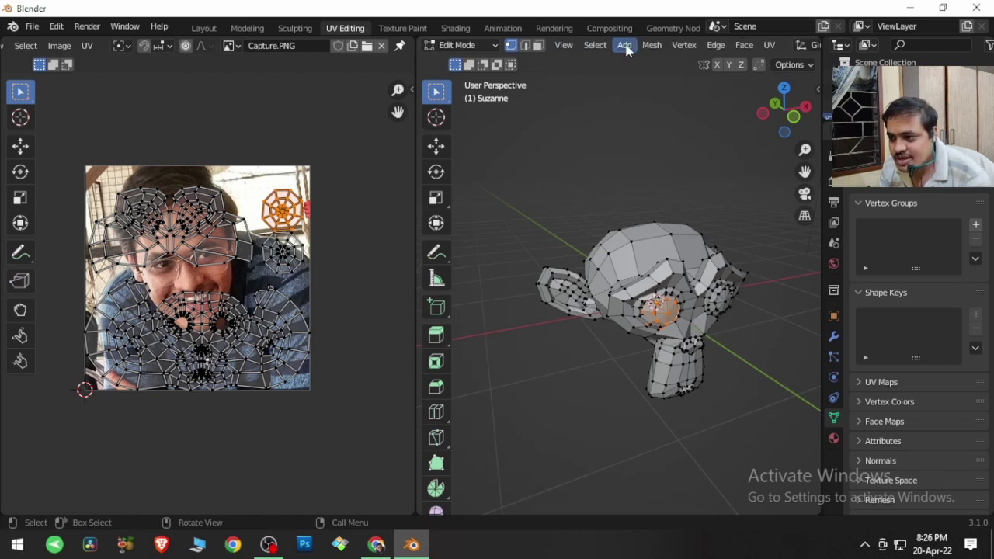
scroll(626, 48, "down", 8)
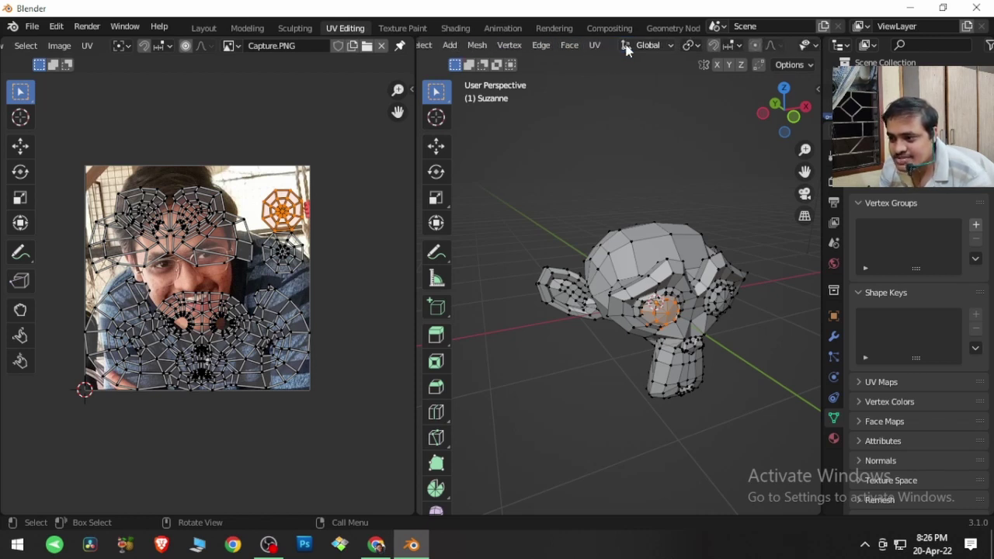
scroll(625, 47, "down", 2)
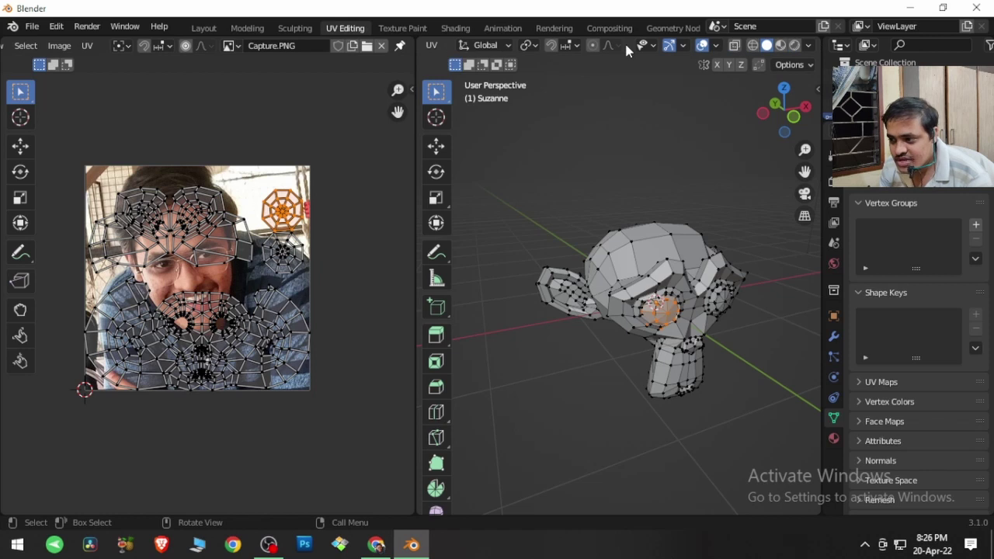
left_click(781, 46)
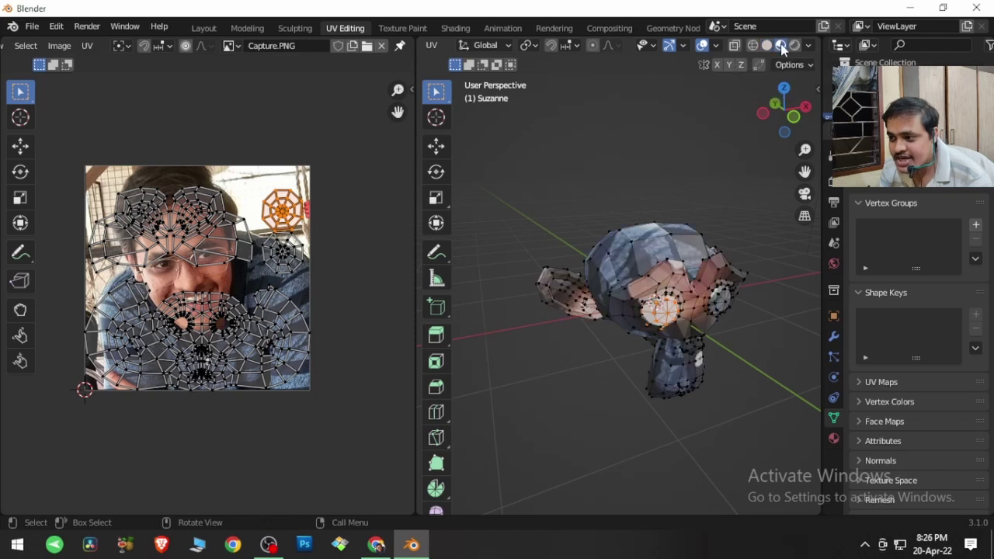
mouse_move(590, 394)
middle_mouse_down()
mouse_move(557, 346)
mouse_move(663, 362)
mouse_move(597, 386)
mouse_move(652, 350)
mouse_move(598, 335)
middle_mouse_up()
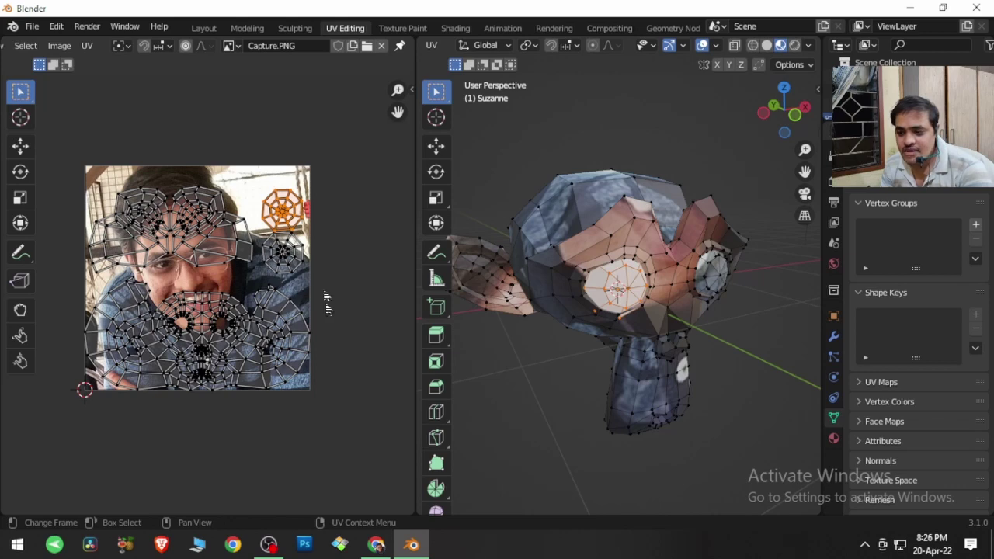
Step: Clear the UV selection and select the whole linked eye island near the image's upper-right corner
middle_click_drag(297, 243, 303, 230)
middle_click_drag(309, 278, 330, 281)
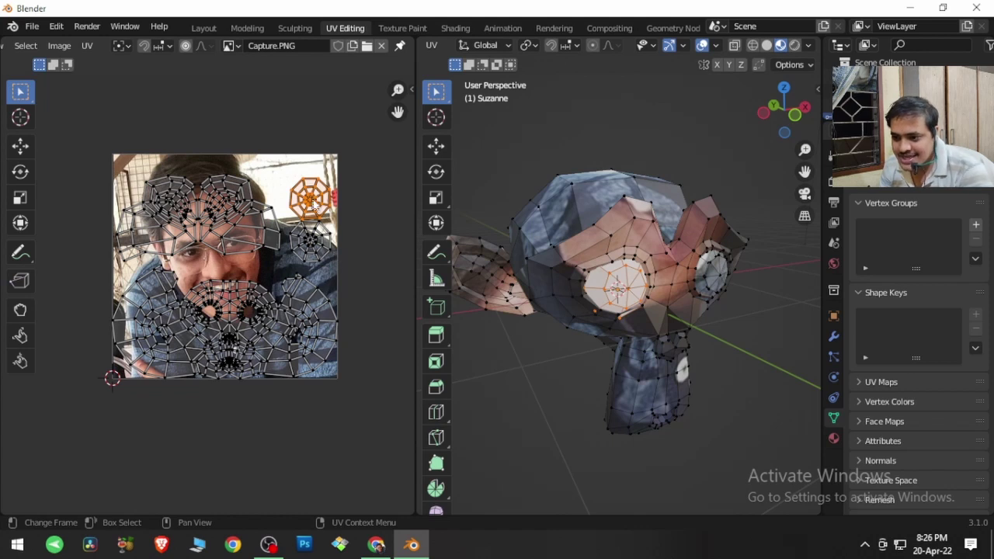
key("alt+a")
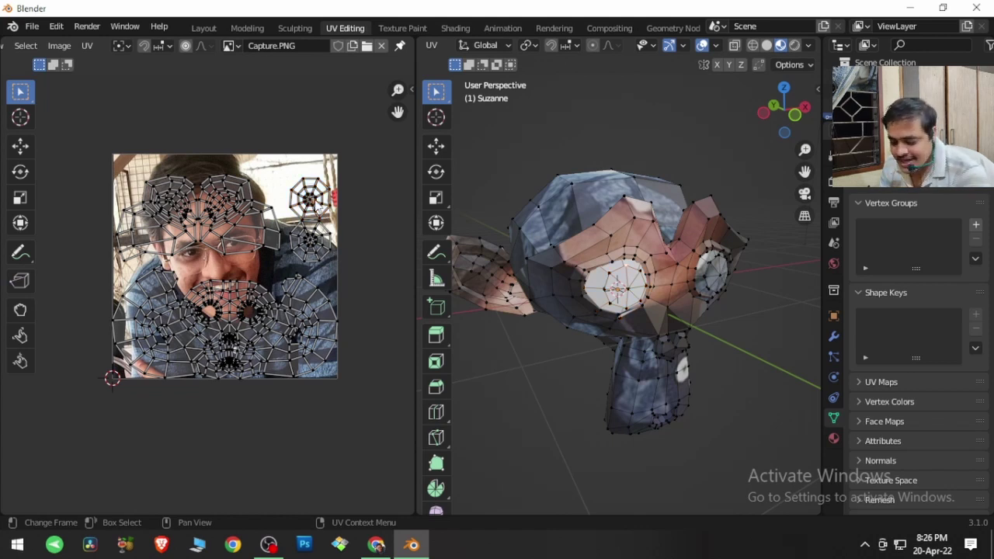
key("l")
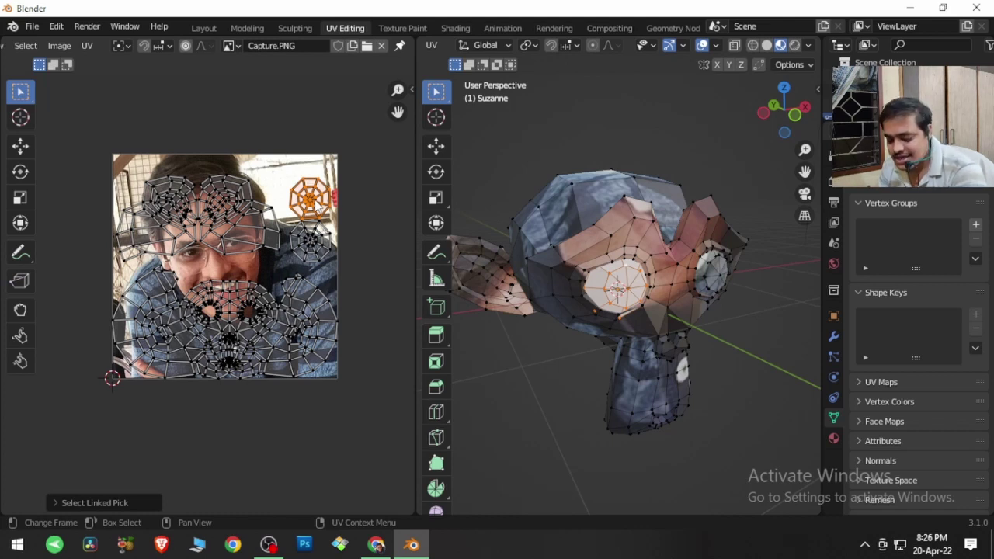
Step: Try moving, rotating and scaling the selected eye island, cancelling each transform
key("g")
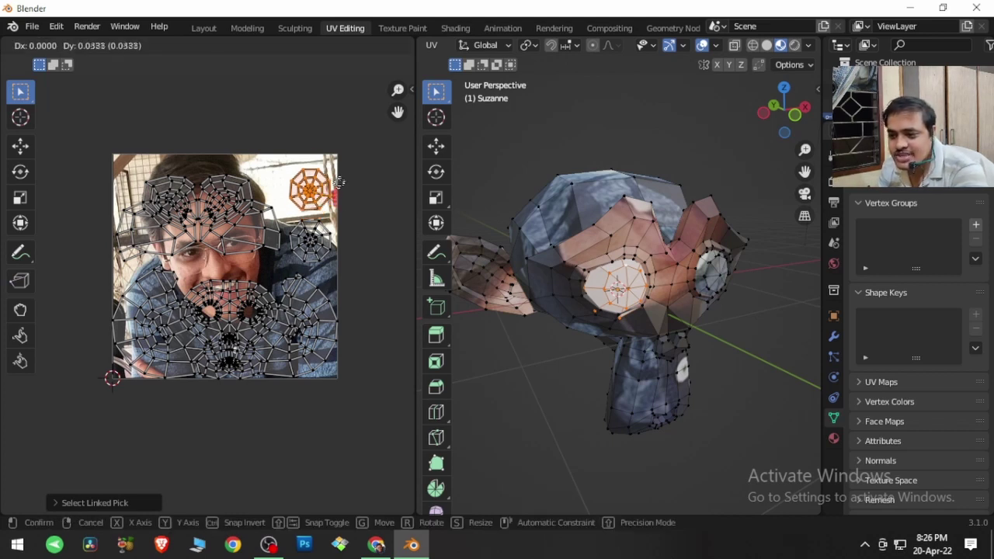
key("Escape")
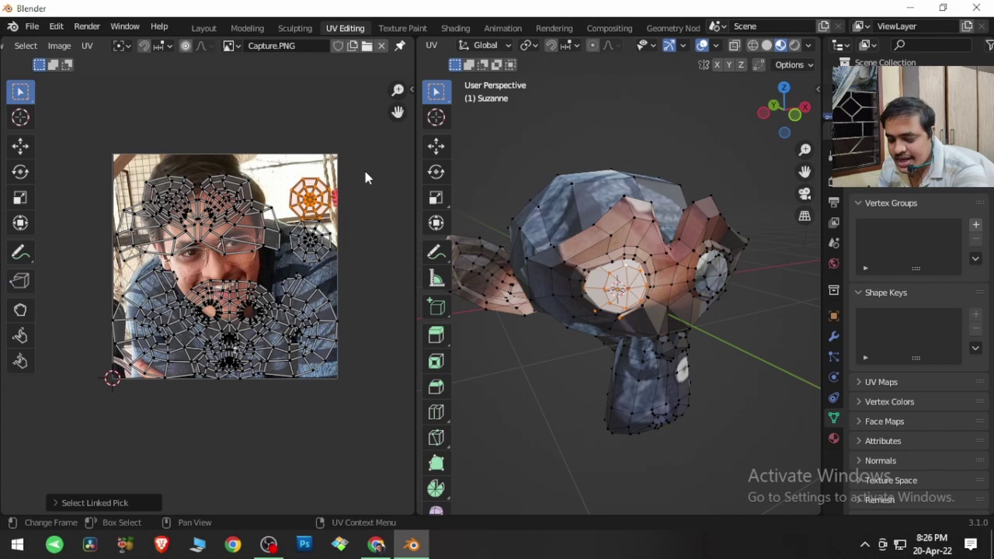
key("r")
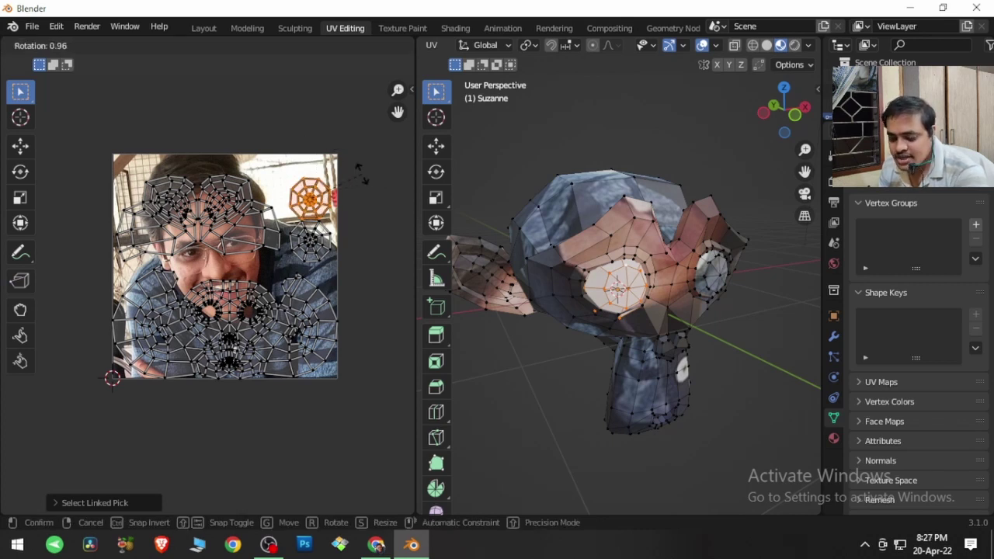
key("Escape")
key("s")
key("Escape")
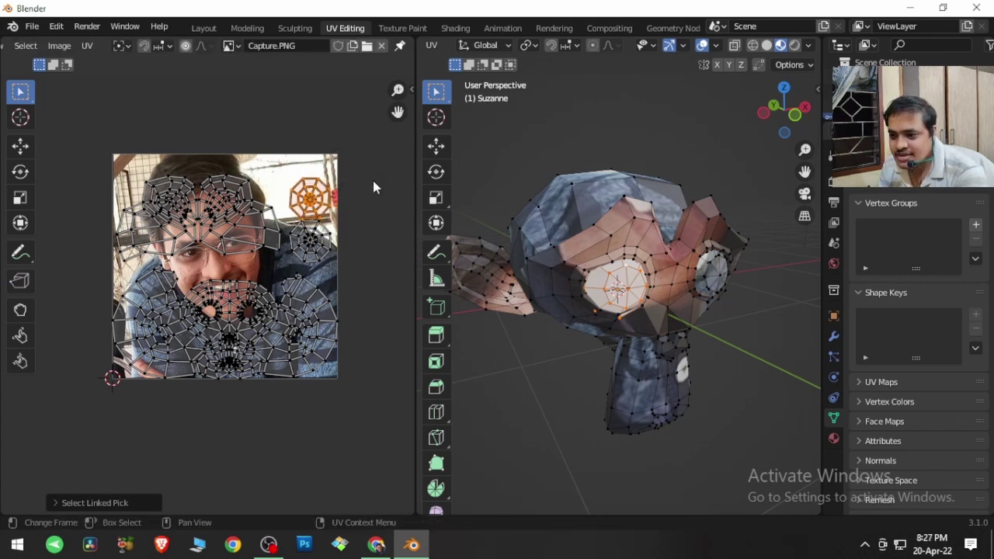
Step: Move the eye's UV island over the face in the image and scale it up about 12.5 times
key("g")
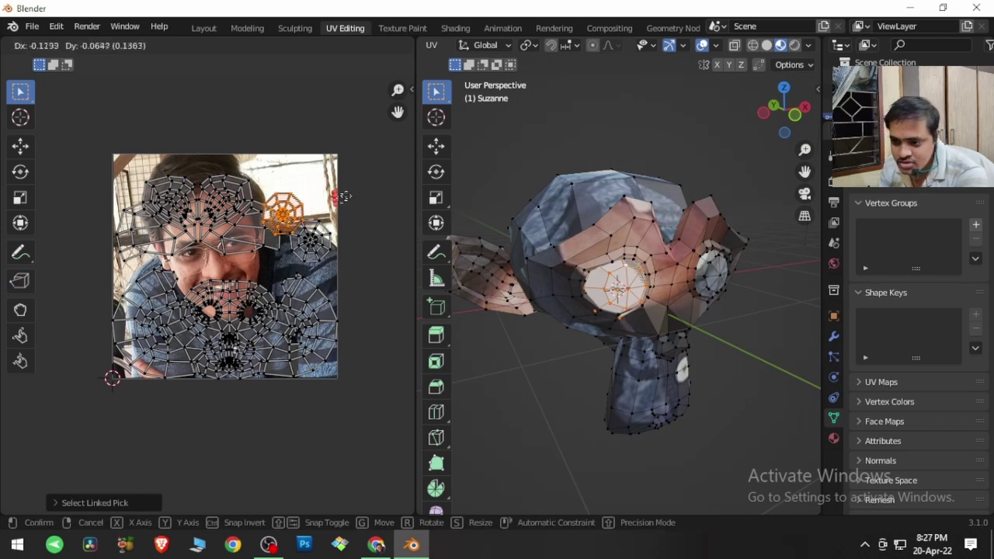
left_click(282, 226)
key("s")
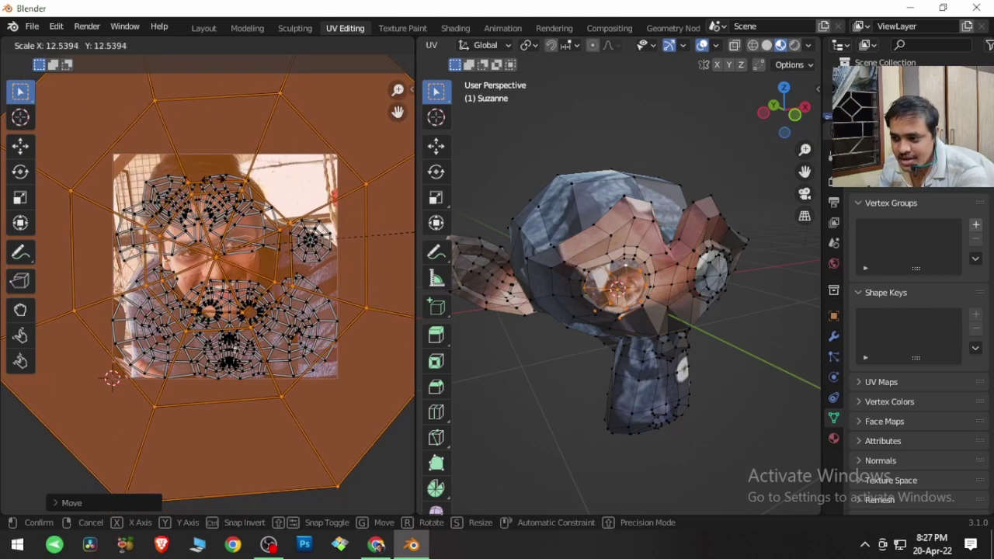
left_click(631, 365)
middle_click_drag(644, 323, 616, 313)
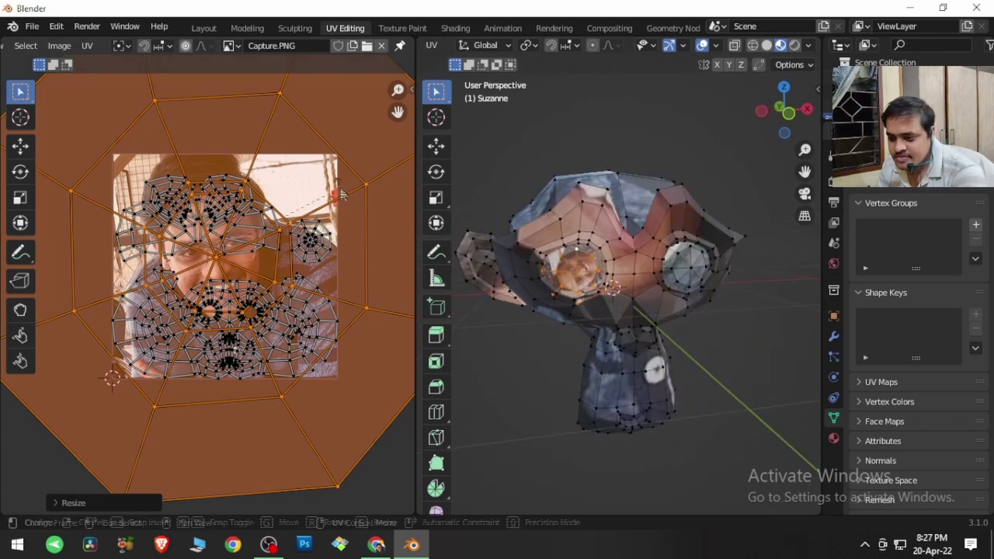
Step: Rotate the eye's UV island until the face appears upright in the eye, and move it to centre the face there
key("r")
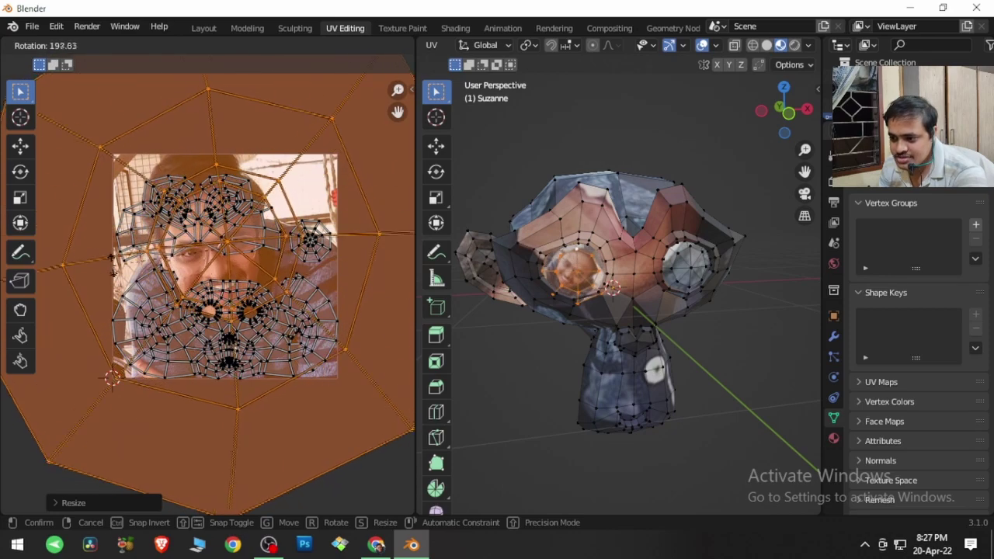
left_click(95, 177)
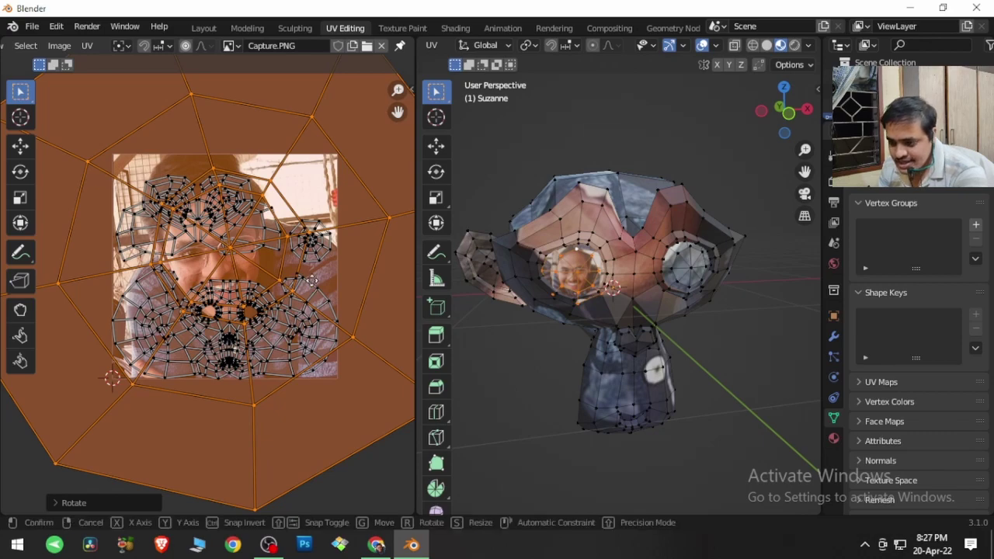
key("g")
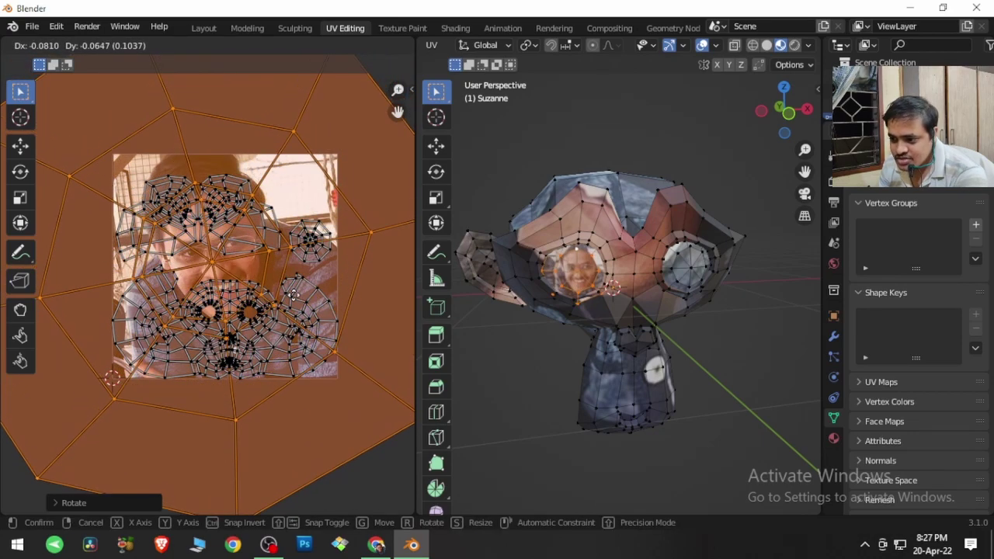
left_click(299, 307)
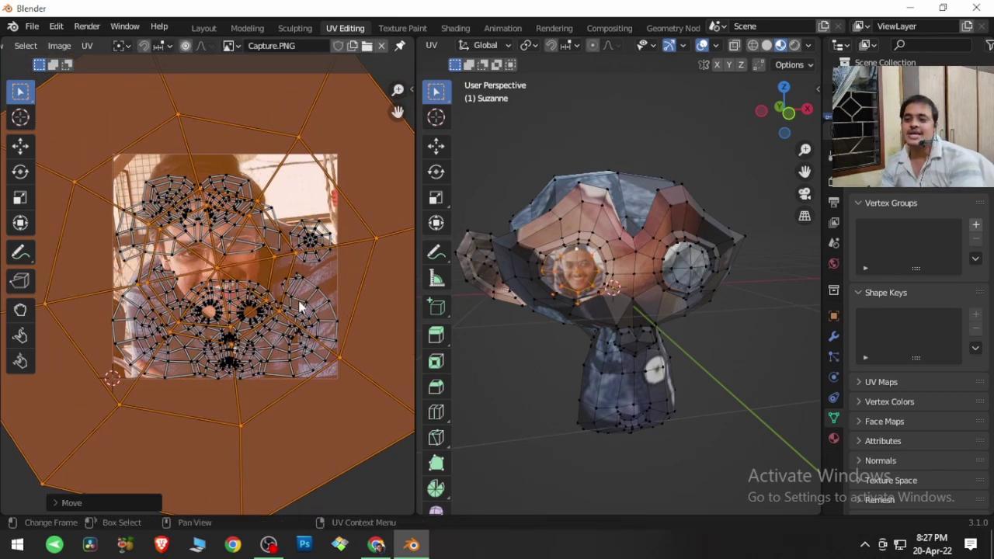
scroll(299, 307, "down", 2)
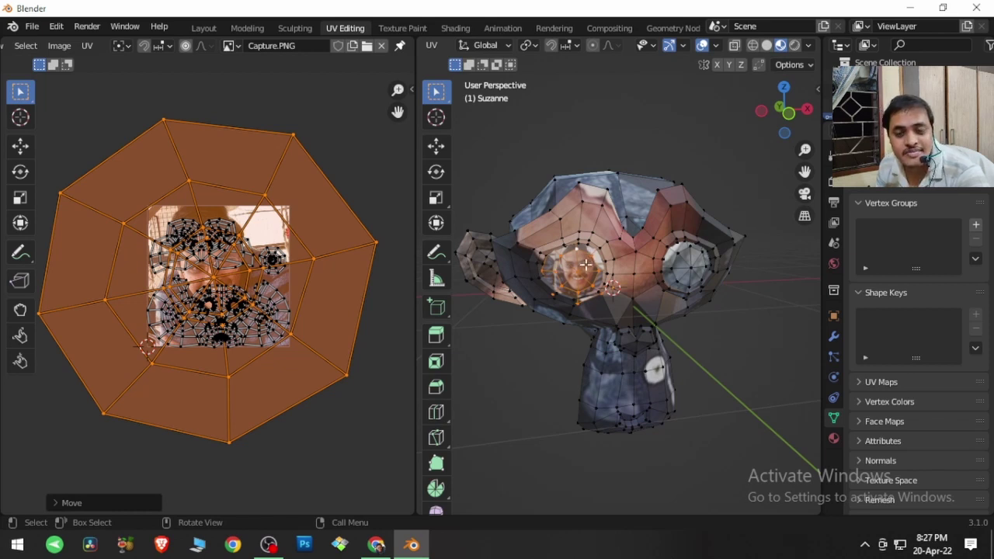
Step: Turn off Update Automatically for the UV editor and try moving the eye island, cancelling the move
scroll(76, 51, "up", 5)
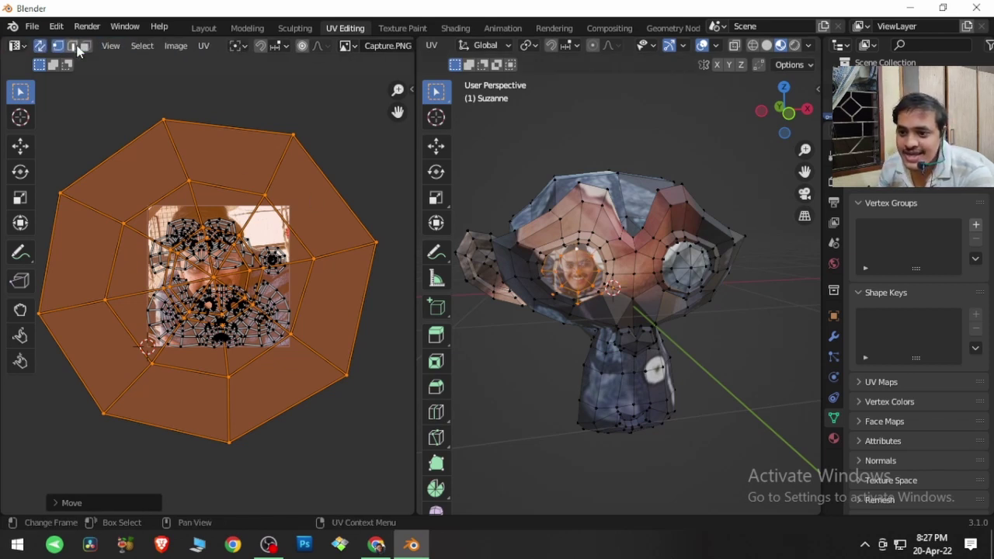
left_click(110, 47)
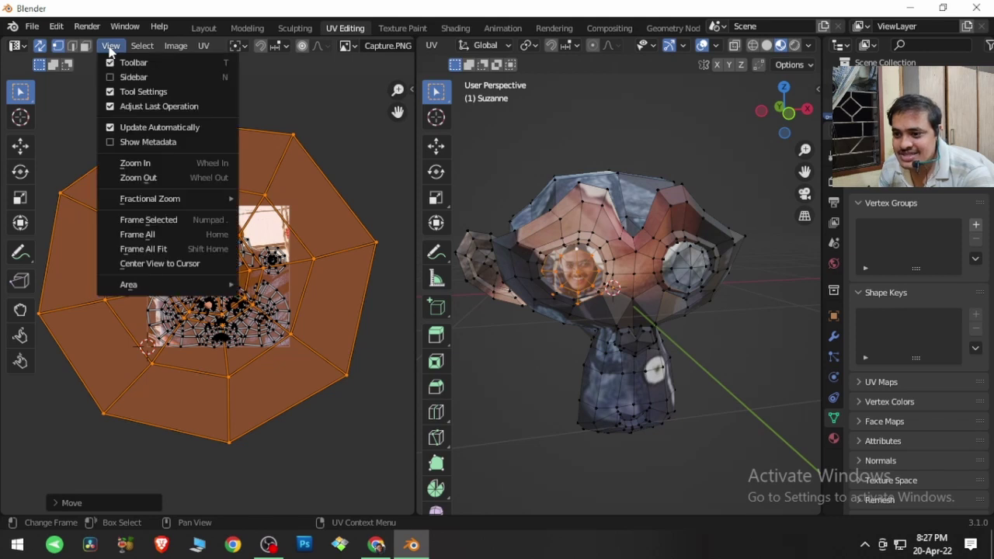
left_click(141, 133)
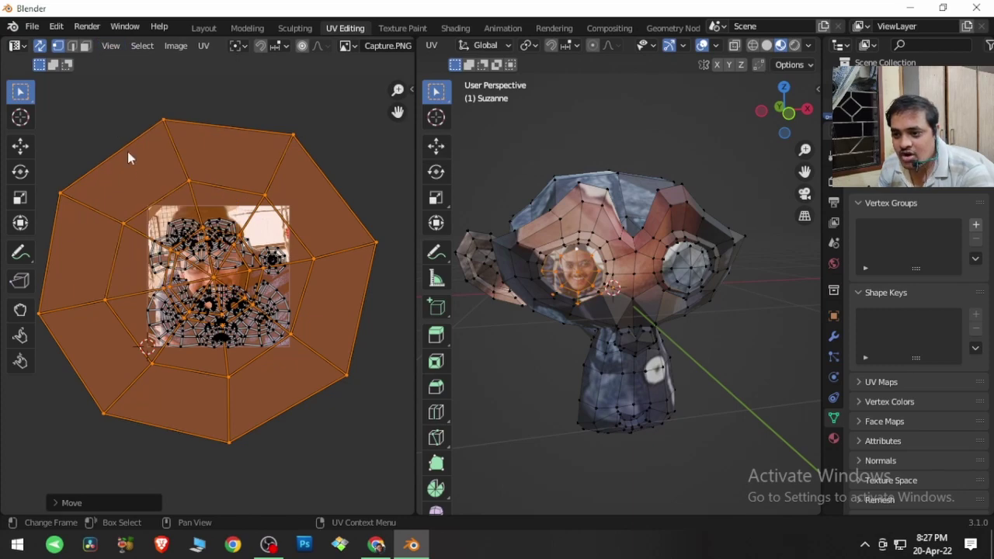
key("g")
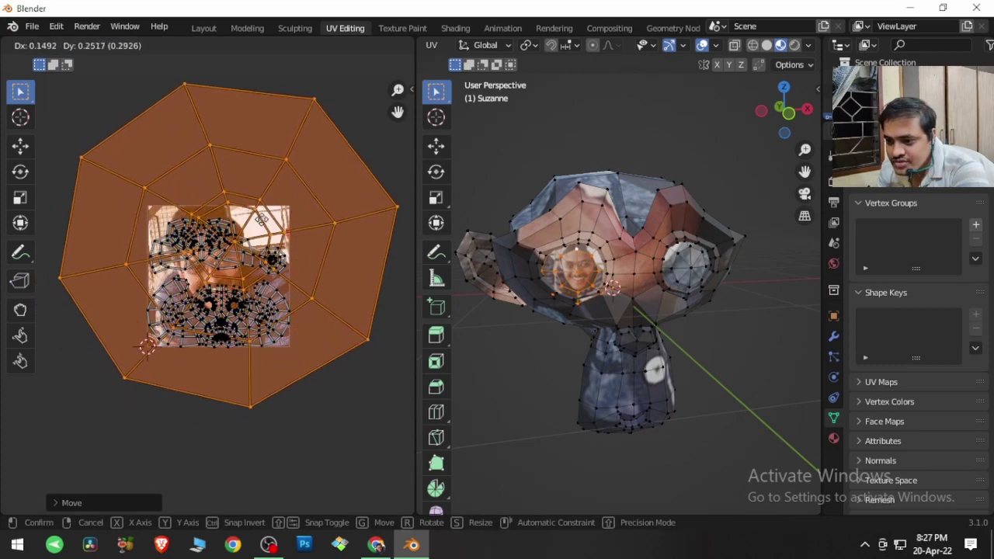
key("Escape")
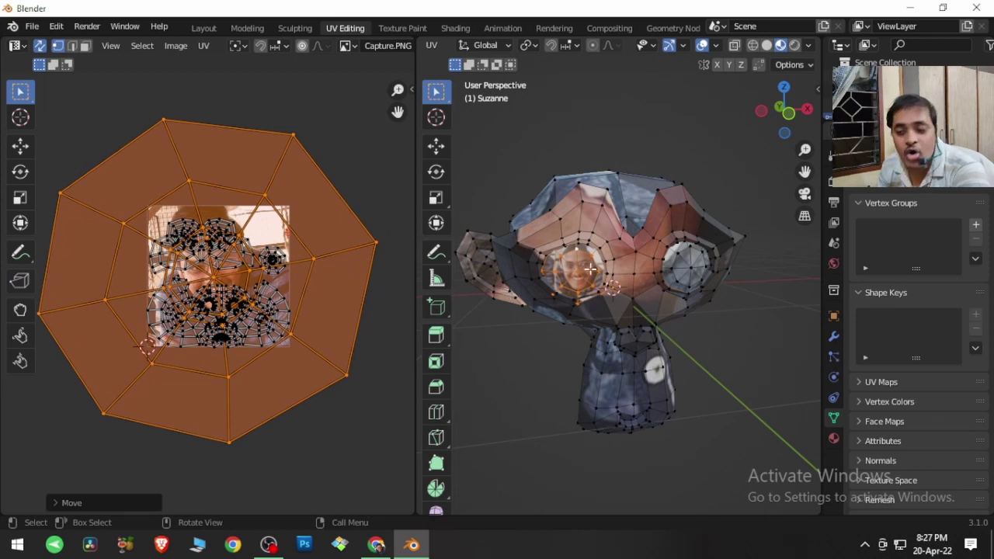
Step: Turn Update Automatically back on and try moving the eye island again, restoring its position
left_click(110, 47)
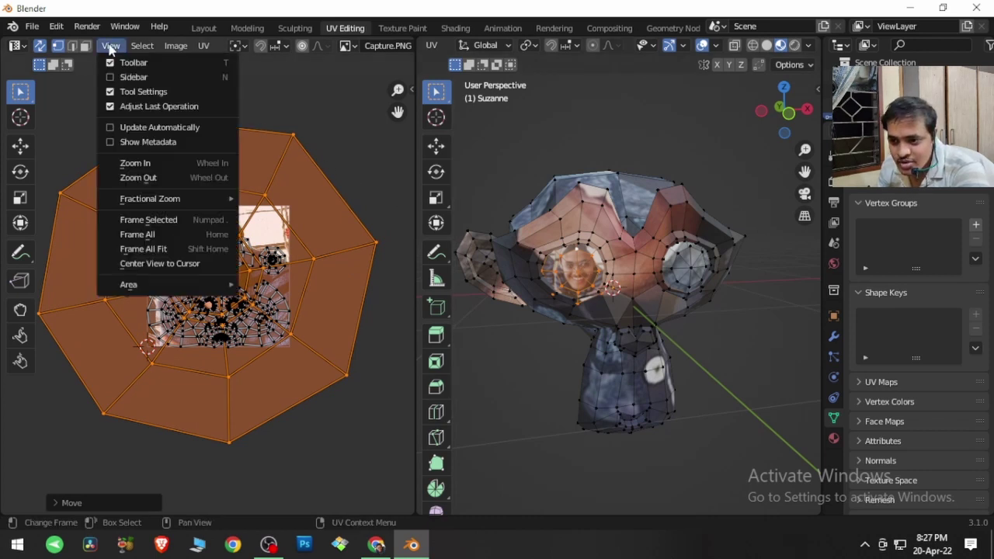
left_click(111, 128)
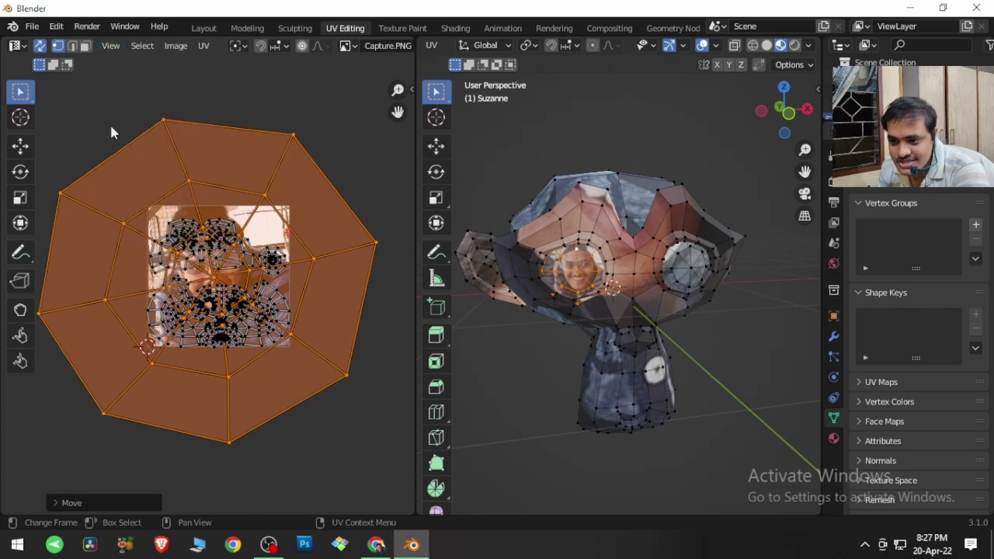
key("g")
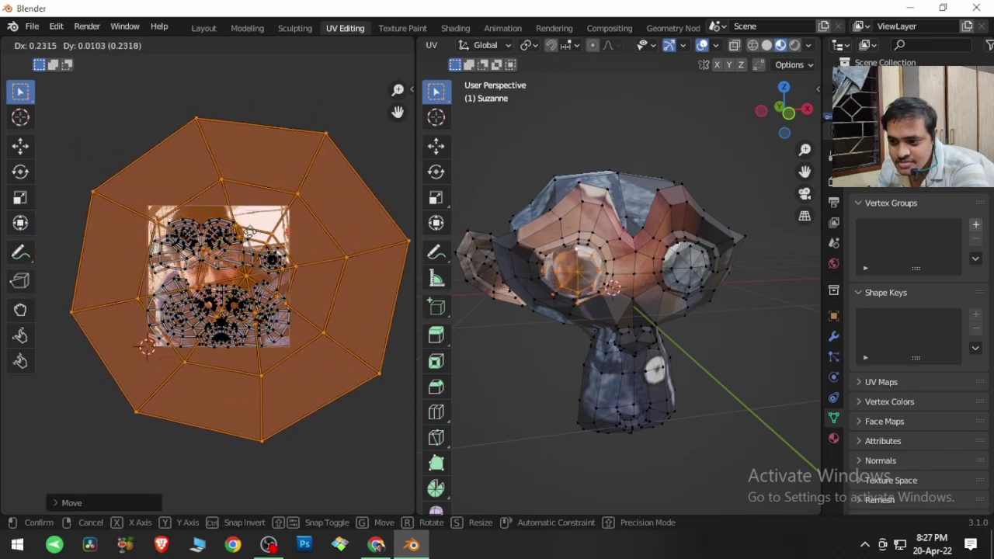
left_click(211, 217)
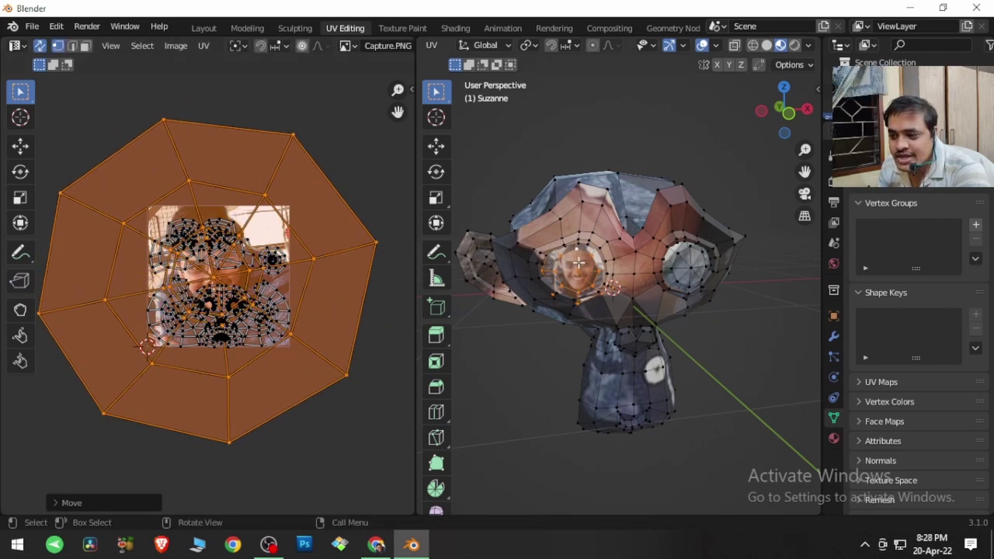
Step: Turn on Show Metadata for the UV editor and turn it off again
left_click(117, 47)
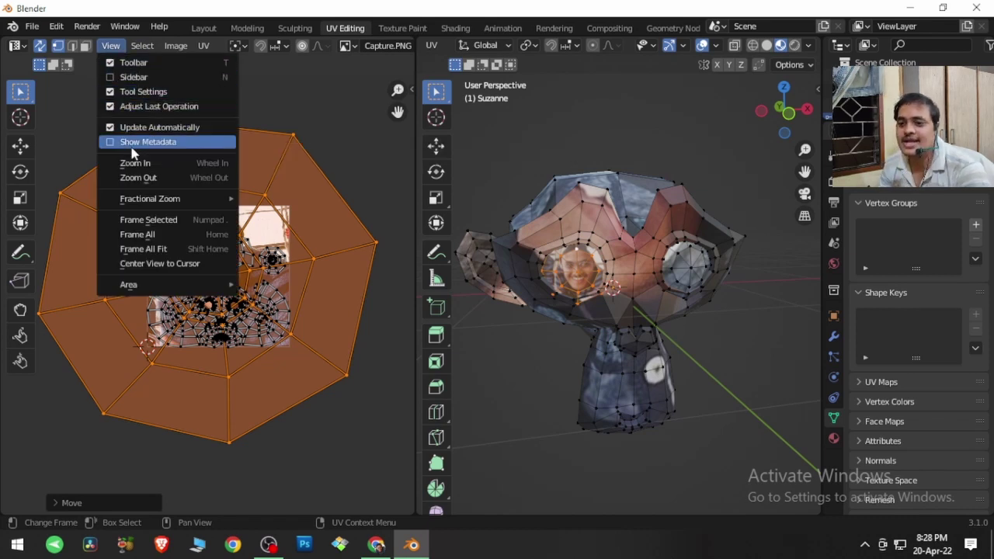
left_click(105, 145)
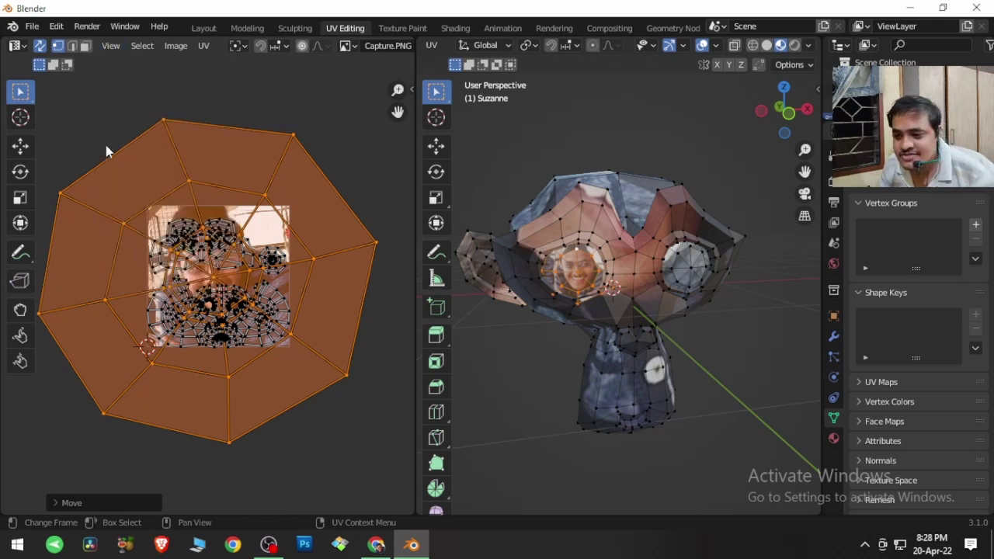
left_click(117, 48)
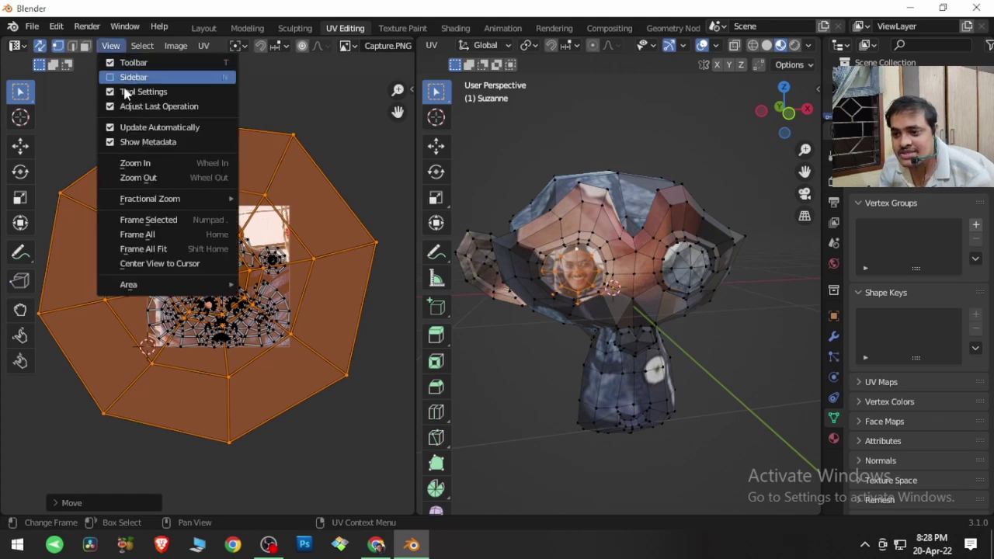
left_click(158, 145)
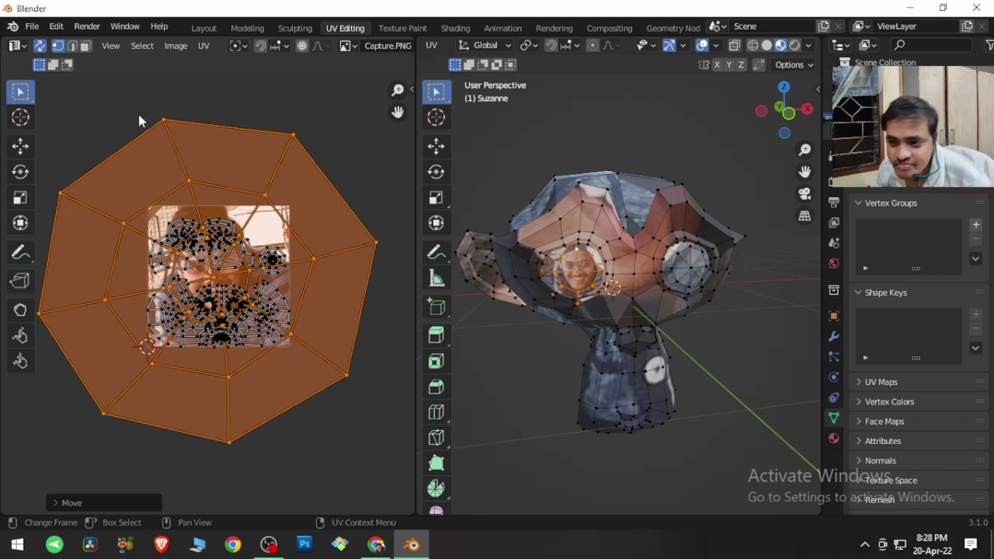
Step: Explore zooming in and out and panning across the UV layout around the enlarged eye island
left_click(113, 46)
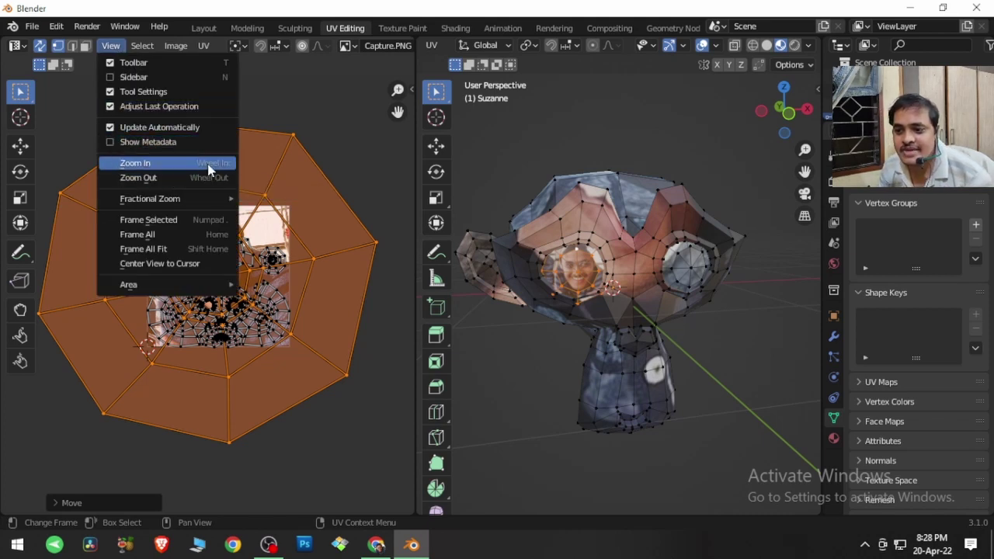
scroll(231, 297, "up", 1)
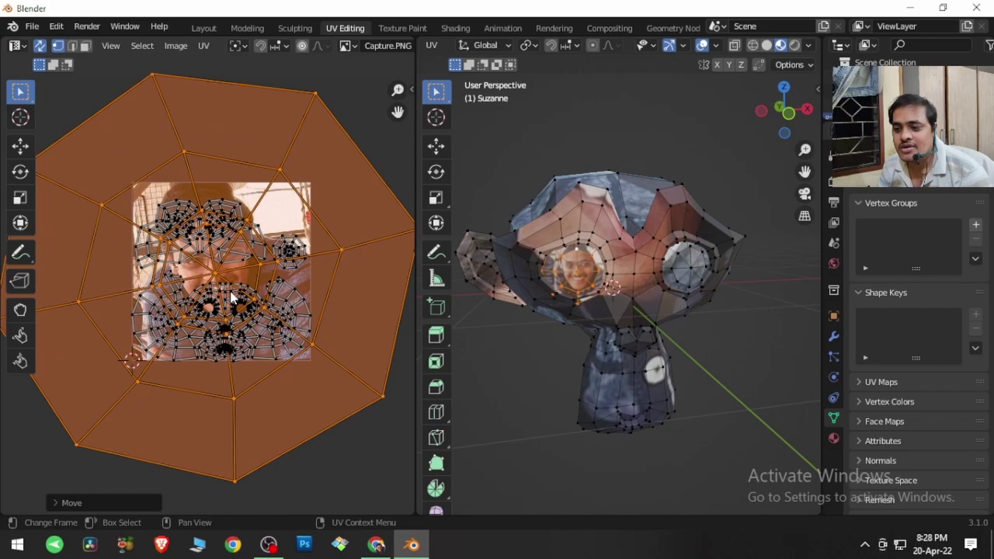
scroll(232, 296, "up", 5)
scroll(231, 296, "down", 3)
scroll(230, 291, "up", 2)
scroll(230, 291, "down", 6)
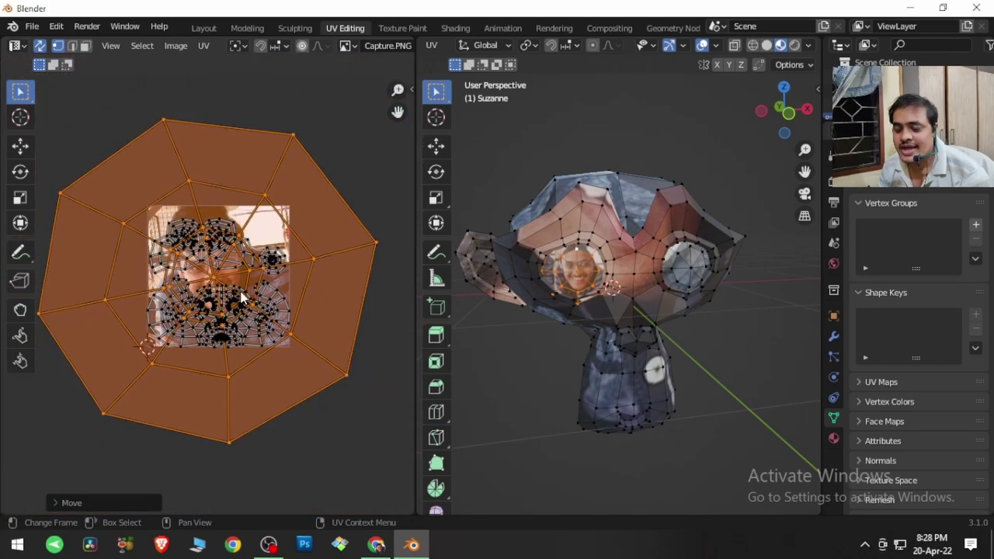
middle_click_drag(243, 297, 276, 326)
scroll(276, 327, "up", 2)
scroll(277, 326, "down", 3)
scroll(277, 326, "up", 2)
scroll(276, 326, "down", 1)
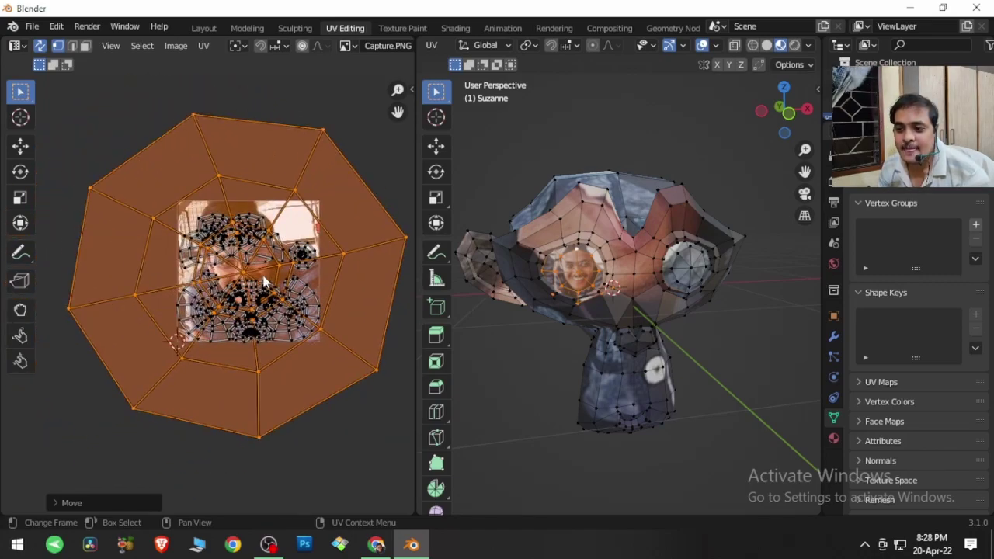
middle_click_drag(268, 285, 220, 284)
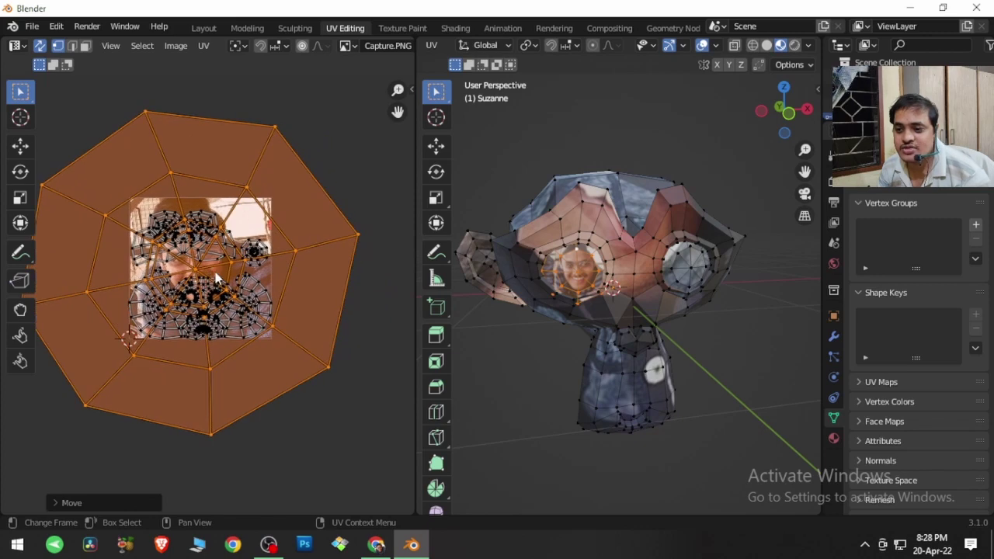
Step: View the UV layout at fractional zooms 1:4, 1:2, 1:1 and 2:1, and frame the selected eye island
left_click(107, 48)
mouse_move(150, 206)
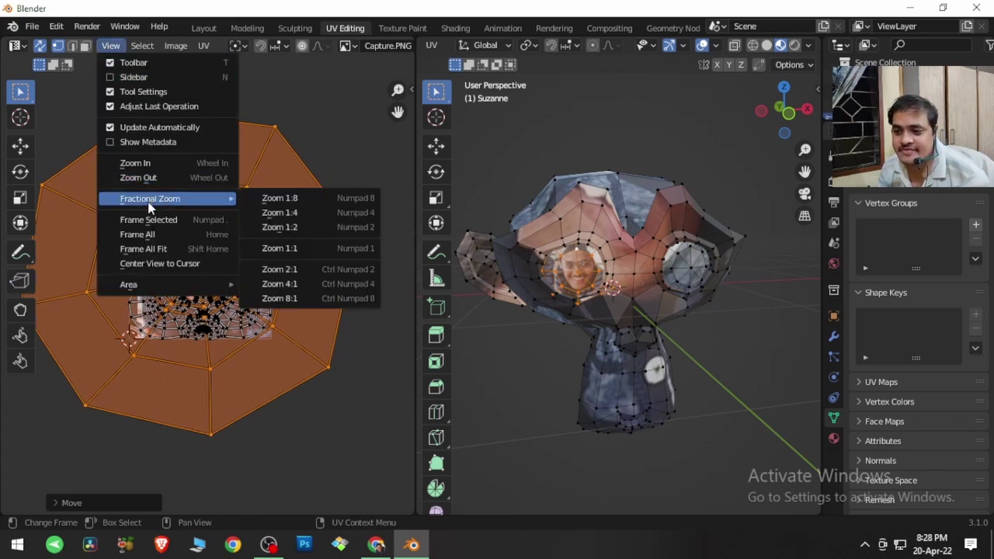
left_click(296, 217)
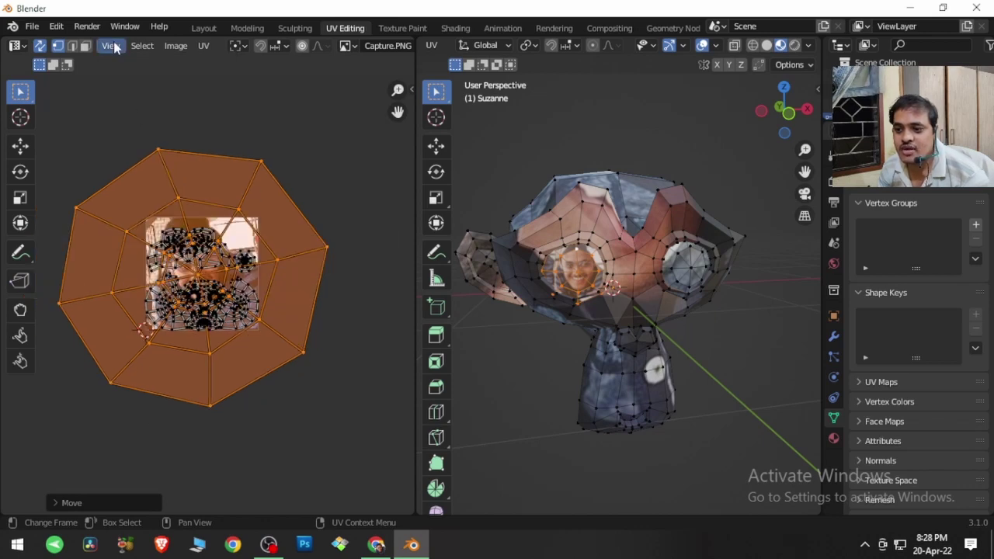
left_click(114, 48)
mouse_move(150, 200)
left_click(307, 225)
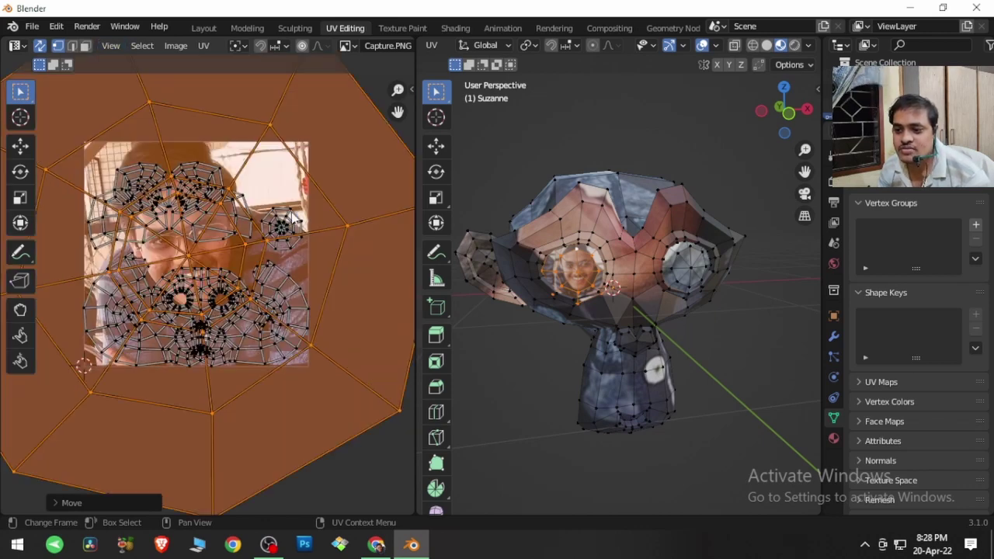
left_click(111, 46)
mouse_move(168, 202)
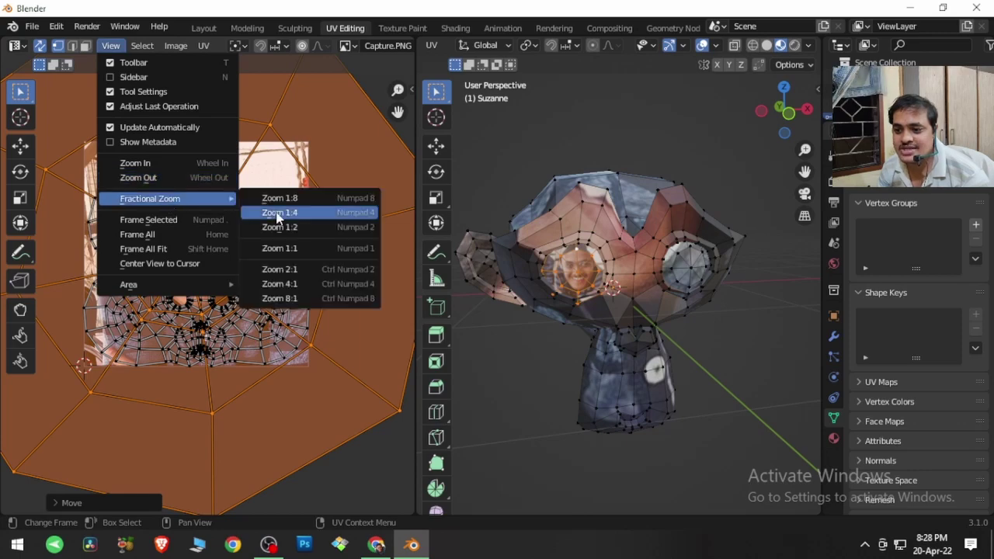
left_click(280, 249)
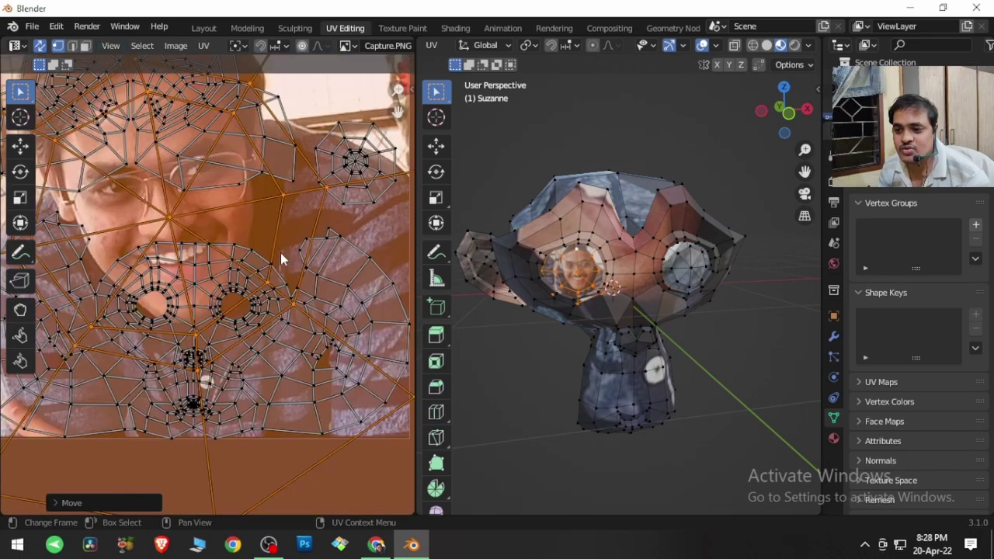
left_click(111, 46)
mouse_move(198, 200)
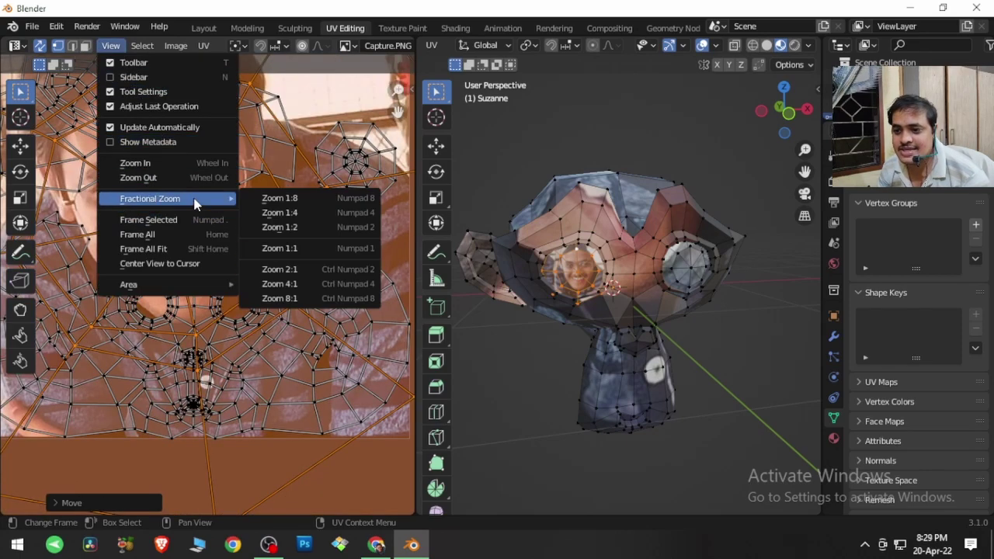
left_click(267, 269)
left_click(116, 47)
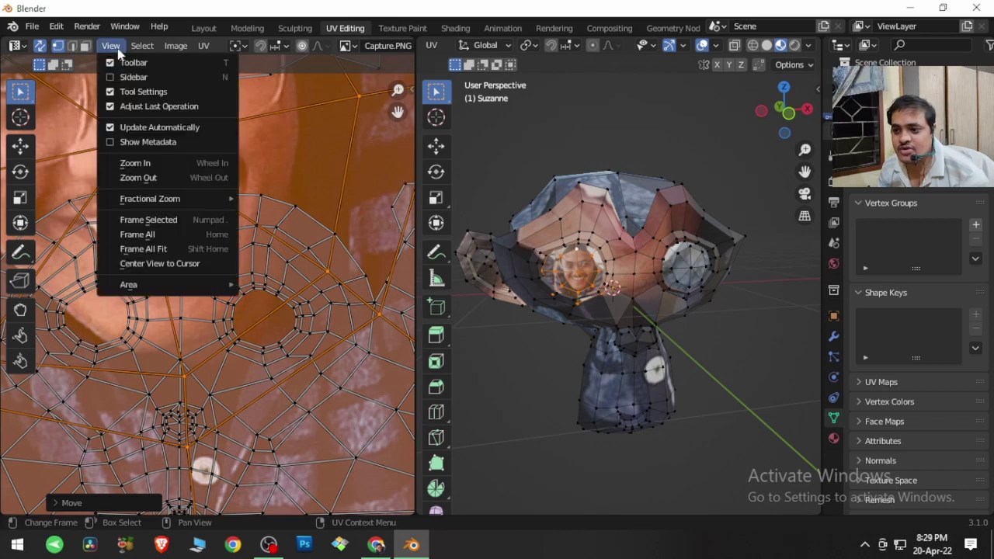
left_click(156, 221)
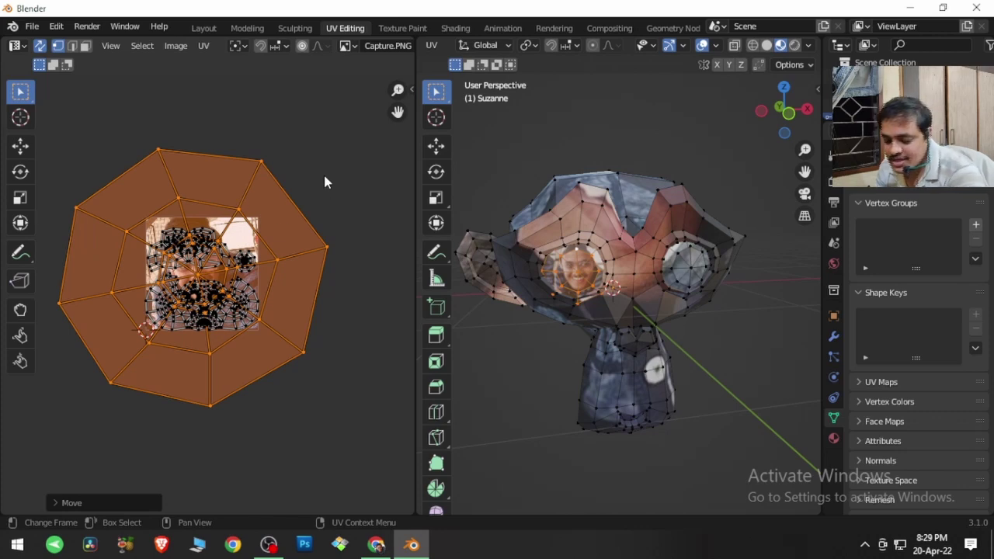
Step: Scale the eye's UV island down to about 0.107 and move it onto the bright area near the image's upper-right corner
key("s")
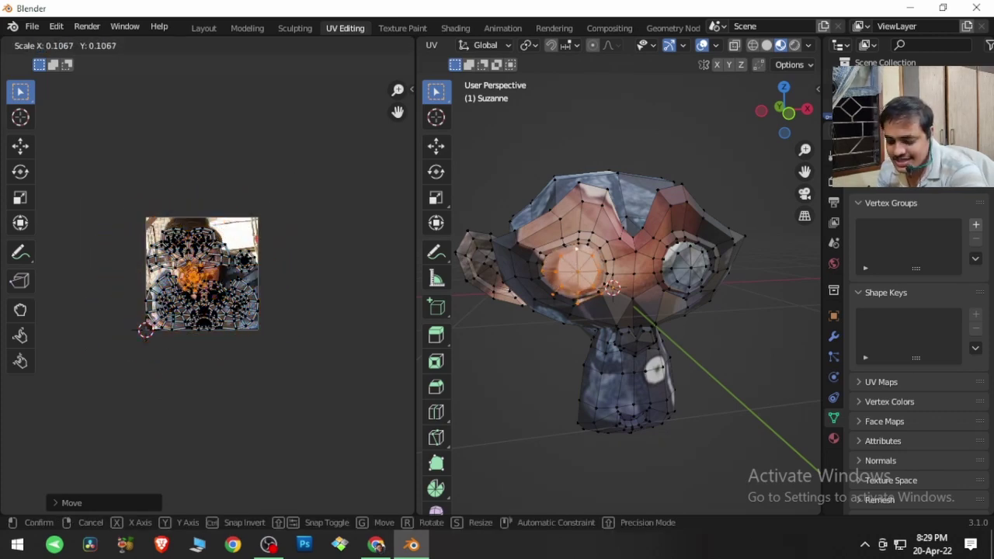
key("Return")
key("g")
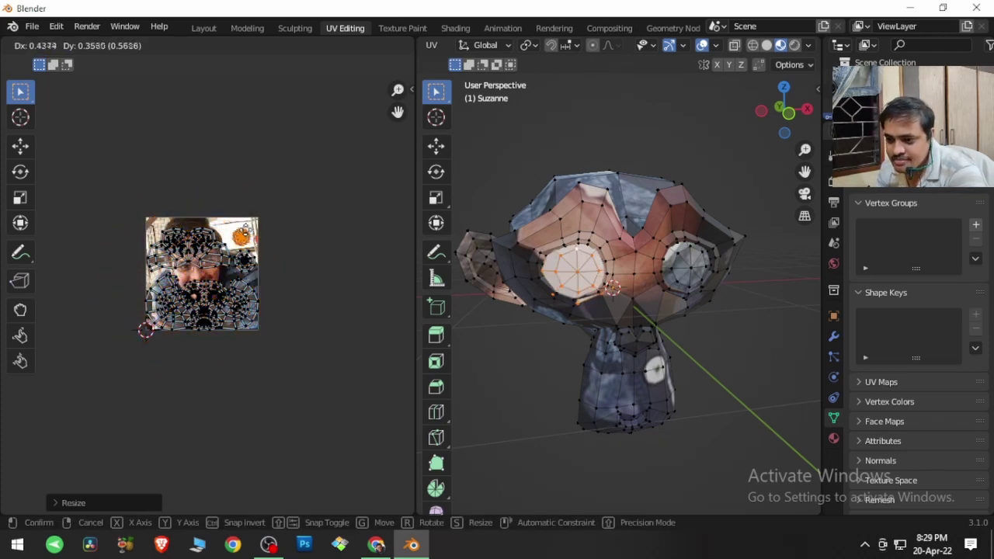
left_click(241, 233)
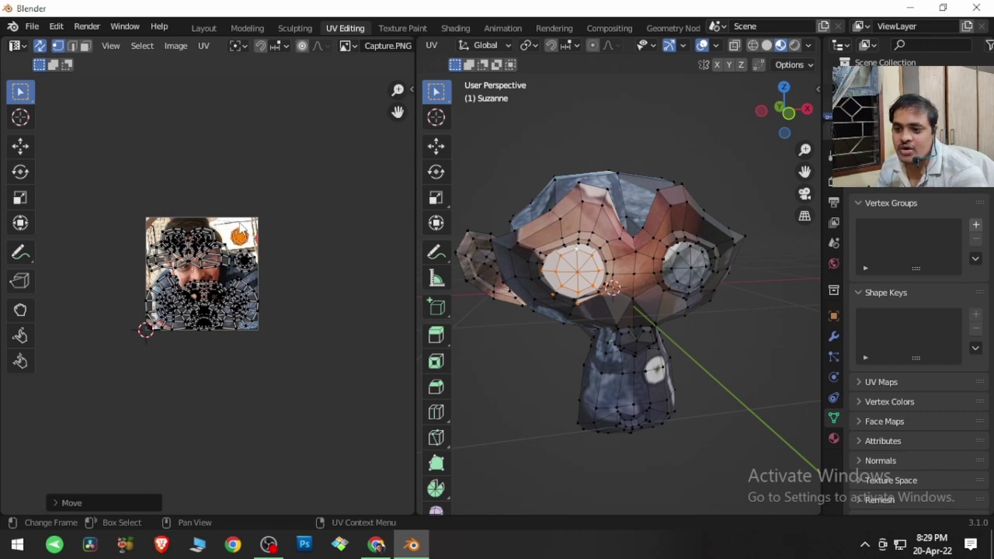
Step: Frame the selected eye island in the UV editor, zoom back out, and frame the entire UV layout with Frame All
left_click(111, 46)
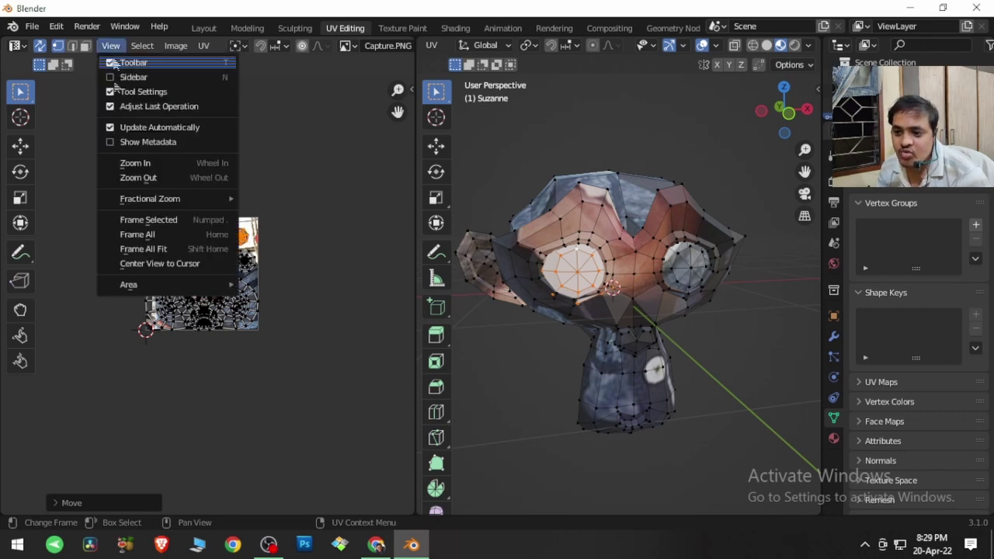
left_click(153, 222)
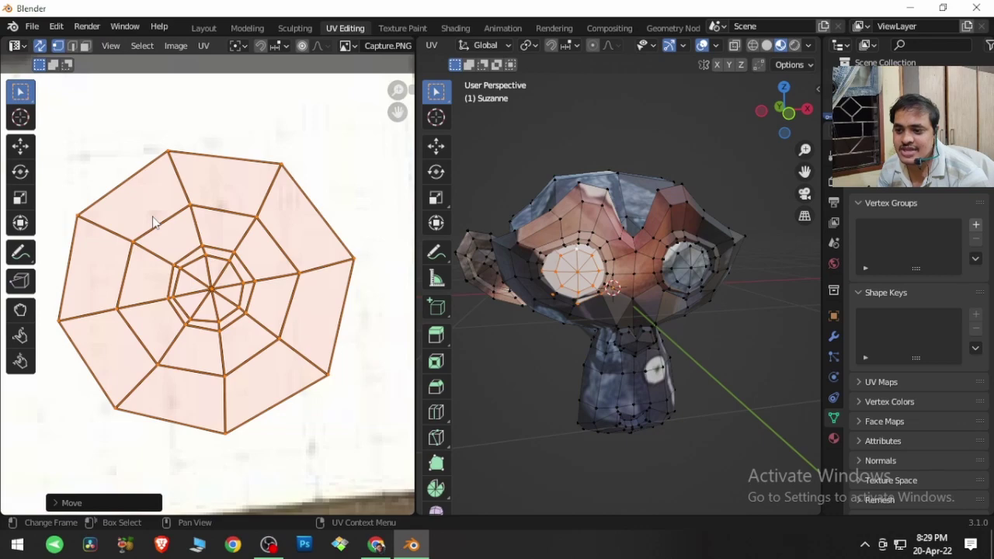
scroll(223, 217, "down", 5)
scroll(211, 299, "down", 2)
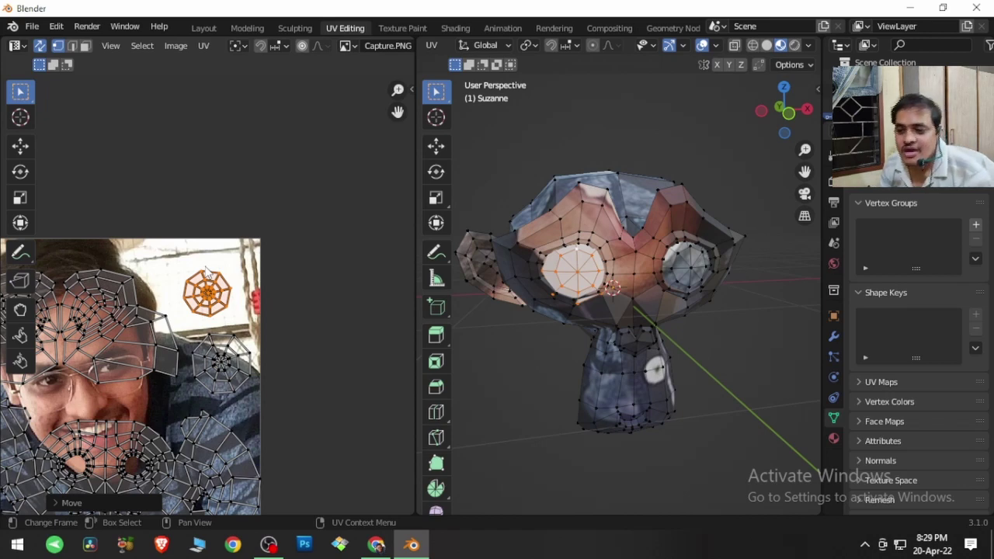
left_click(110, 47)
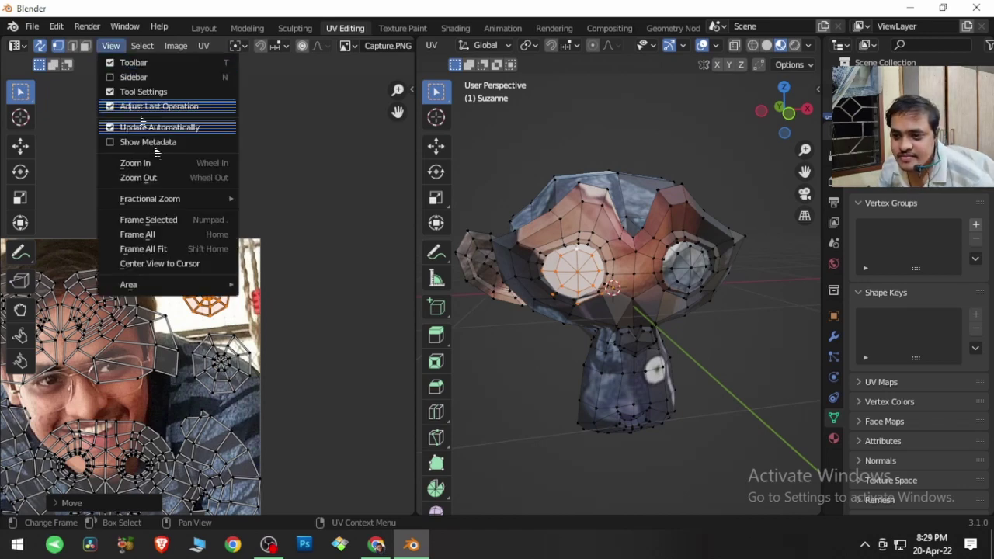
left_click(181, 237)
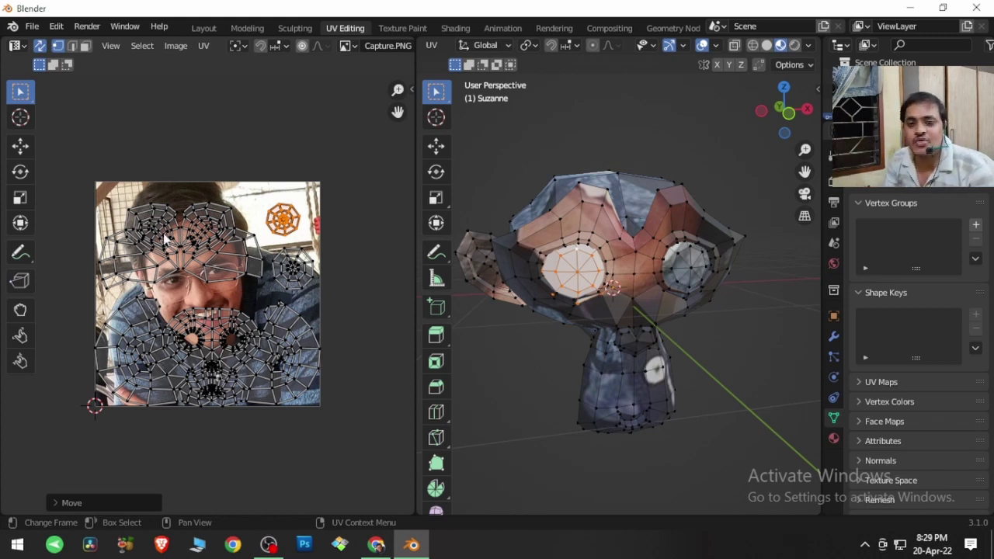
Step: Fit the image to the UV editor with Frame All Fit, both at its current width and with the editor widened, and narrow the editor again
left_click(111, 48)
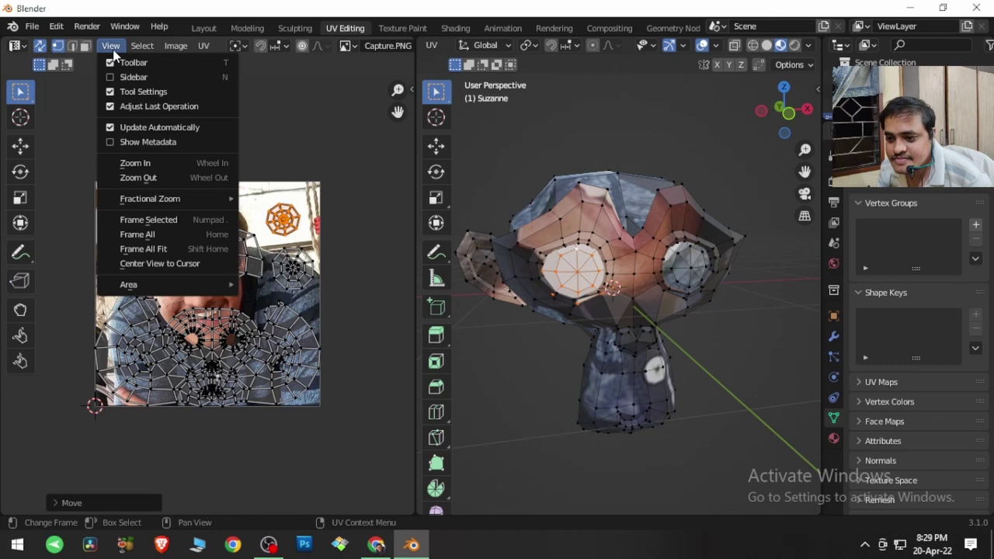
left_click(148, 249)
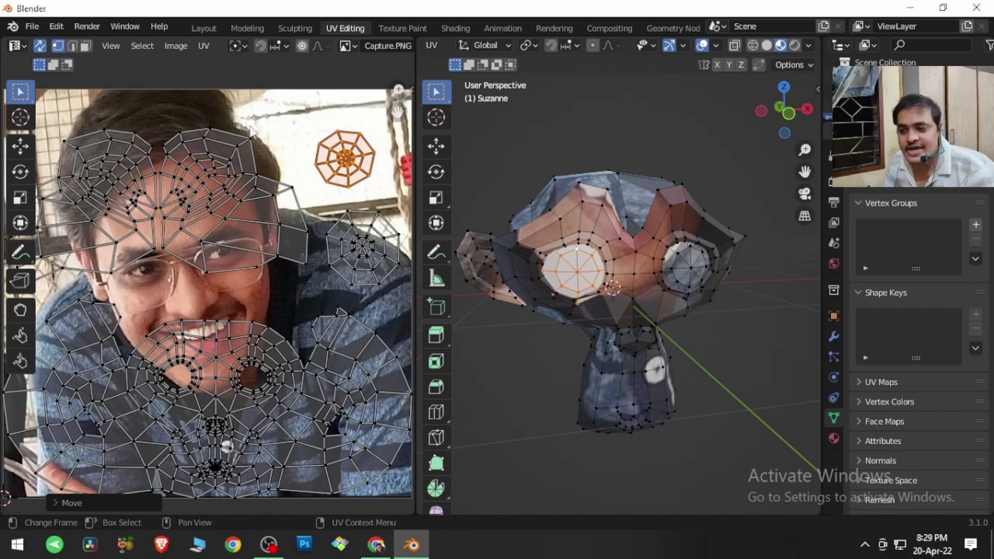
left_click_drag(417, 318, 699, 304)
left_click(120, 48)
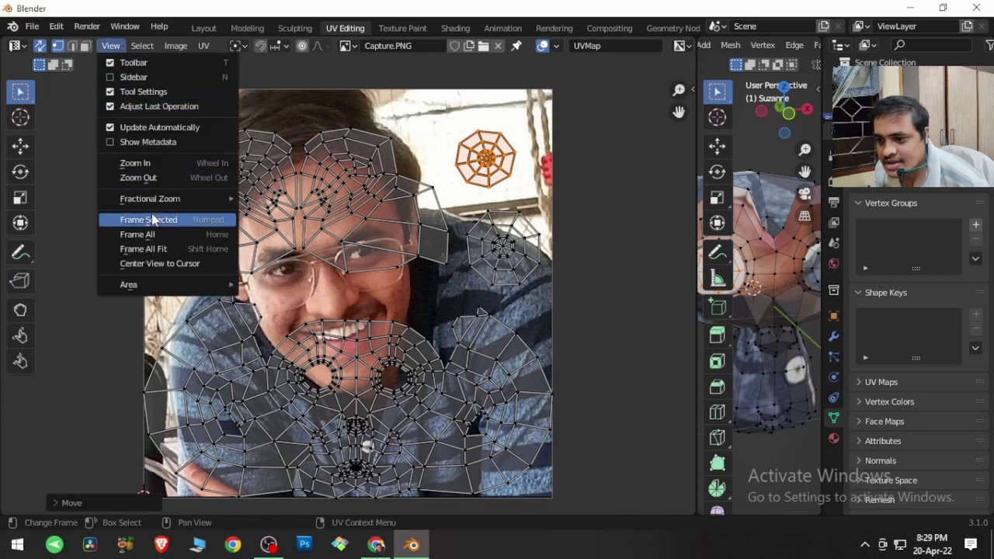
left_click(147, 249)
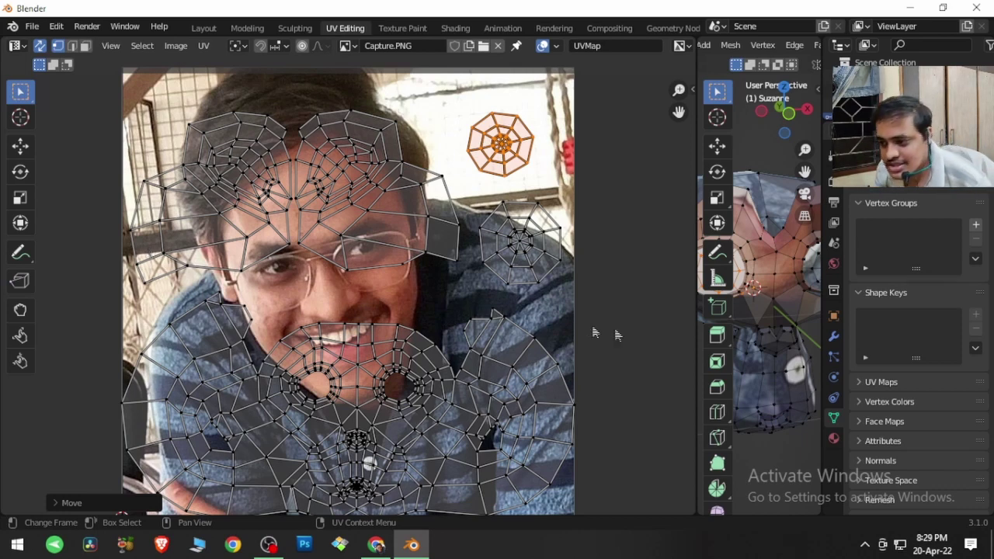
left_click_drag(694, 322, 444, 315)
Step: Center the UV view on the 2D cursor at the image's corner and look over the pivot point options
left_click(115, 47)
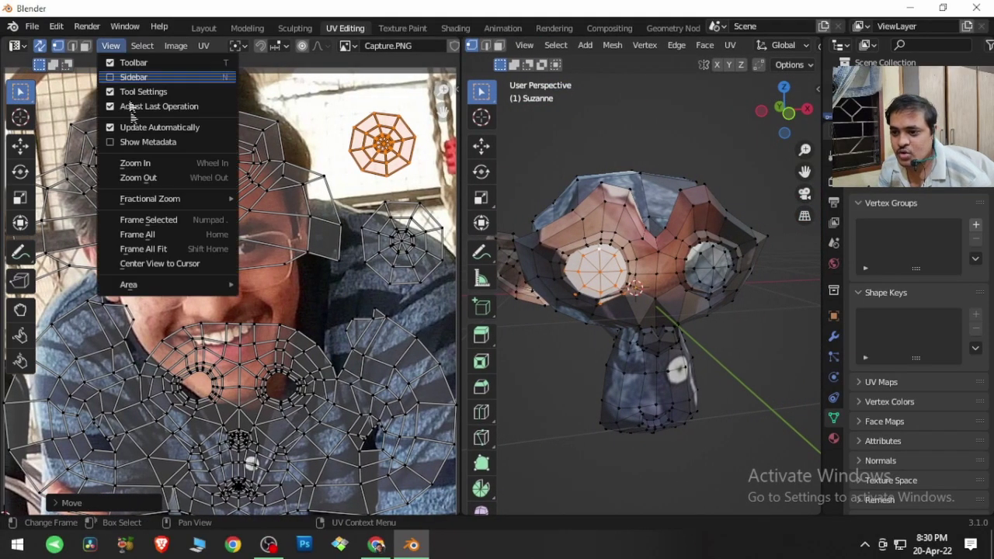
left_click(180, 264)
middle_click_drag(652, 326, 686, 296)
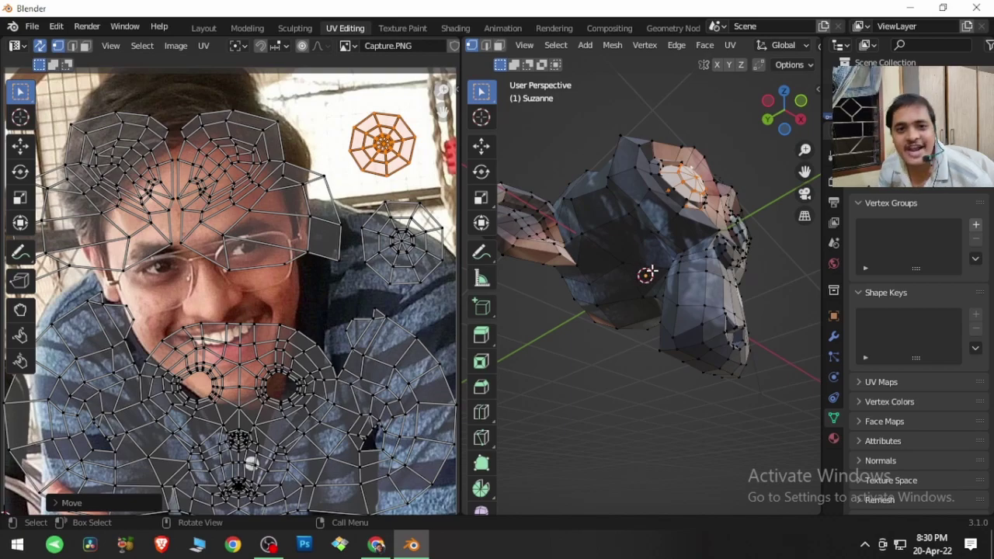
middle_click_drag(240, 412, 347, 309)
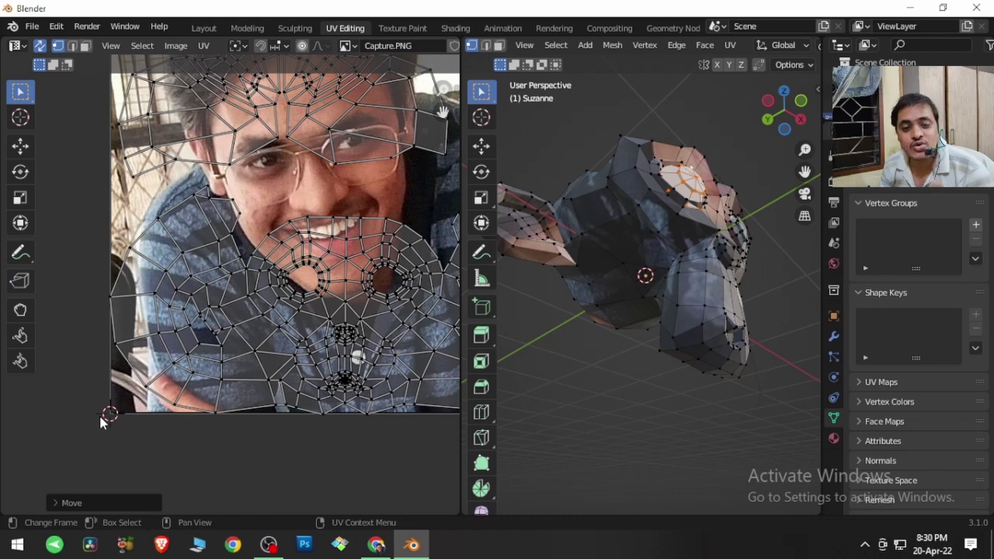
left_click(112, 46)
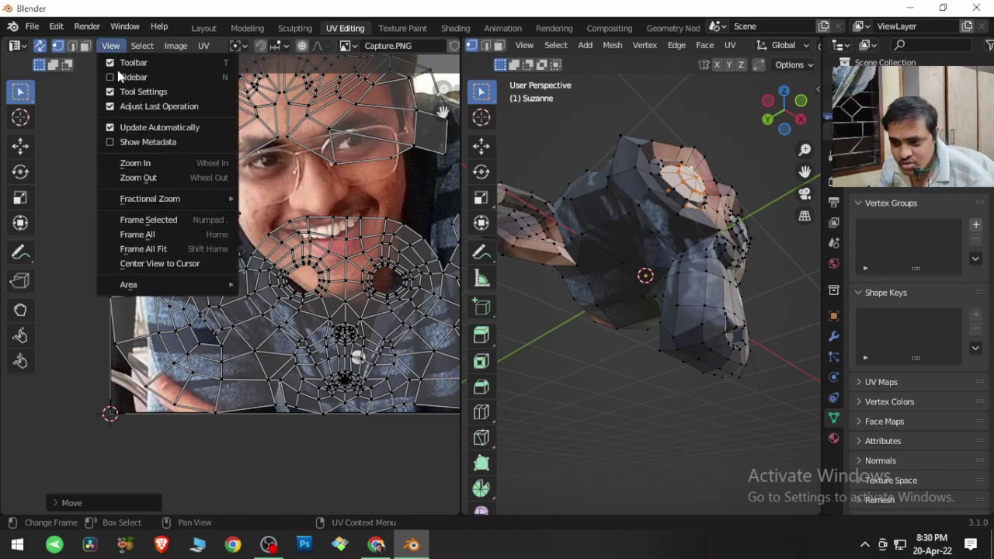
left_click(153, 264)
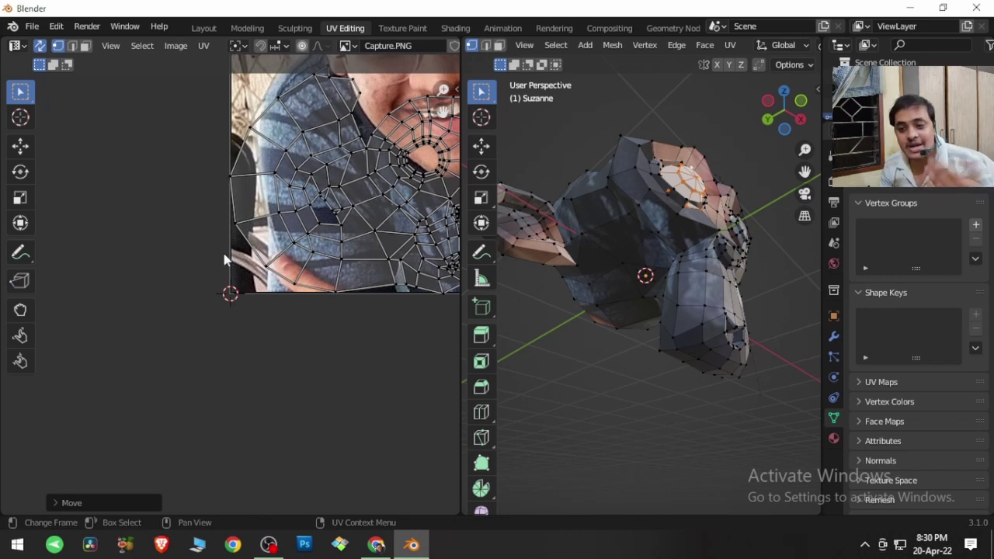
left_click(237, 46)
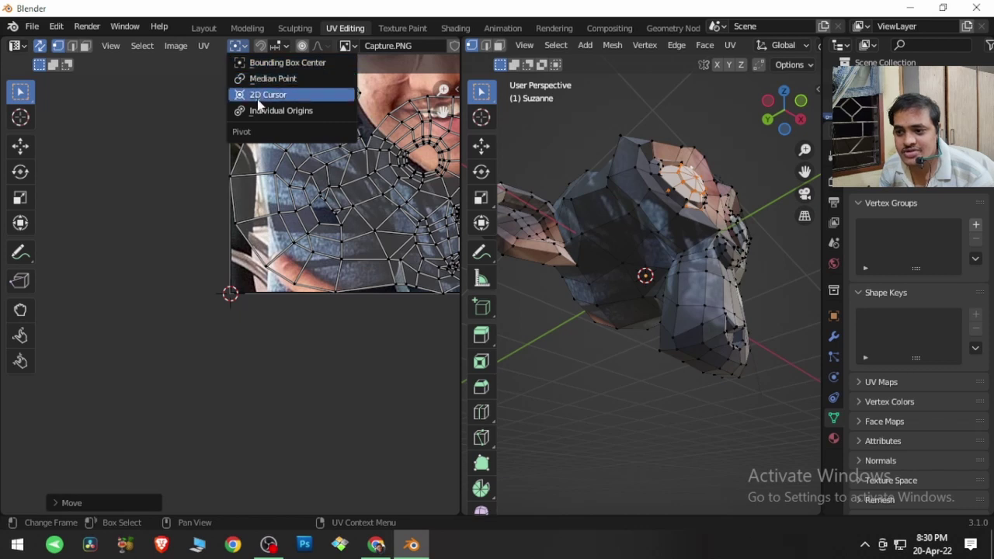
Step: Split the UV editor area horizontally and join the two resulting areas back into one
left_click(111, 46)
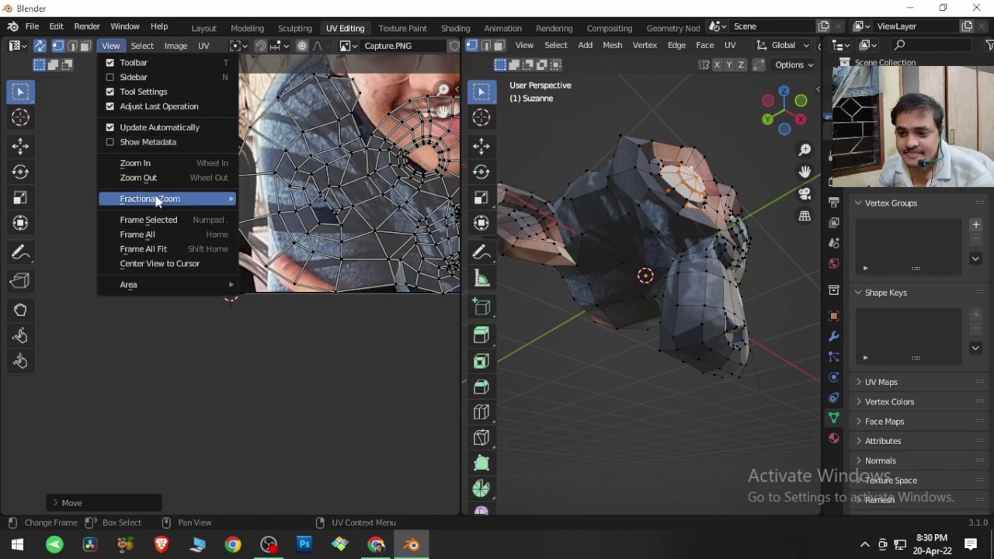
mouse_move(160, 286)
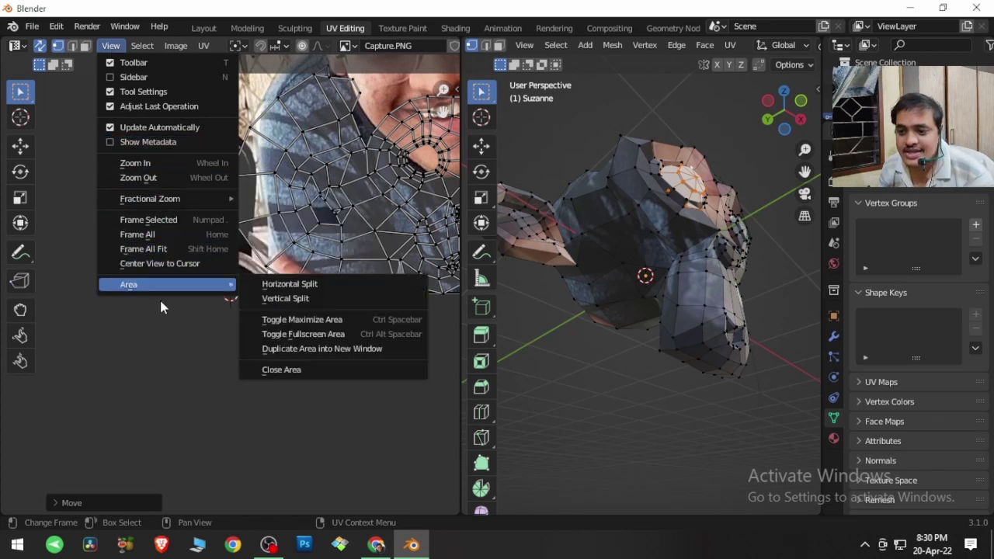
left_click(303, 285)
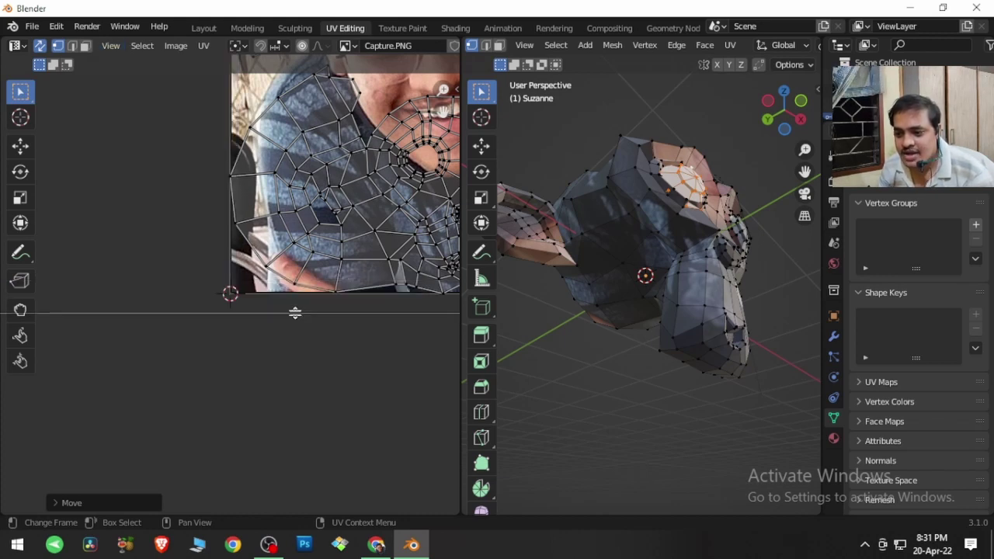
left_click(295, 312)
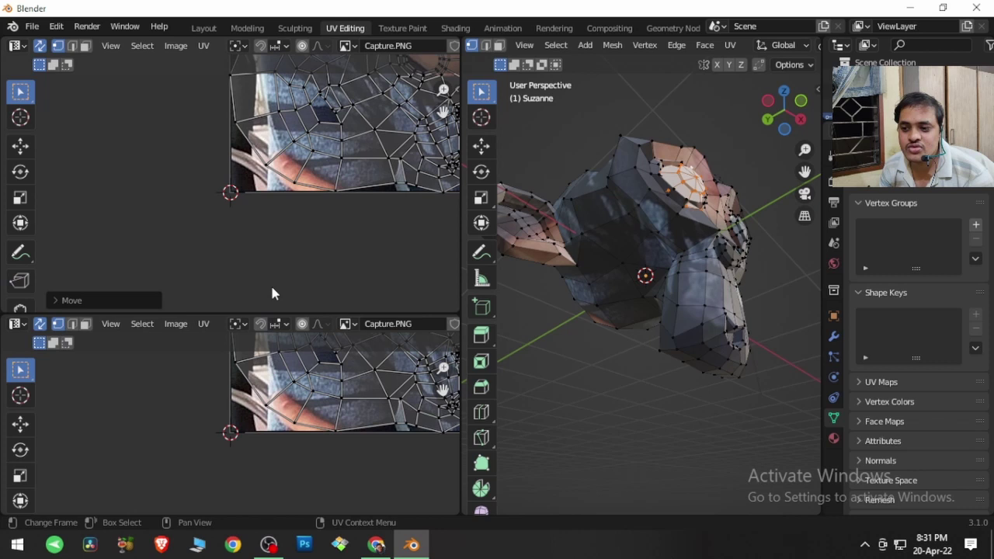
right_click(226, 312)
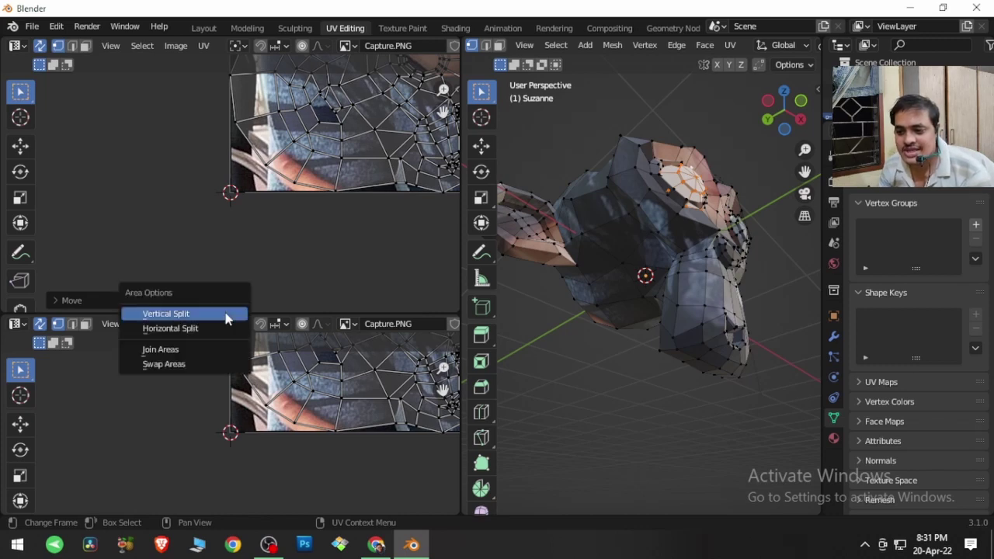
left_click(215, 353)
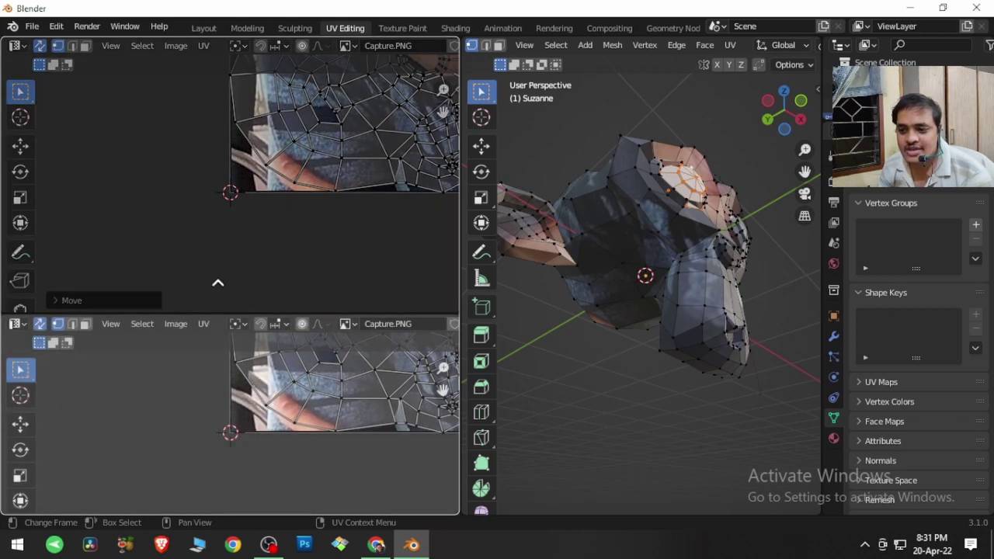
left_click(219, 288)
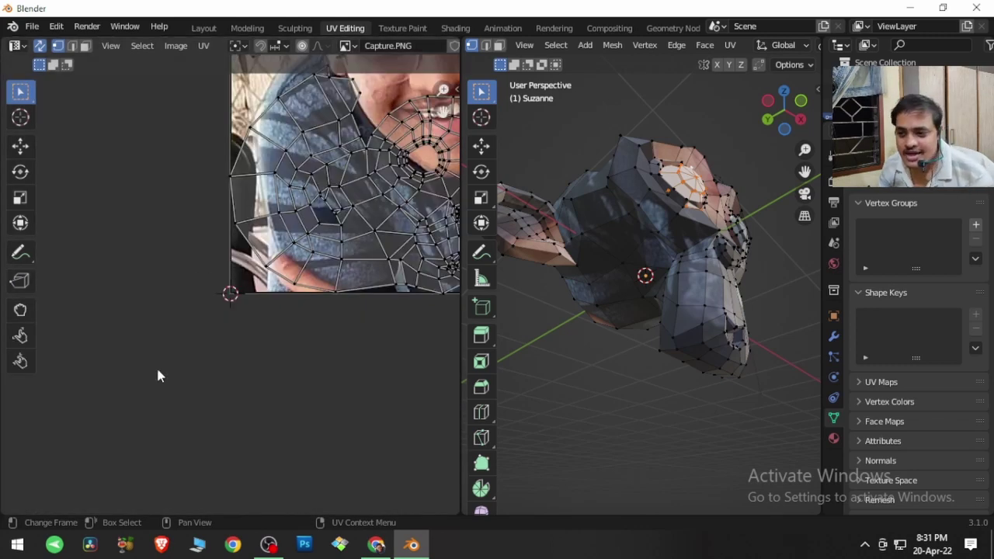
Step: Bring the whole image back into view and try Toggle Maximize Area on different editors, restoring the layout each time
middle_click_drag(249, 325, 66, 515)
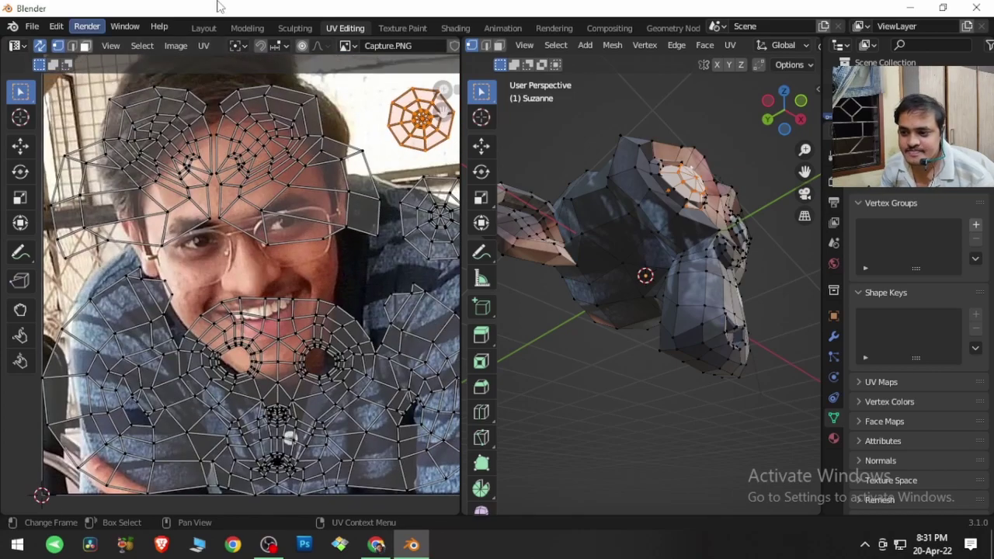
scroll(340, 54, "down", 3)
scroll(303, 282, "down", 4)
scroll(302, 268, "up", 2)
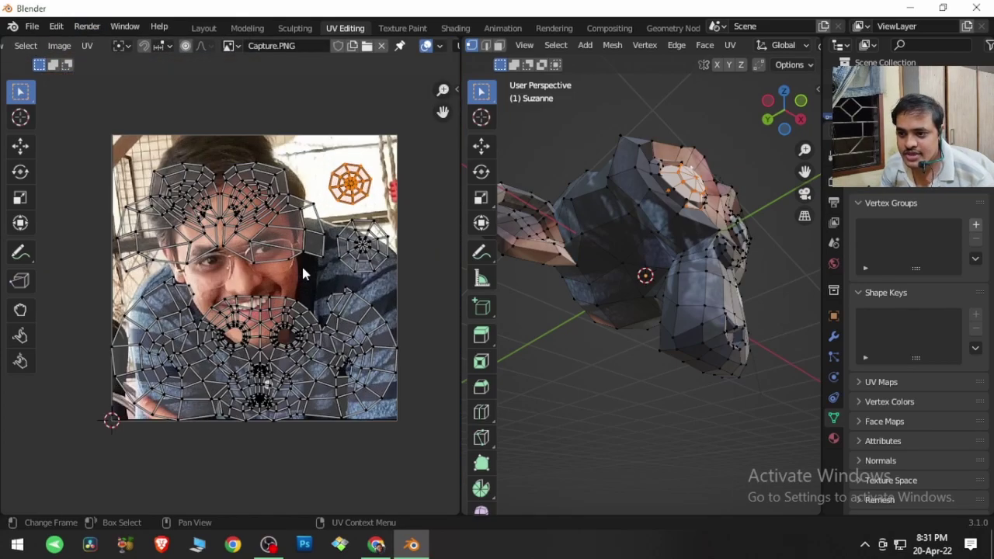
scroll(91, 45, "up", 4)
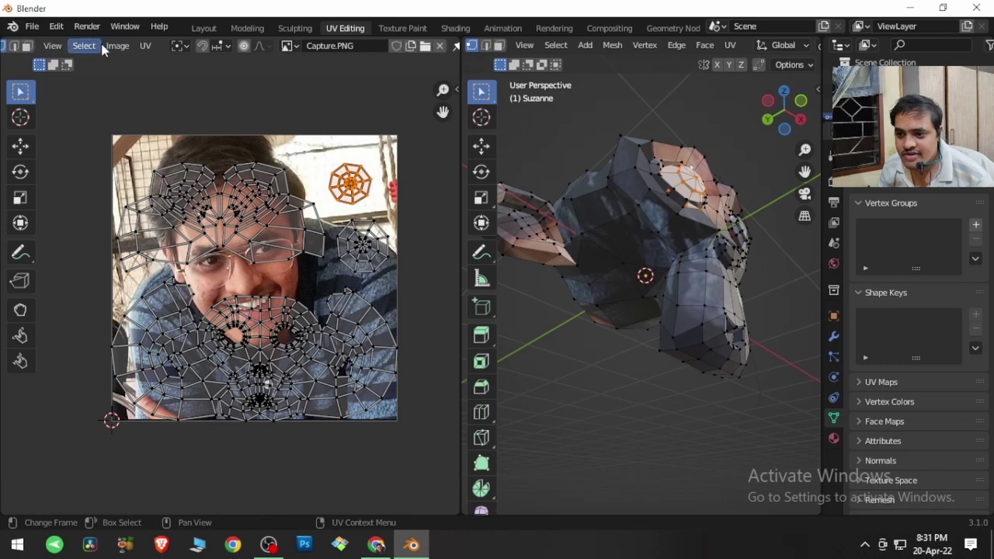
left_click(112, 47)
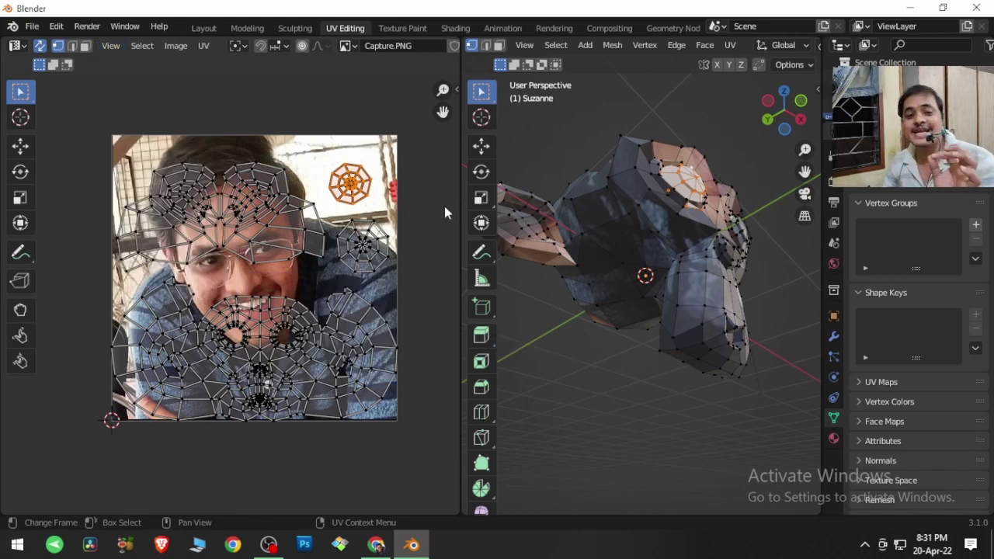
key("ctrl")
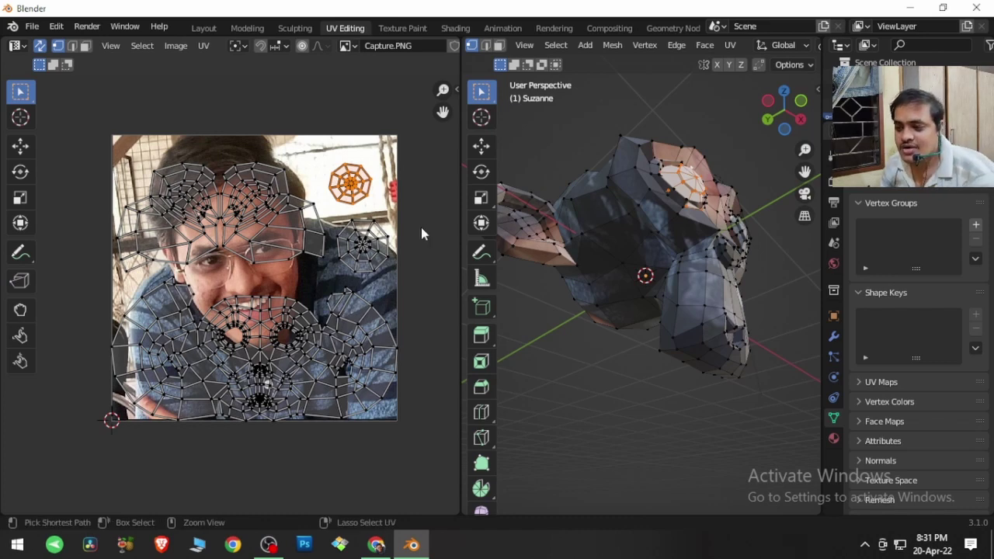
key("ctrl+space")
key("ctrl+space")
key("ctrl+space")
key("ctrl+space")
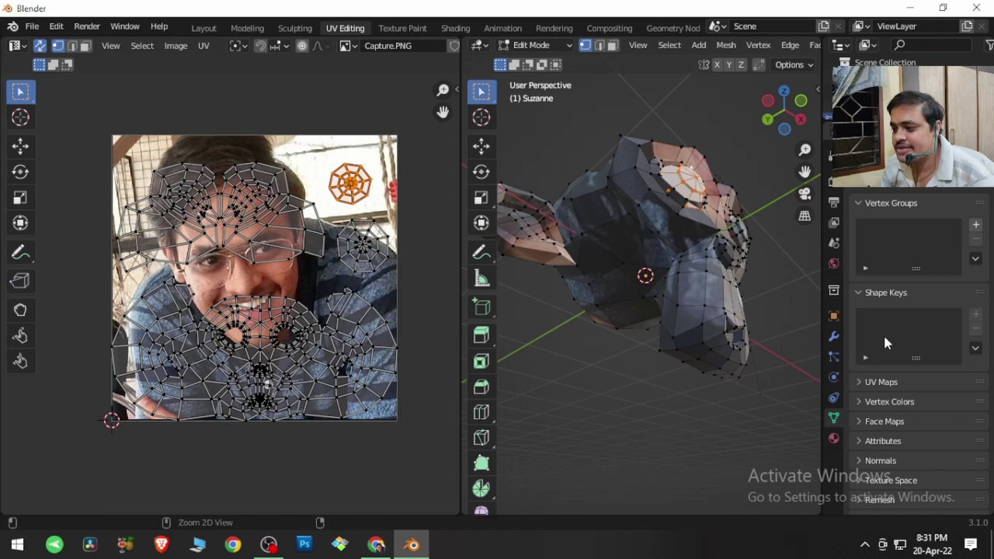
key("ctrl+space")
key("ctrl+space")
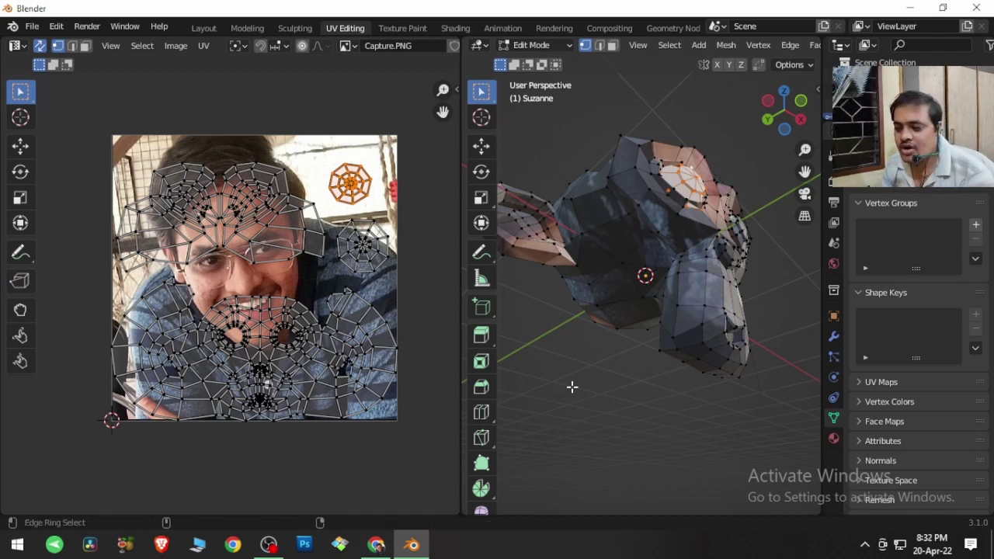
Step: Show the 3D viewport and the outliner across the whole window in turn, restoring the normal layout after each
key("ctrl+alt+space")
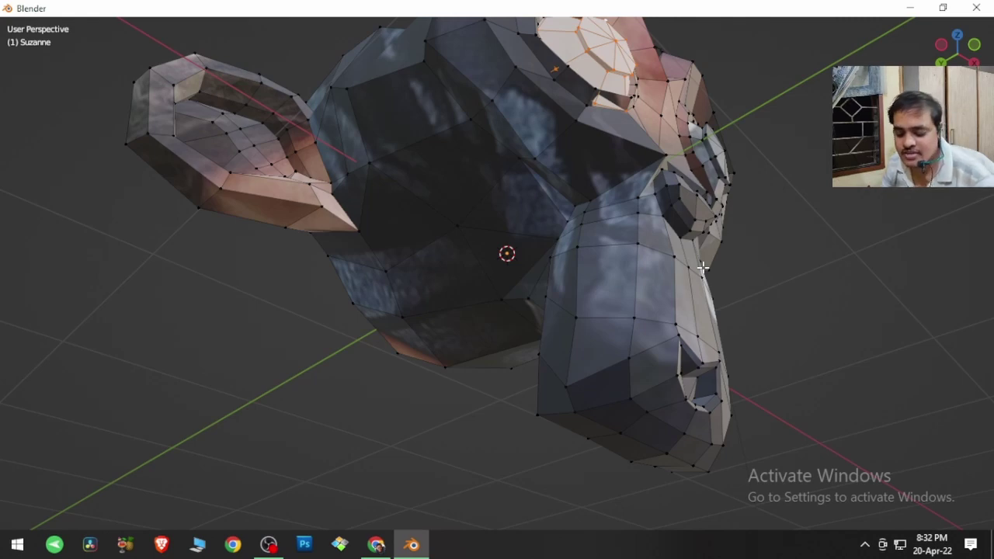
key("ctrl+alt+space")
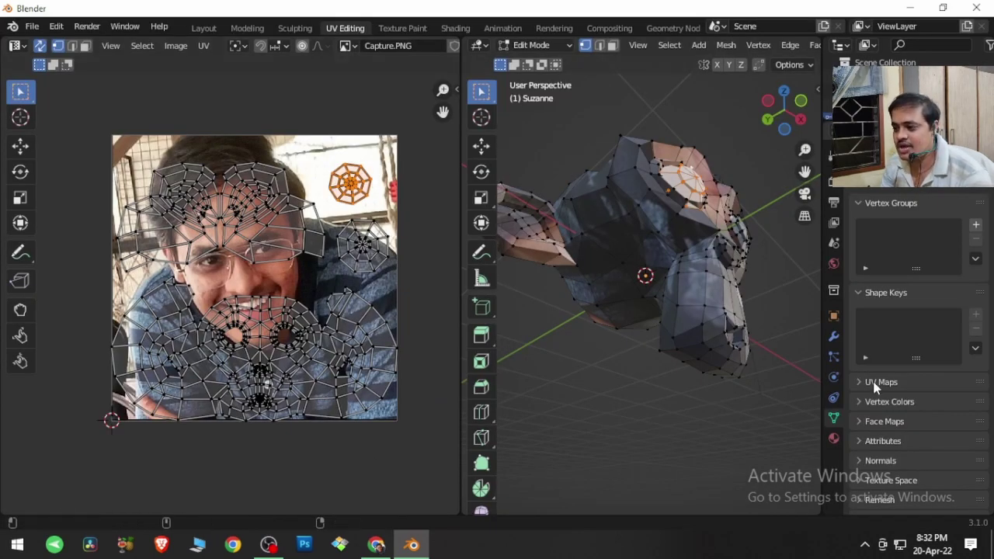
key("ctrl+space")
key("ctrl+space")
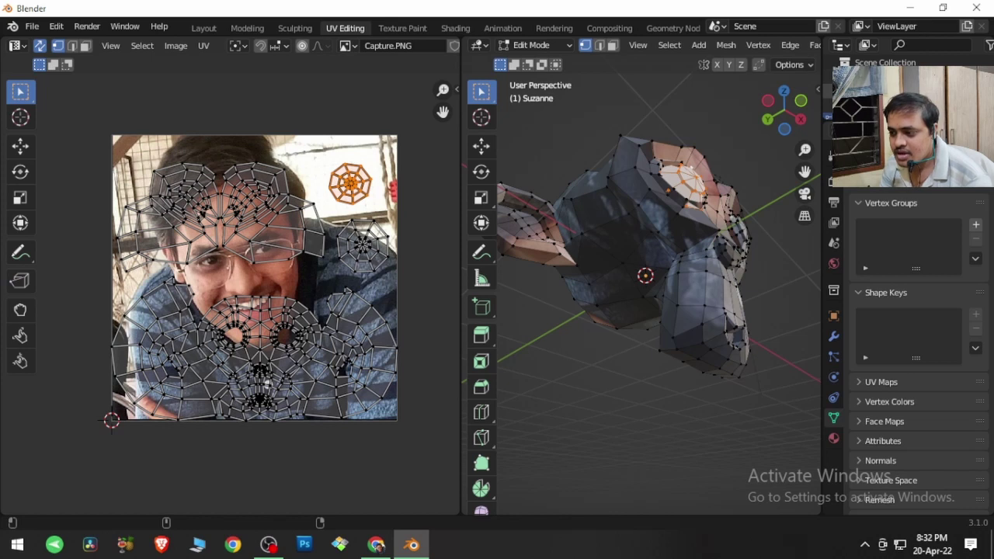
key("ctrl+space")
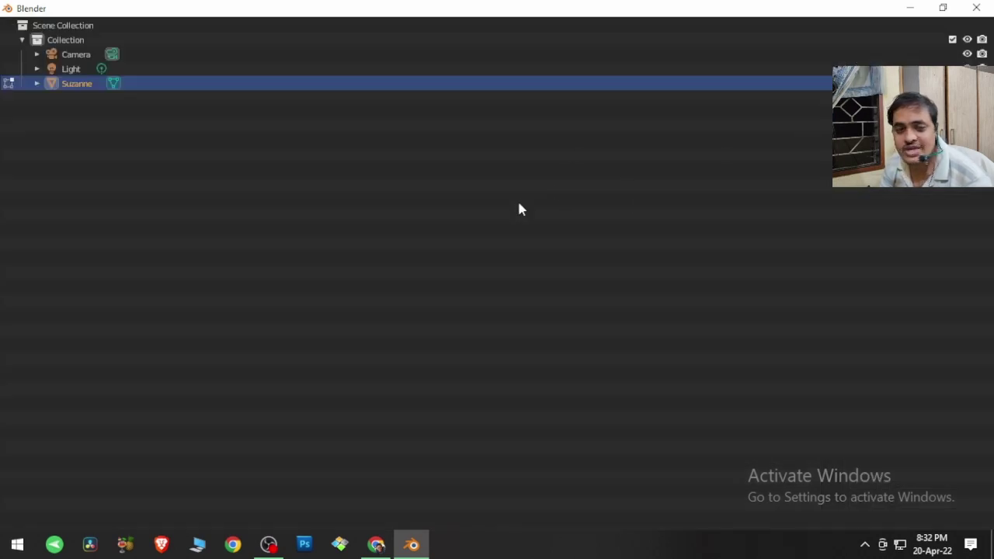
key("ctrl+space")
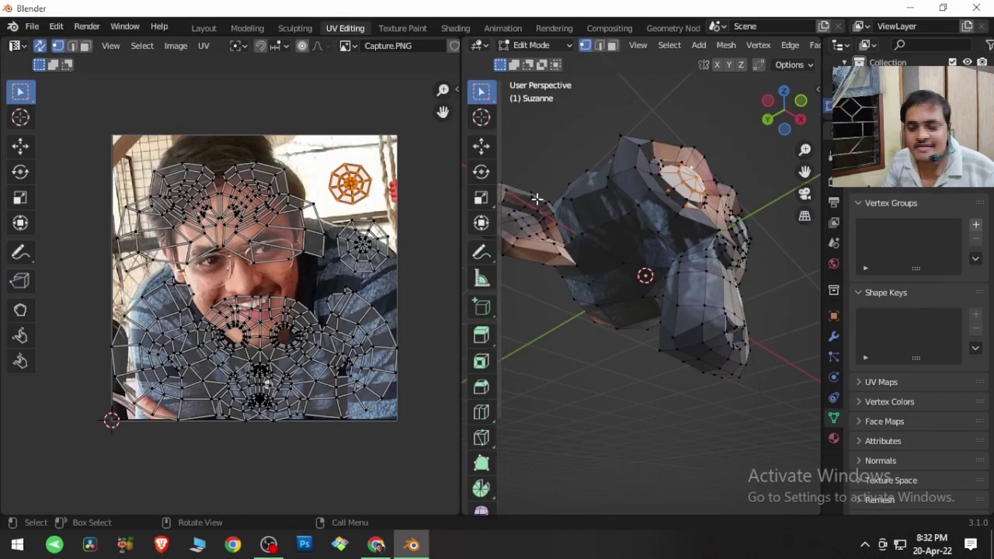
Step: Duplicate the UV editor area into a new window and move that window over the 3D viewport
left_click(111, 46)
mouse_move(156, 284)
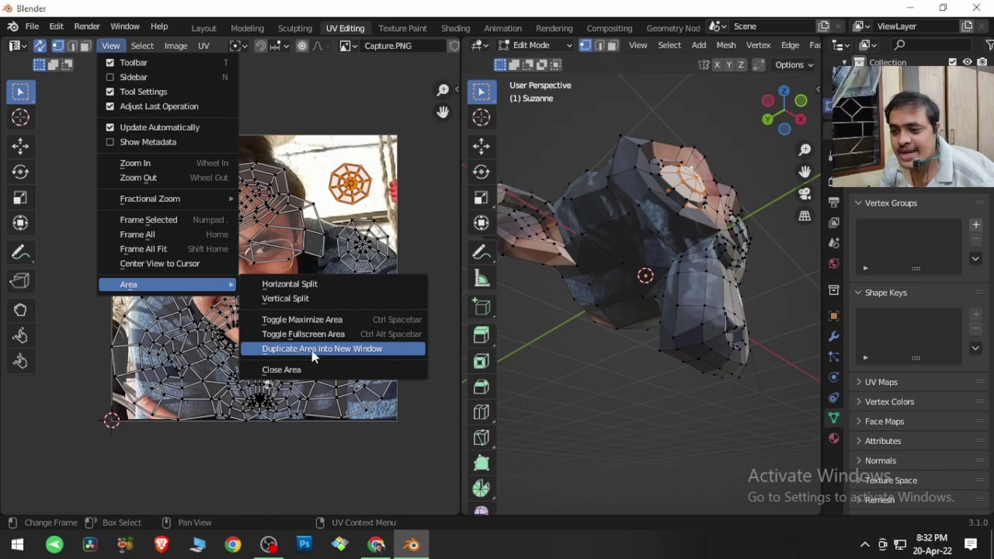
left_click(353, 352)
left_click_drag(252, 35, 589, 50)
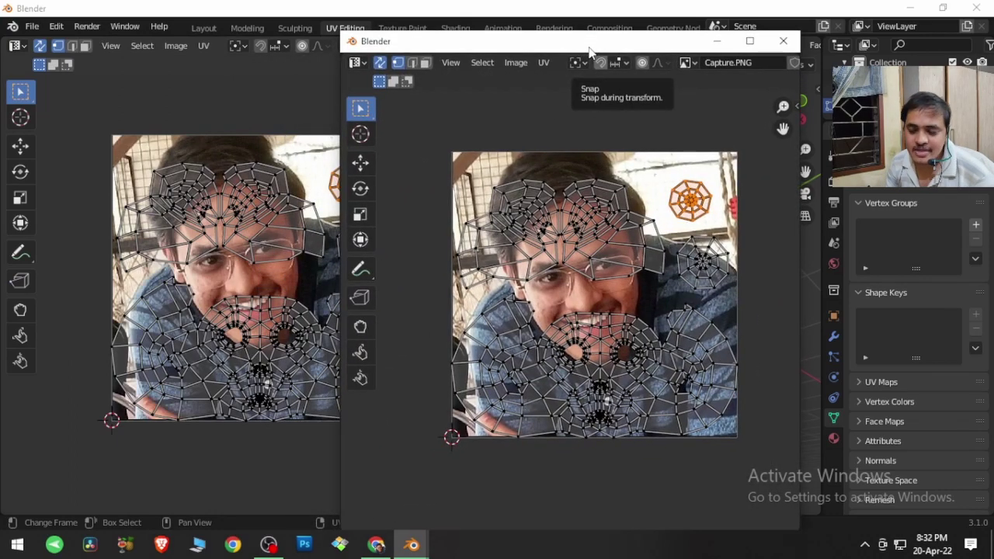
Step: Switch to Chrome, search Google Images for "dual monitor setup" and preview the HP picture of a dual monitor setup for work
left_click(379, 540)
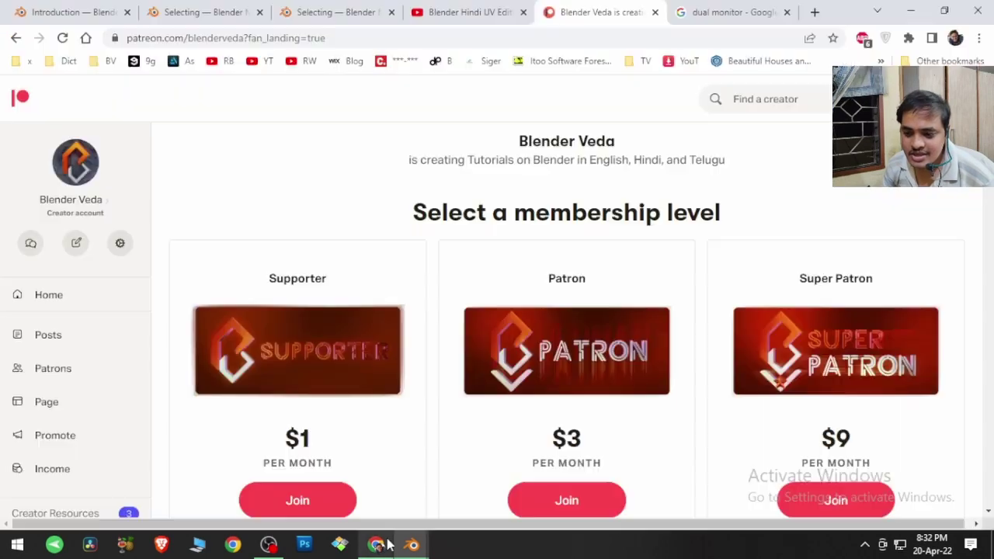
left_click(727, 13)
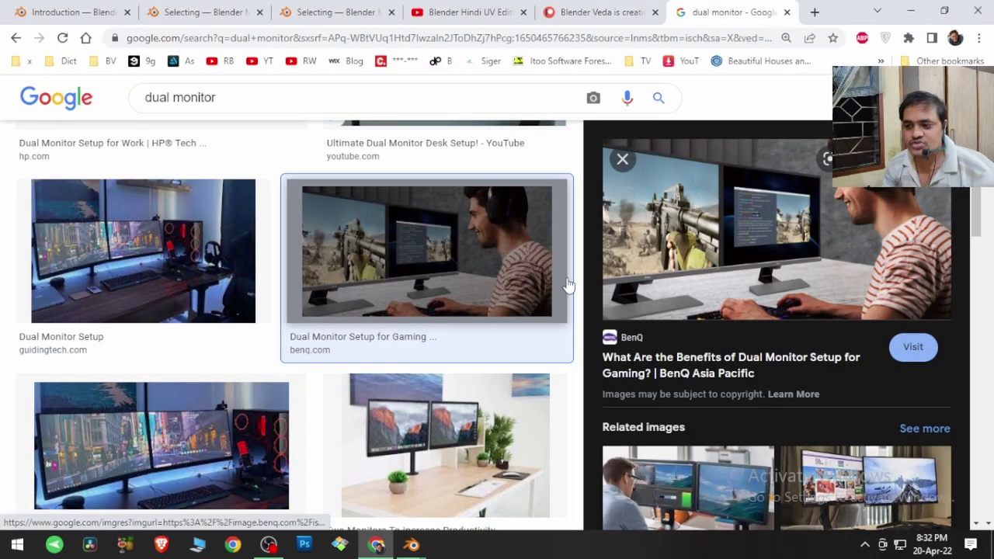
left_click(232, 100)
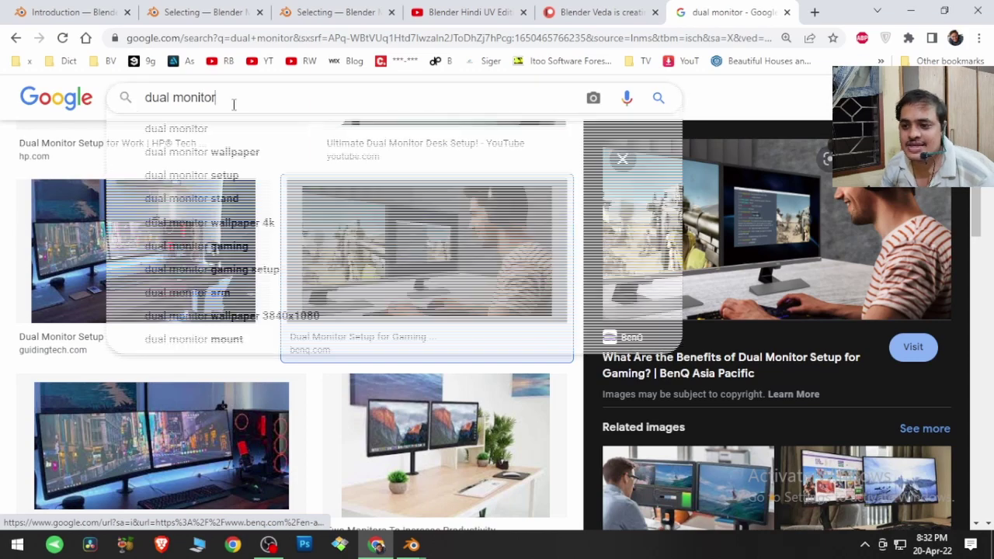
type("setup")
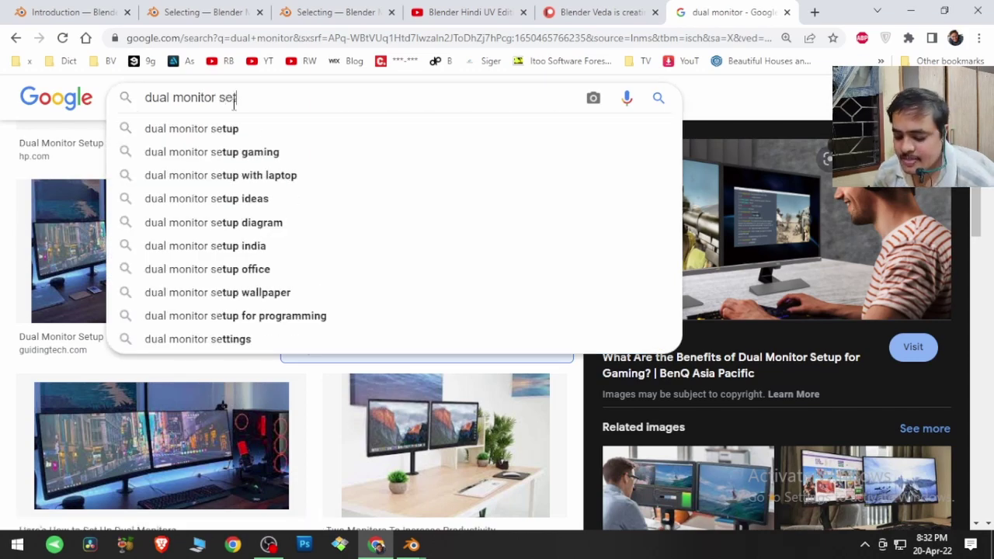
key("Return")
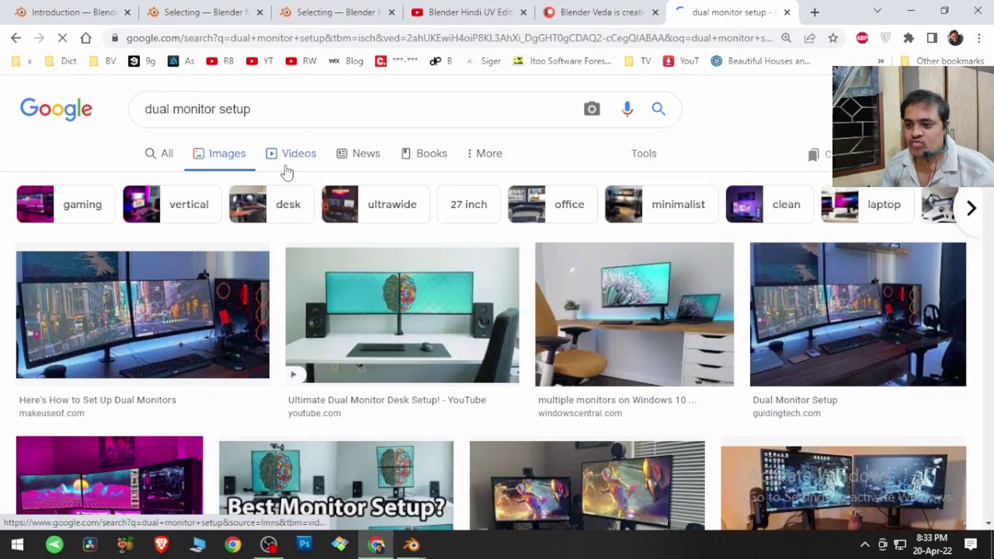
scroll(759, 318, "down", 3)
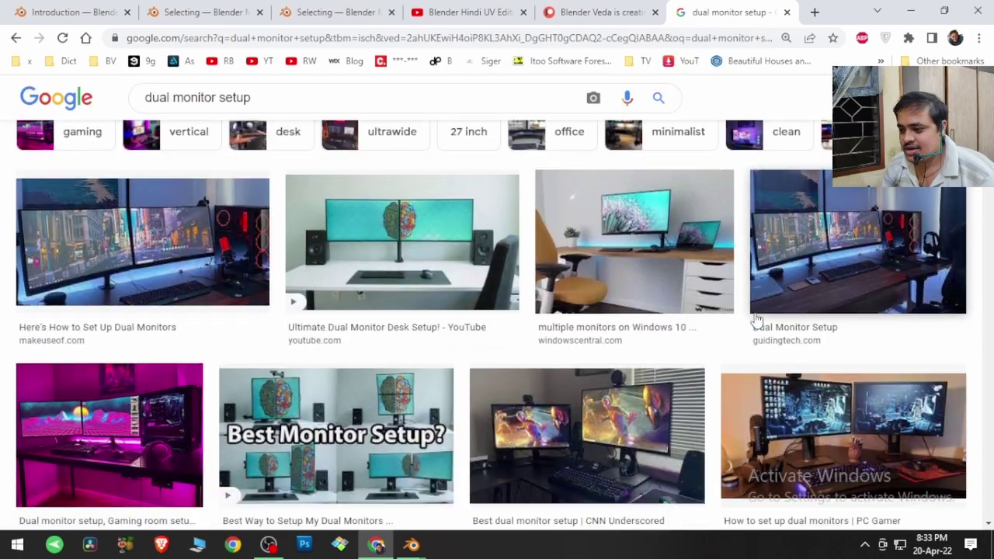
scroll(636, 339, "down", 1)
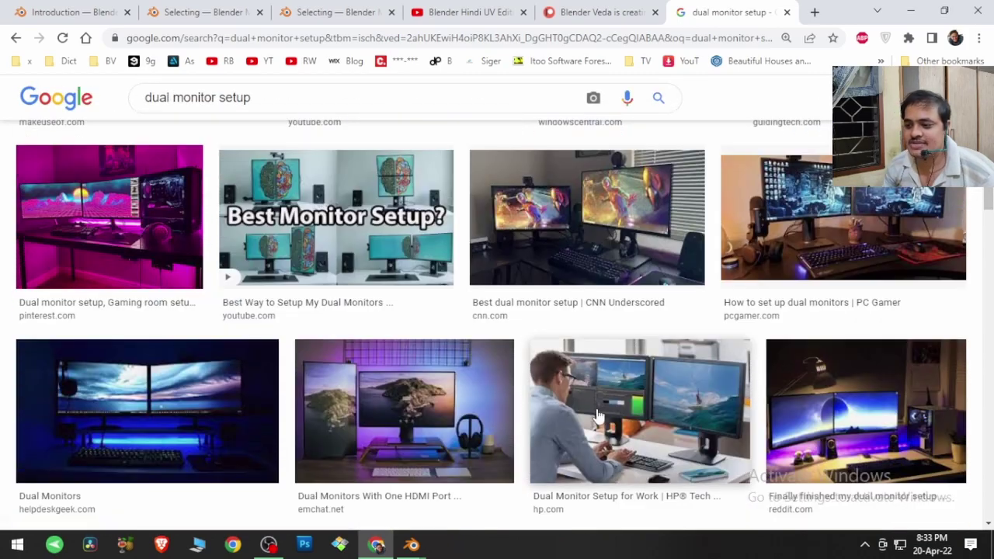
left_click(597, 408)
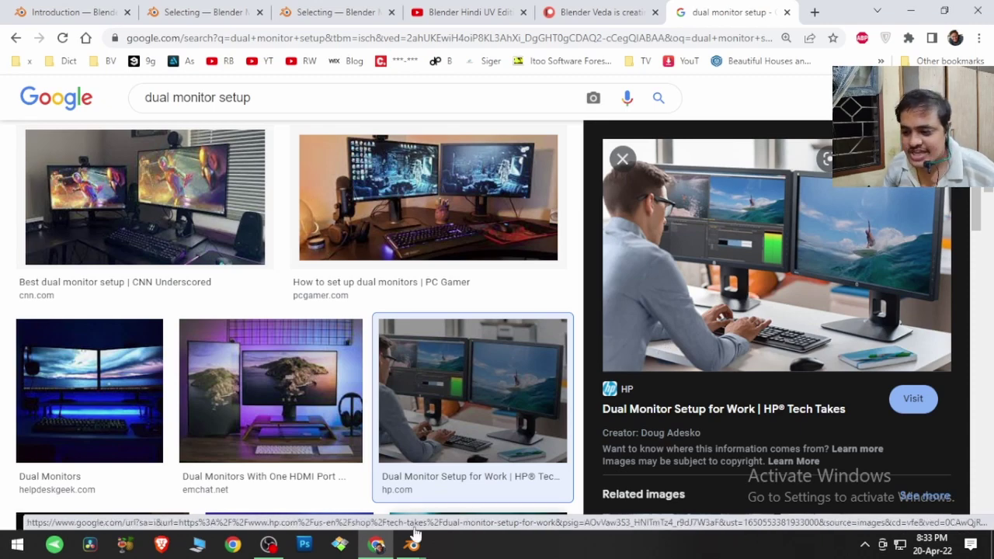
Step: Return to Blender, reposition the duplicated UV editor window and close it
mouse_move(411, 544)
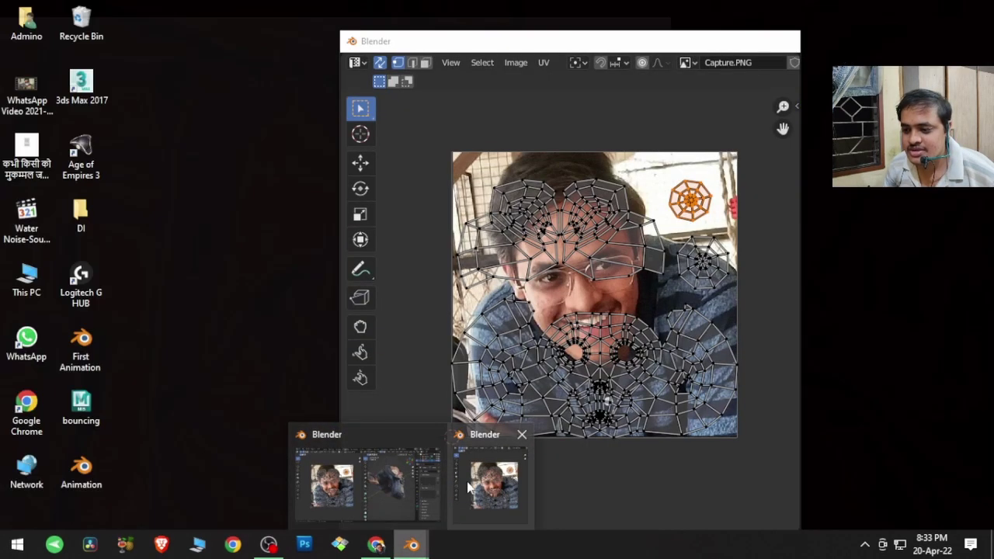
left_click(437, 497)
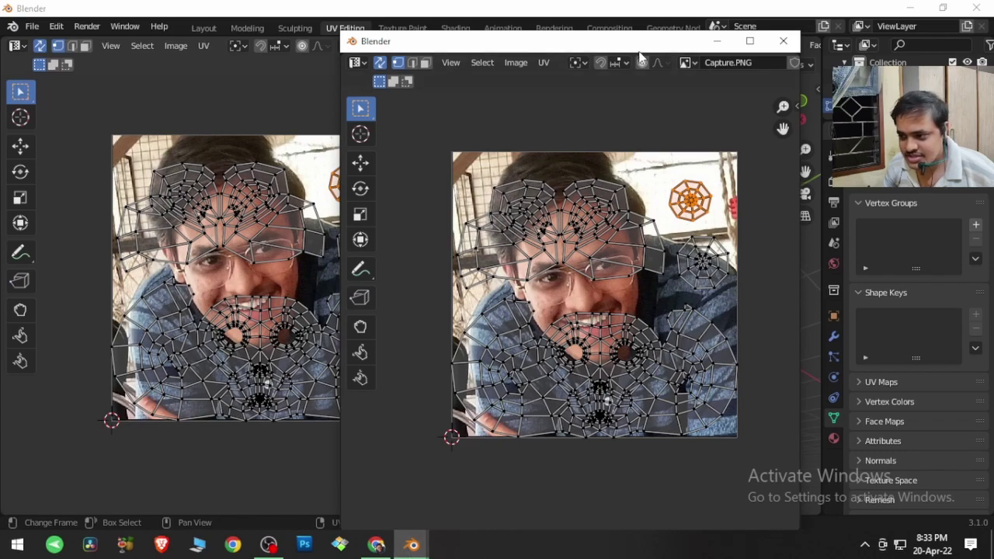
left_click_drag(630, 49, 613, 97)
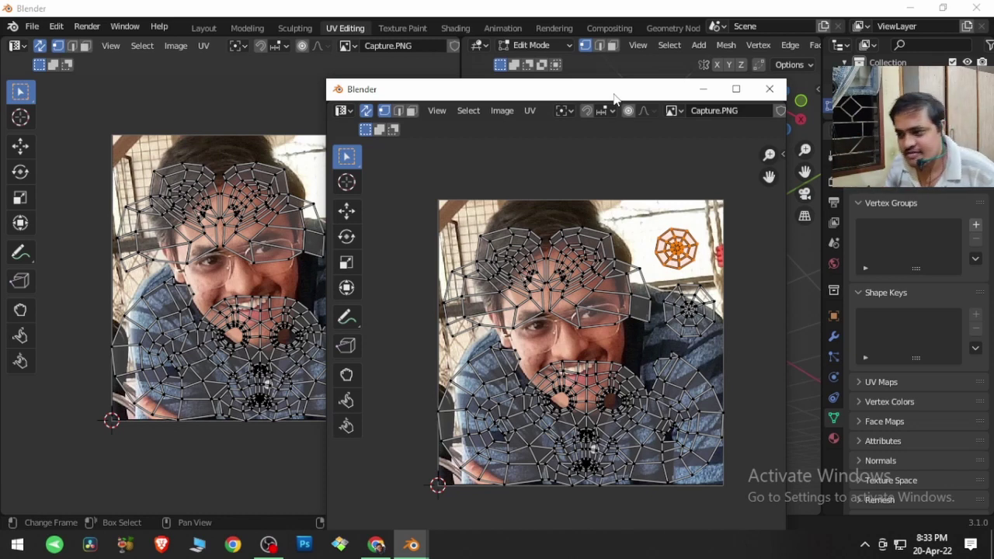
left_click(769, 90)
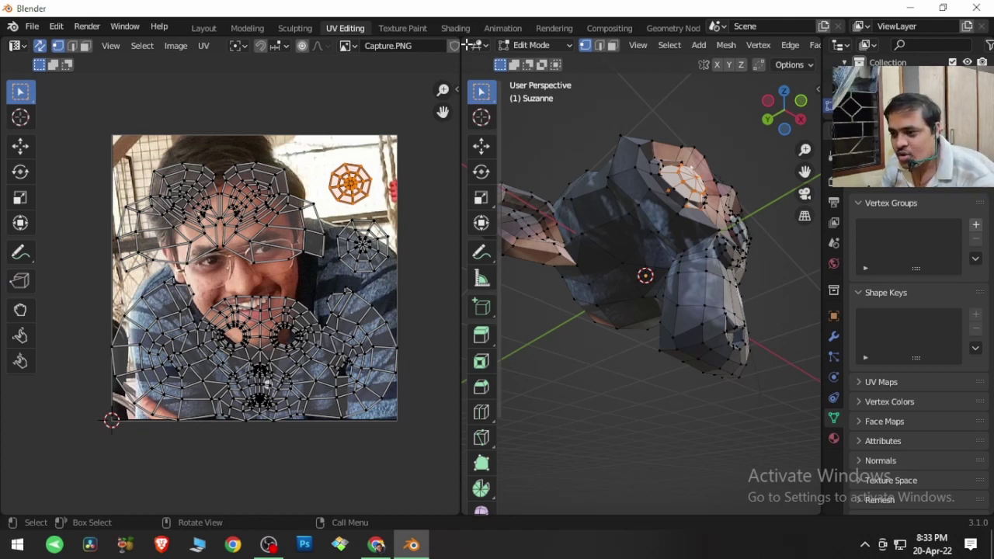
Step: Pull the 3D viewport out into its own window, move it around and close it, restoring the UV Editing workspace
left_click_drag(466, 45, 508, 73, "shift")
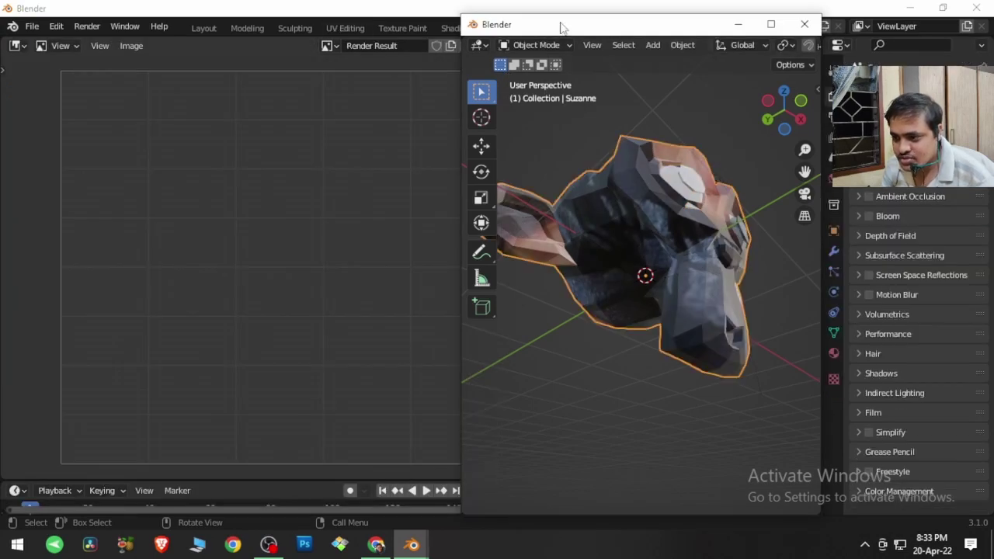
left_click_drag(563, 27, 382, 136)
left_click_drag(502, 137, 451, 113)
left_click(575, 105)
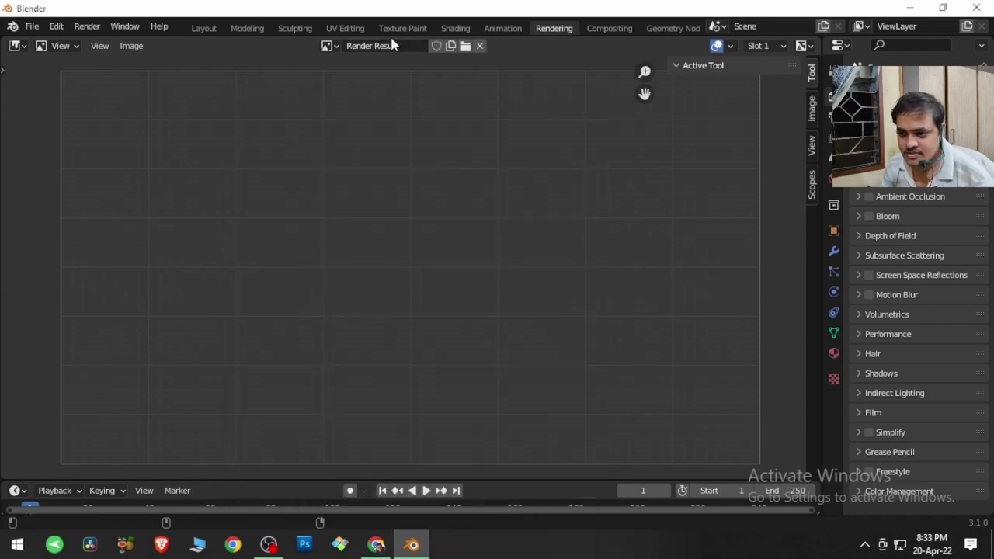
left_click(344, 28)
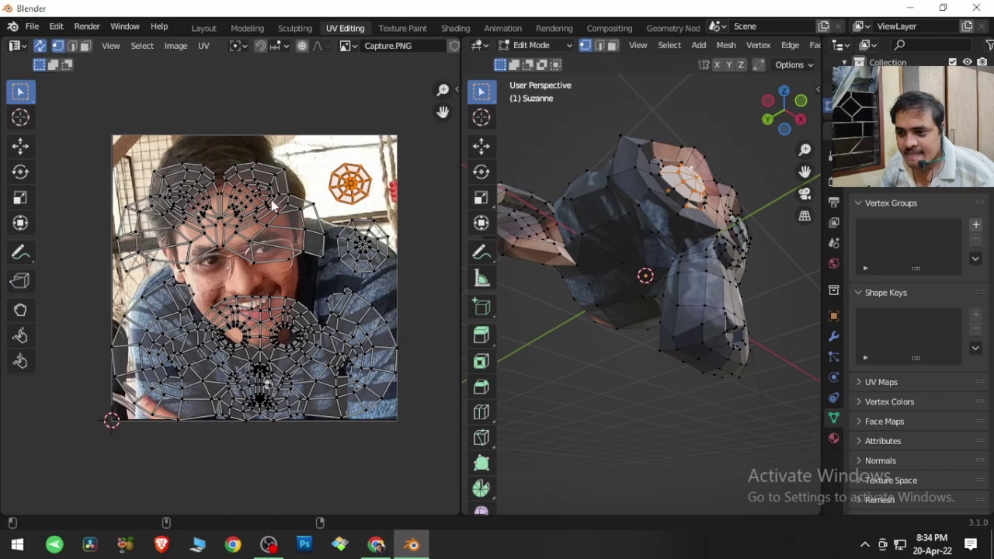
Step: Show the area commands available for the UV editor
left_click(113, 47)
mouse_move(173, 286)
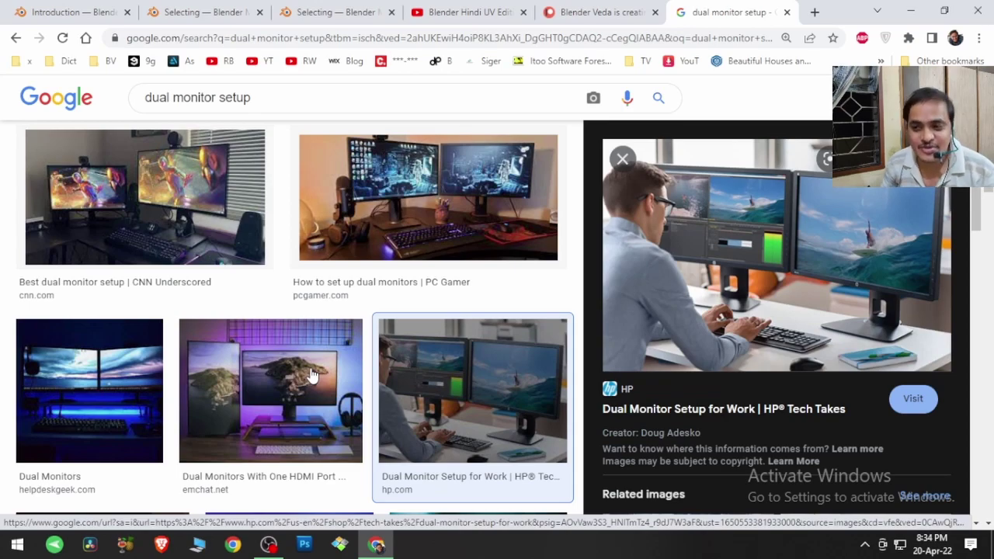
Step: Review the support links in the description of the YouTube video "Blender Hindi UV Editing Basics Blender Veda" in Chrome
left_click(475, 11)
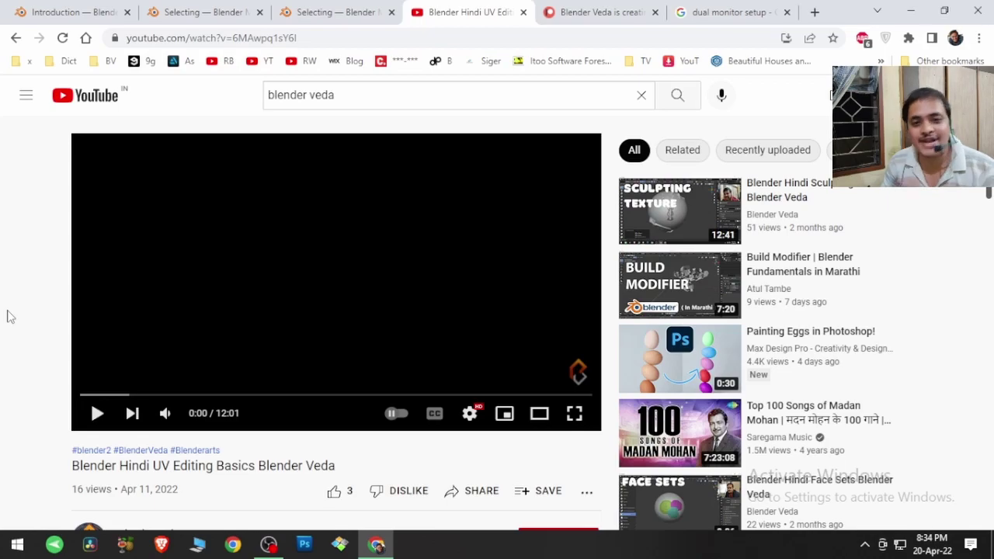
scroll(10, 317, "down", 4)
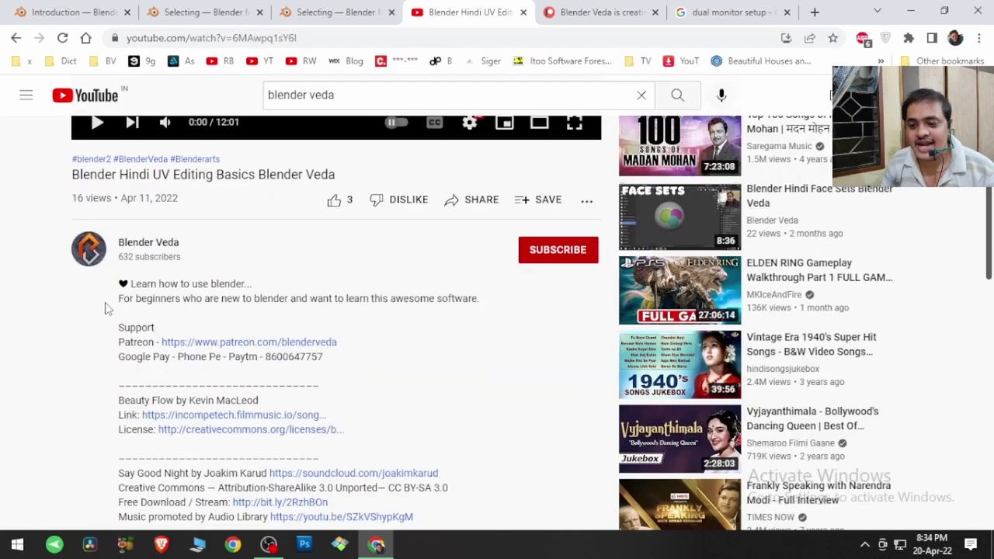
scroll(107, 309, "down", 1)
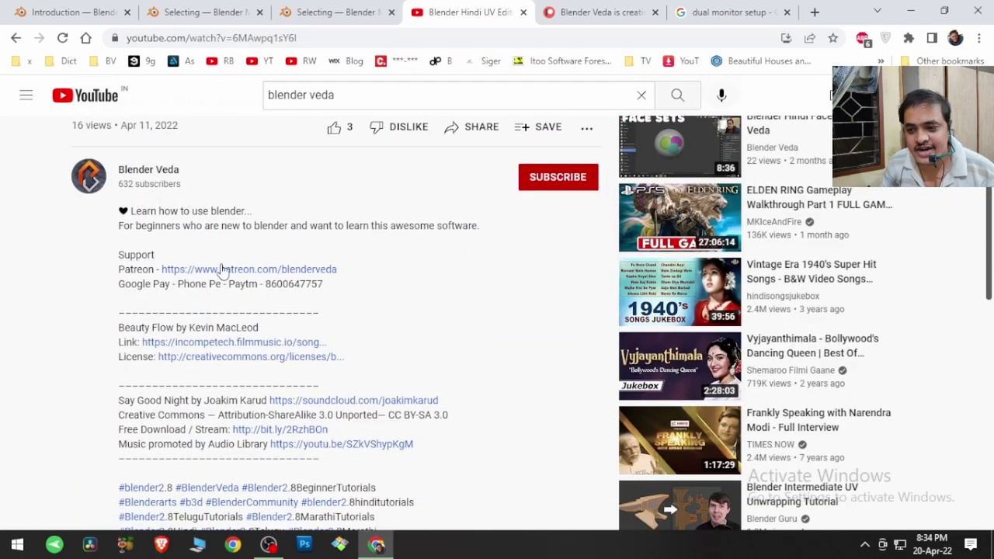
Step: Look through the membership levels on the Blender Veda Patreon page
left_click(597, 11)
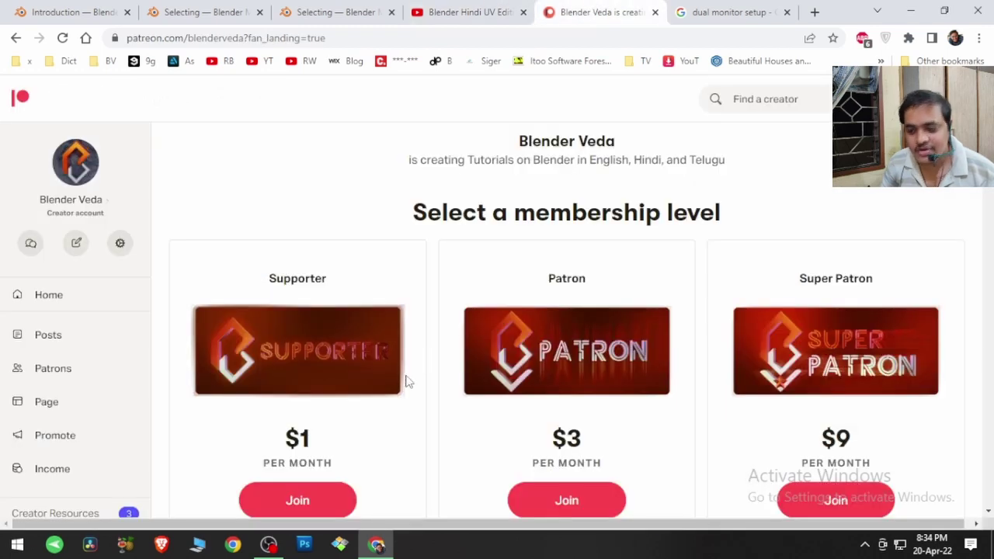
scroll(429, 372, "down", 1)
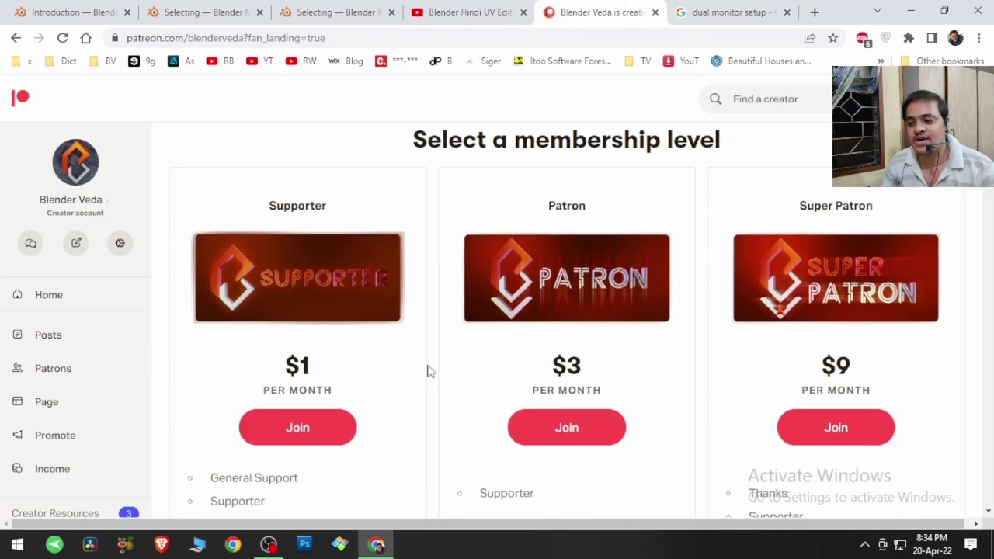
scroll(430, 371, "down", 5)
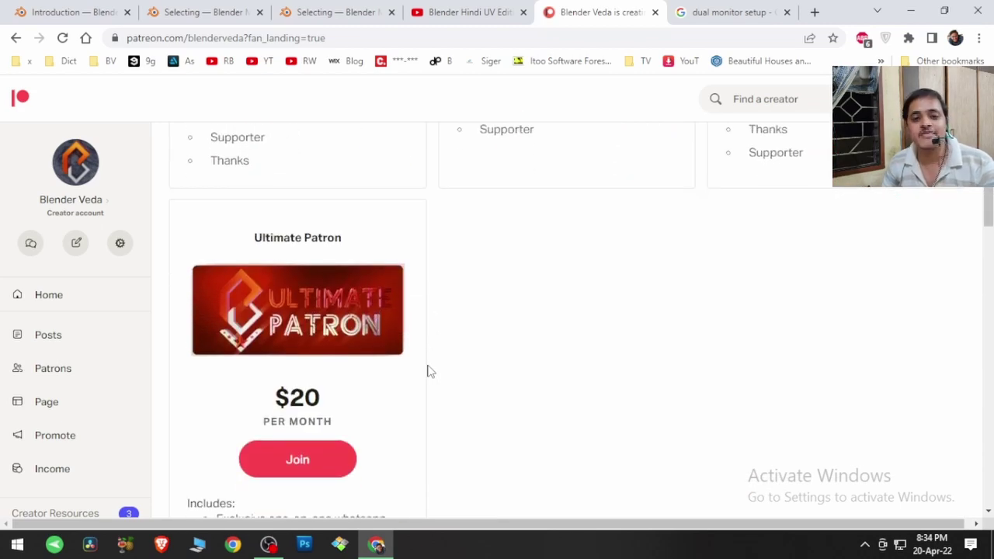
scroll(429, 371, "up", 8)
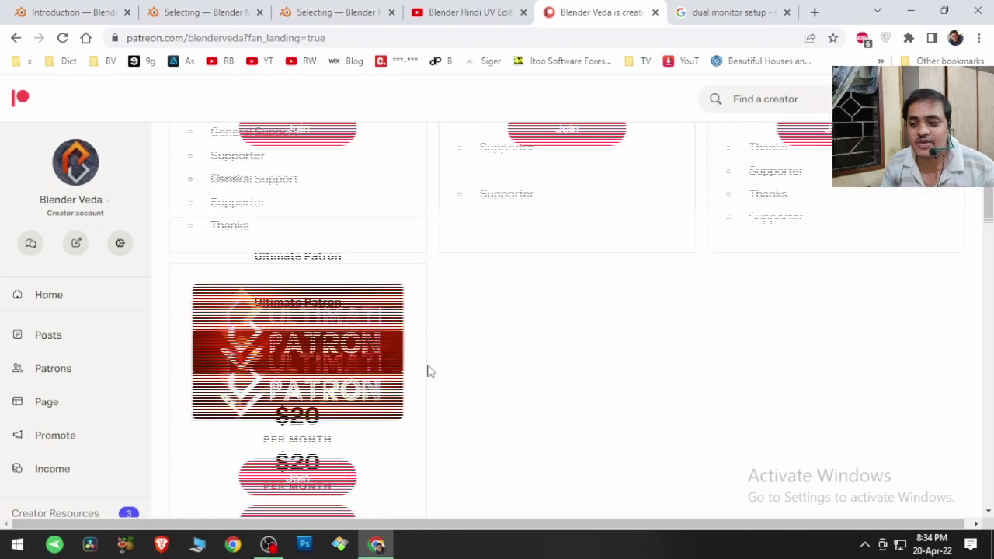